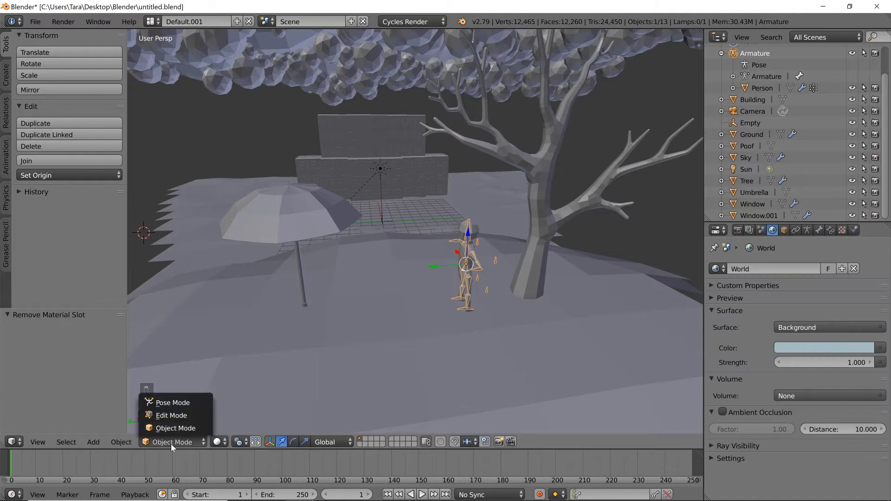
Try raising the armature's right foot IK bone about 0.189 along Z in Pose Mode
{"action": "left_click", "coordinate": [167, 399]}
{"action": "right_click", "coordinate": [462, 311]}
{"action": "right_click", "coordinate": [465, 307]}
{"action": "right_click", "coordinate": [462, 308]}
{"action": "key", "text": "g"}
{"action": "left_click", "coordinate": [467, 307]}
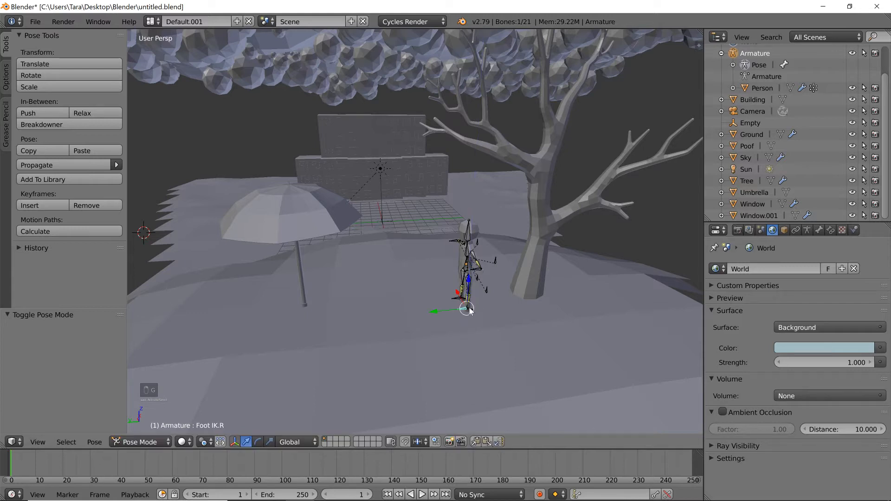
{"action": "scroll", "coordinate": [470, 309], "scroll_direction": "up", "scroll_amount": 5}
{"action": "middle_click_drag", "start_coordinate": [497, 321], "coordinate": [460, 315], "text": "shift"}
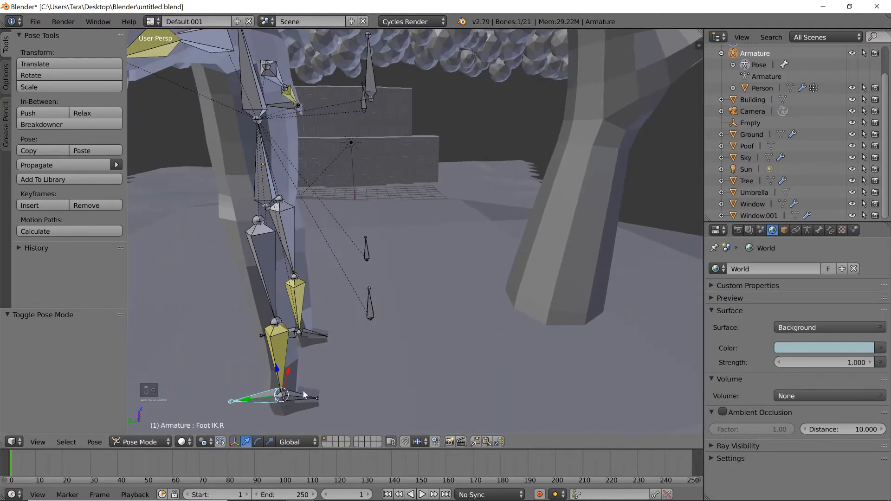
{"action": "key", "text": "g"}
{"action": "key", "text": "z"}
{"action": "left_click", "coordinate": [278, 357]}
{"action": "scroll", "coordinate": [333, 335], "scroll_direction": "down", "scroll_amount": 5}
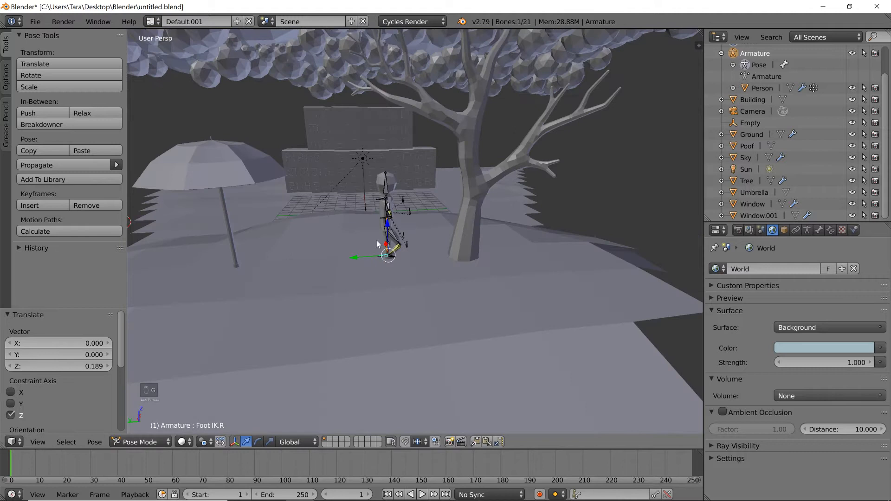
Try moving the right arm IK bone about 0.139 along X and -0.039 along Y
{"action": "scroll", "coordinate": [376, 240], "scroll_direction": "up", "scroll_amount": 8}
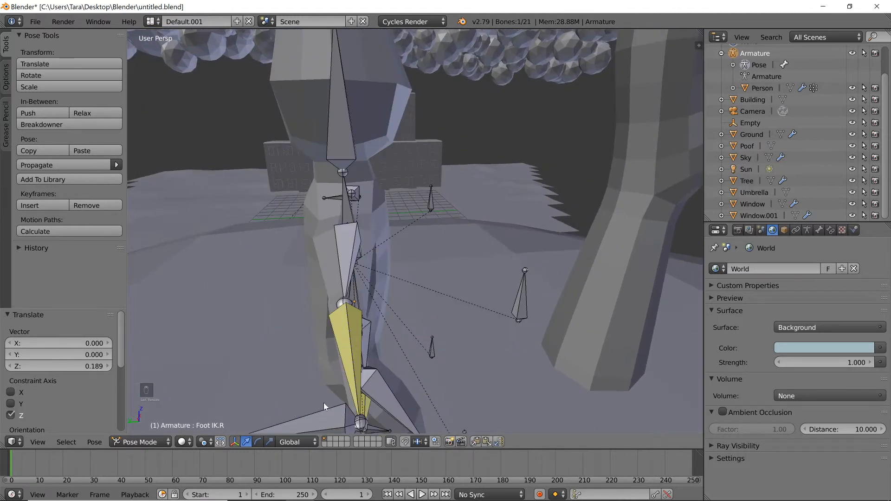
{"action": "right_click", "coordinate": [325, 412]}
{"action": "key", "text": "g"}
{"action": "key", "text": "x"}
{"action": "left_click", "coordinate": [394, 345]}
{"action": "key", "text": "g"}
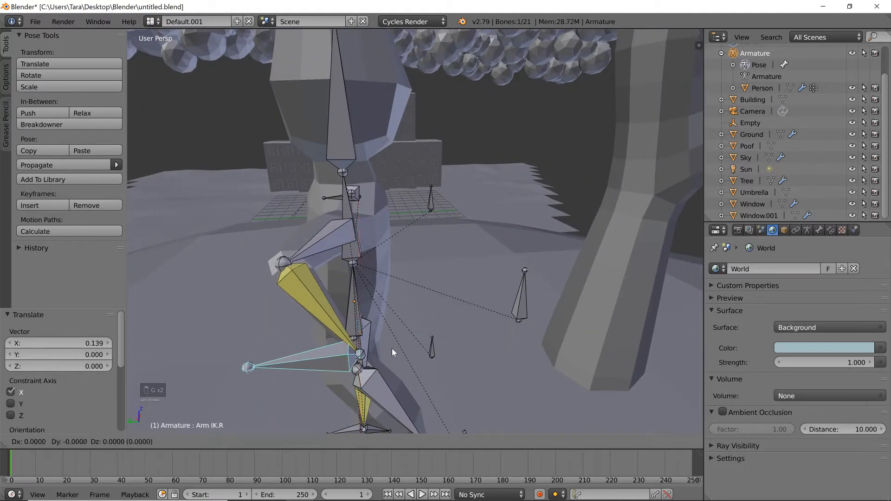
{"action": "key", "text": "y"}
{"action": "left_click", "coordinate": [402, 349]}
{"action": "scroll", "coordinate": [400, 350], "scroll_direction": "down", "scroll_amount": 8}
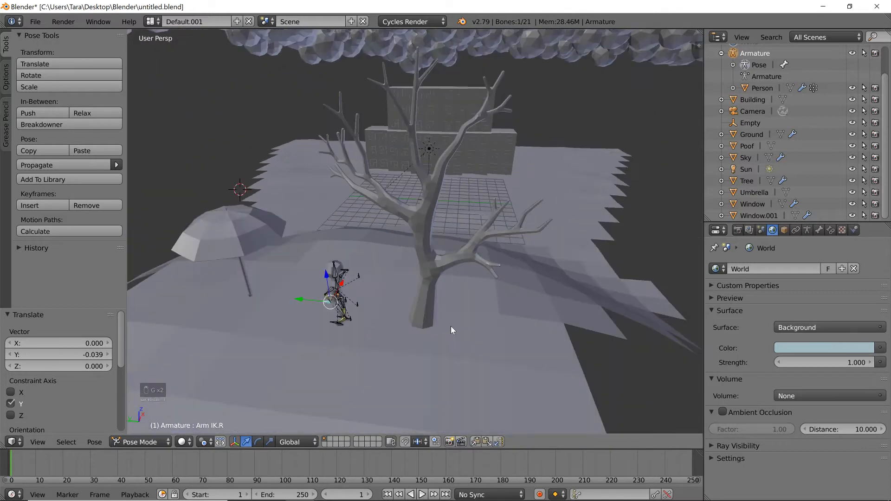
Clear the location of all armature bones and return to Object Mode with the ground selected
{"action": "key", "text": "a"}
{"action": "key", "text": "a"}
{"action": "key", "text": "a"}
{"action": "key", "text": "alt+g"}
{"action": "key", "text": "Tab"}
{"action": "key", "text": "Tab"}
{"action": "left_click", "coordinate": [184, 442]}
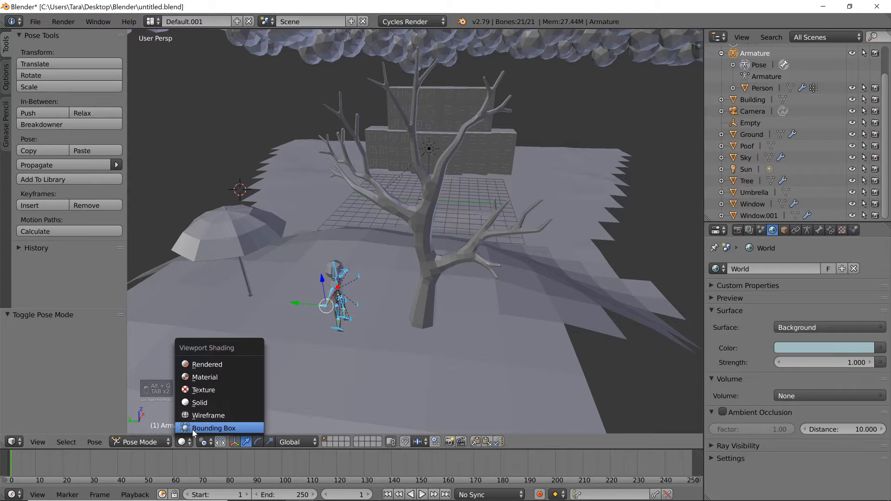
{"action": "left_click", "coordinate": [332, 344]}
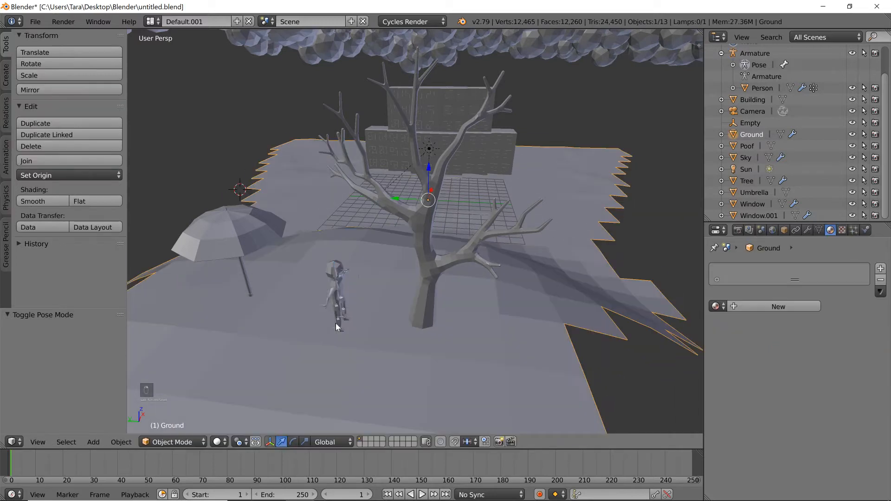
Examine the scene's composition through the camera and from outside the camera frame
{"action": "middle_click_drag", "start_coordinate": [304, 327], "coordinate": [305, 323]}
{"action": "scroll", "coordinate": [305, 323], "scroll_direction": "down", "scroll_amount": 3}
{"action": "middle_click_drag", "start_coordinate": [407, 338], "coordinate": [409, 207]}
{"action": "key", "text": "KP_0"}
{"action": "scroll", "coordinate": [408, 197], "scroll_direction": "up", "scroll_amount": 3}
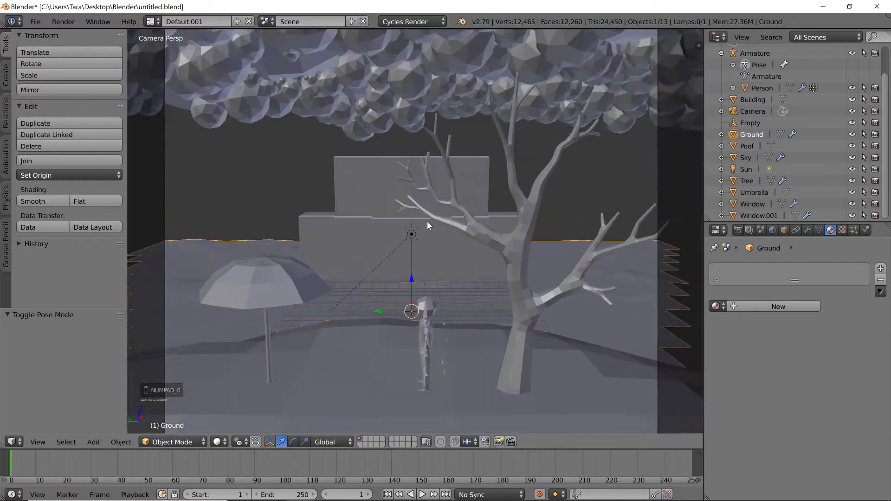
{"action": "scroll", "coordinate": [460, 263], "scroll_direction": "down", "scroll_amount": 3}
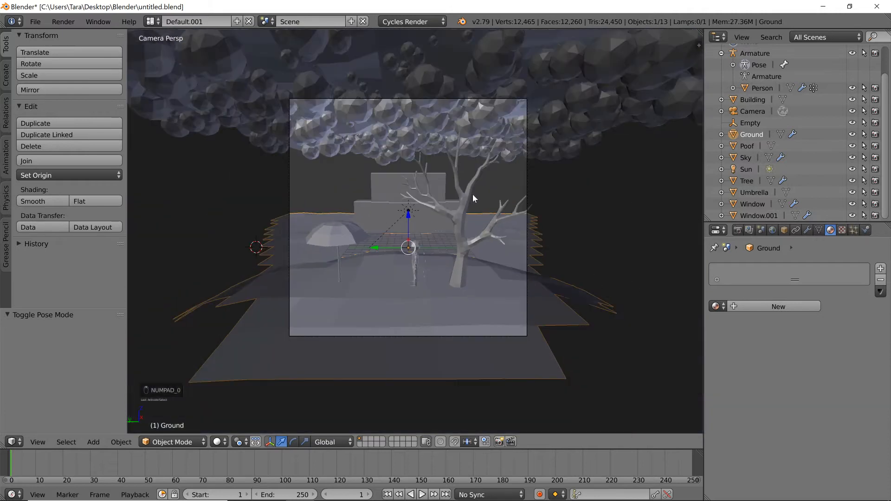
{"action": "scroll", "coordinate": [419, 164], "scroll_direction": "down", "scroll_amount": 2}
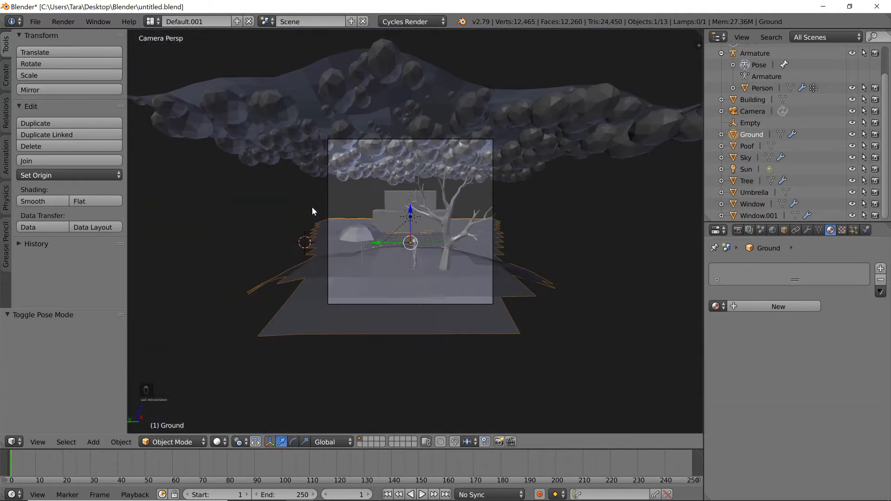
{"action": "scroll", "coordinate": [489, 228], "scroll_direction": "up", "scroll_amount": 2}
{"action": "middle_click_drag", "start_coordinate": [489, 228], "coordinate": [490, 177]}
Inspect the material properties of the sky and other scene objects, finishing with the tree
{"action": "right_click", "coordinate": [487, 177]}
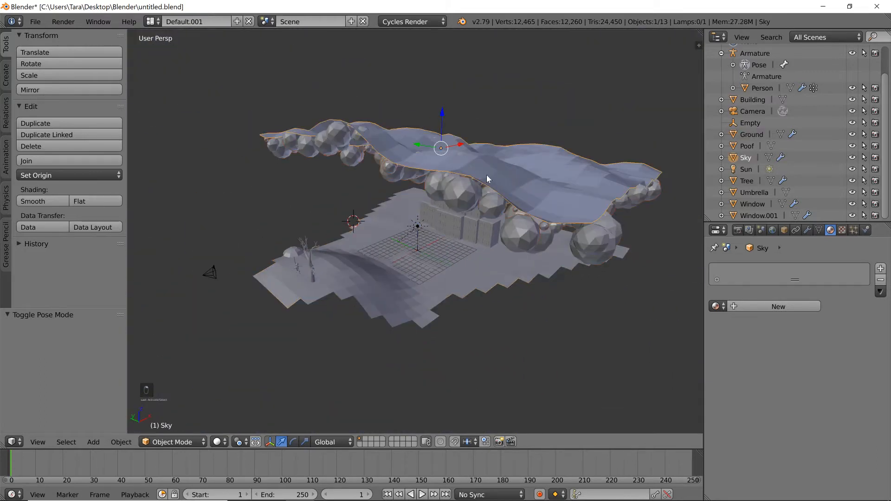
{"action": "right_click", "coordinate": [446, 194]}
{"action": "right_click", "coordinate": [450, 192]}
{"action": "left_click", "coordinate": [808, 231]}
{"action": "left_click", "coordinate": [831, 231]}
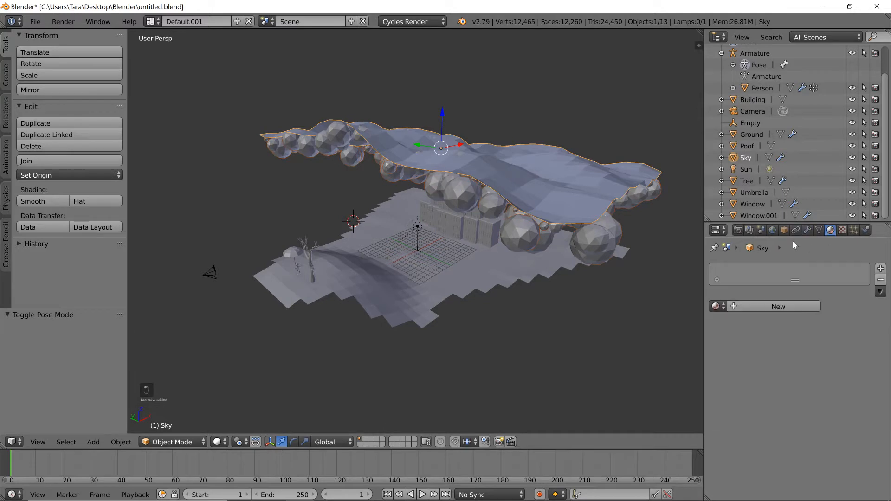
{"action": "scroll", "coordinate": [384, 268], "scroll_direction": "up", "scroll_amount": 2}
{"action": "right_click", "coordinate": [384, 269]}
{"action": "right_click", "coordinate": [461, 209]}
{"action": "right_click", "coordinate": [494, 147]}
{"action": "right_click", "coordinate": [297, 339]}
{"action": "right_click", "coordinate": [224, 296]}
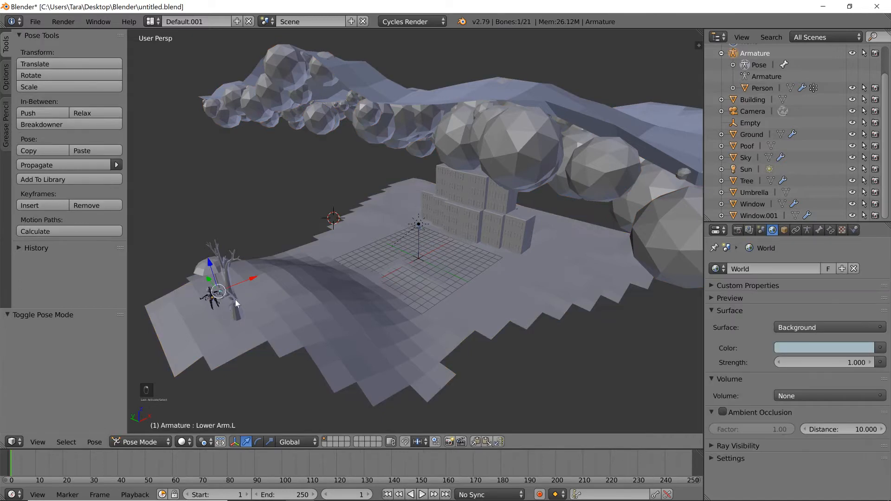
{"action": "right_click", "coordinate": [235, 302]}
Preview the scene through the camera in Material and in Rendered viewport shading
{"action": "middle_click_drag", "start_coordinate": [459, 282], "coordinate": [494, 275]}
{"action": "scroll", "coordinate": [403, 281], "scroll_direction": "up", "scroll_amount": 2}
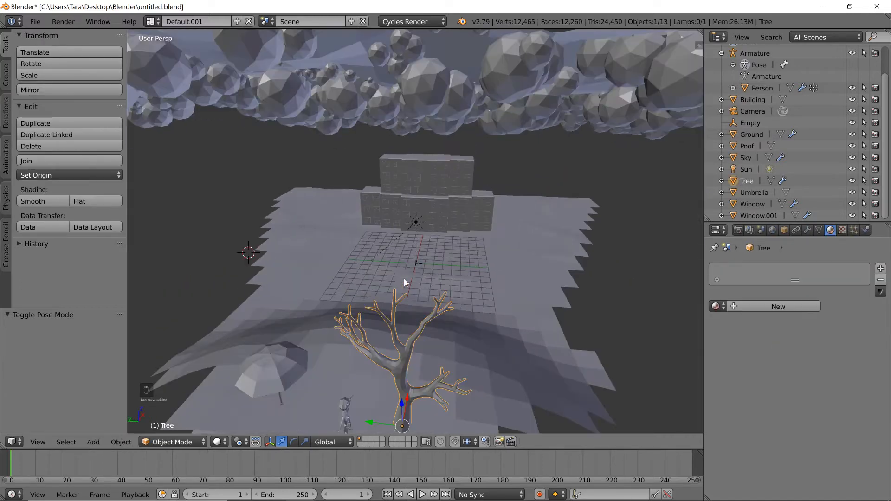
{"action": "scroll", "coordinate": [404, 279], "scroll_direction": "down", "scroll_amount": 3}
{"action": "middle_click_drag", "start_coordinate": [403, 280], "coordinate": [406, 271]}
{"action": "scroll", "coordinate": [406, 272], "scroll_direction": "up", "scroll_amount": 2}
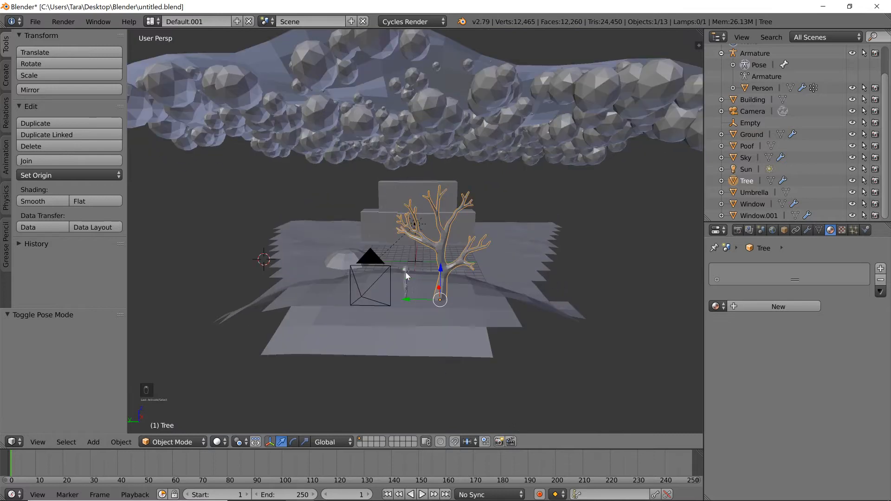
{"action": "key", "text": "KP_0"}
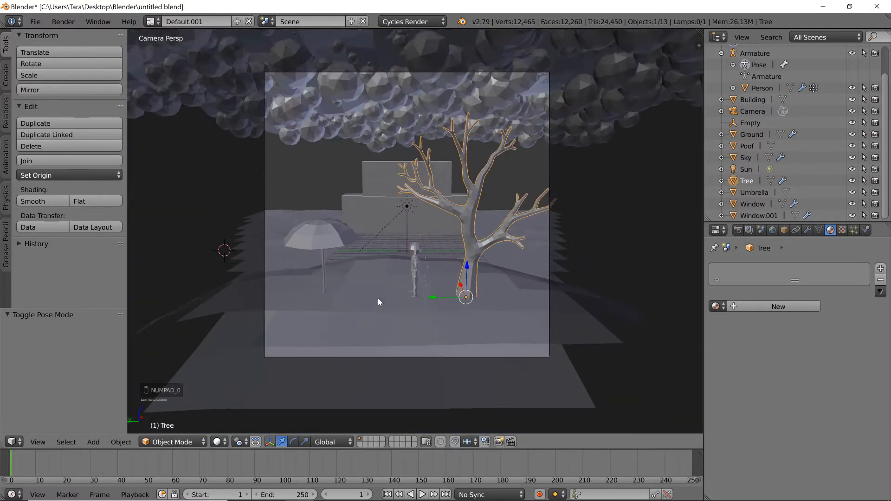
{"action": "scroll", "coordinate": [378, 299], "scroll_direction": "down", "scroll_amount": 2}
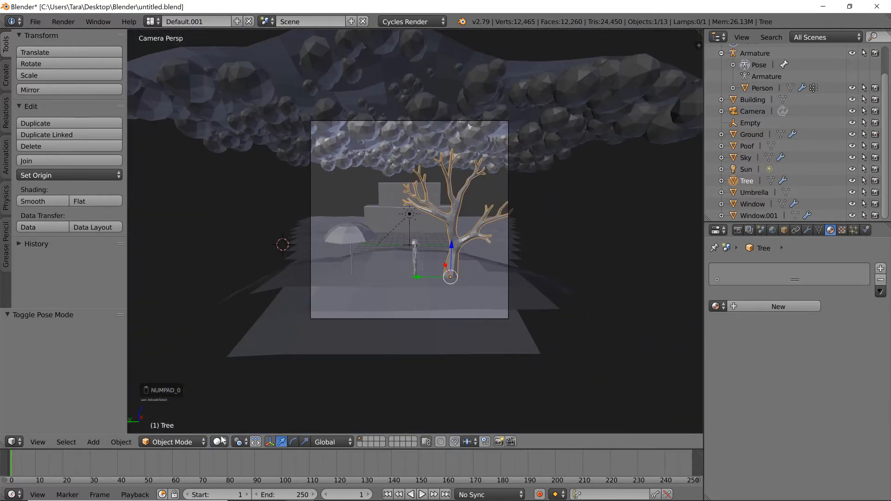
{"action": "left_click", "coordinate": [222, 440]}
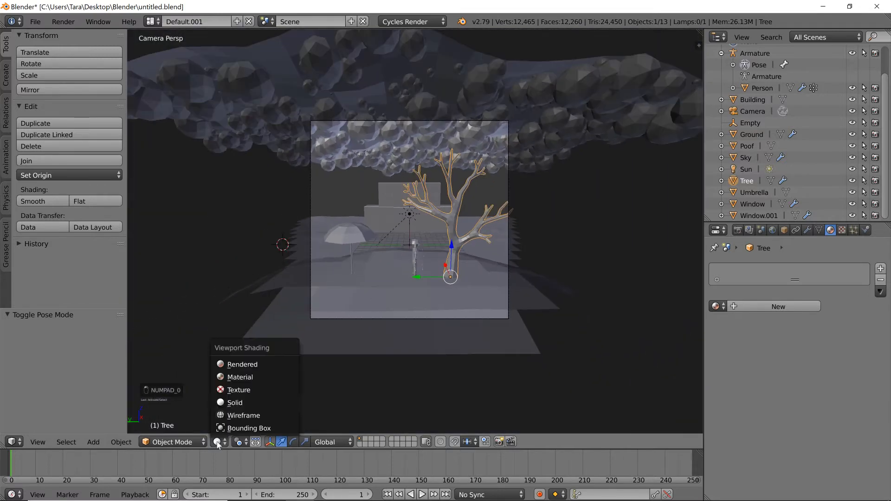
{"action": "left_click", "coordinate": [235, 377]}
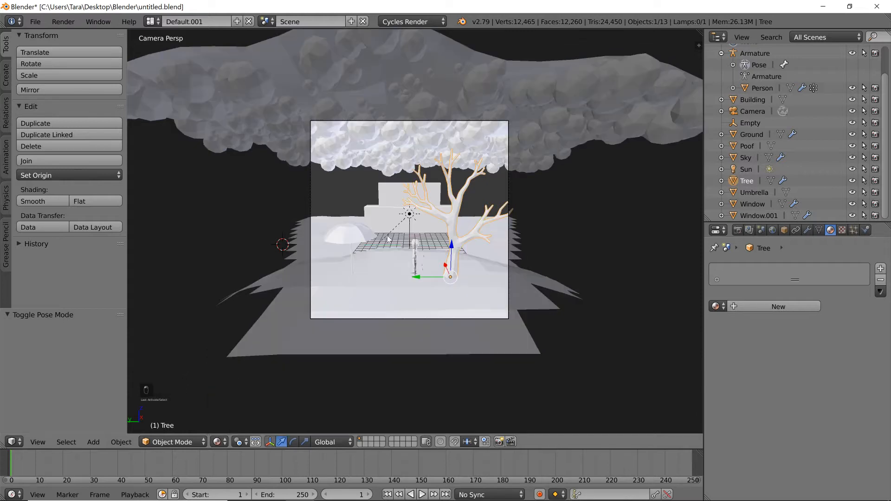
{"action": "left_click", "coordinate": [217, 442]}
{"action": "left_click", "coordinate": [233, 365]}
{"action": "scroll", "coordinate": [505, 230], "scroll_direction": "up", "scroll_amount": 2}
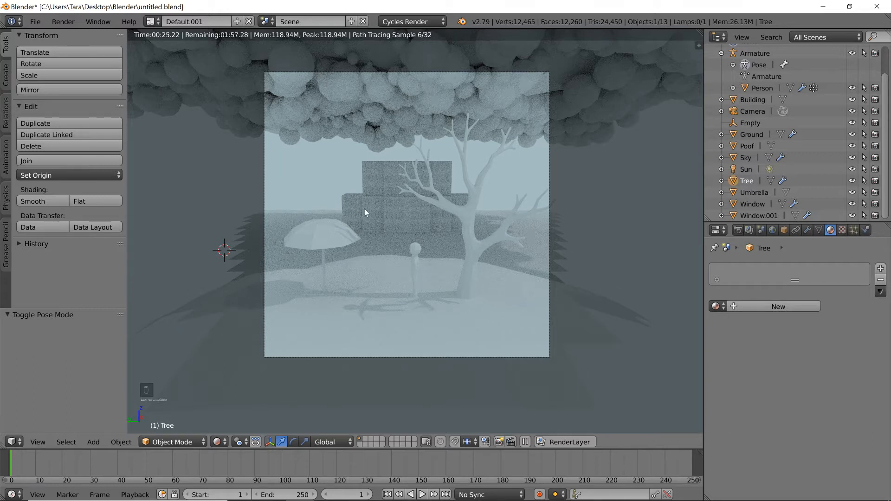
Show the Sun lamp's settings and set the viewport shading to Material
{"action": "left_click", "coordinate": [743, 169]}
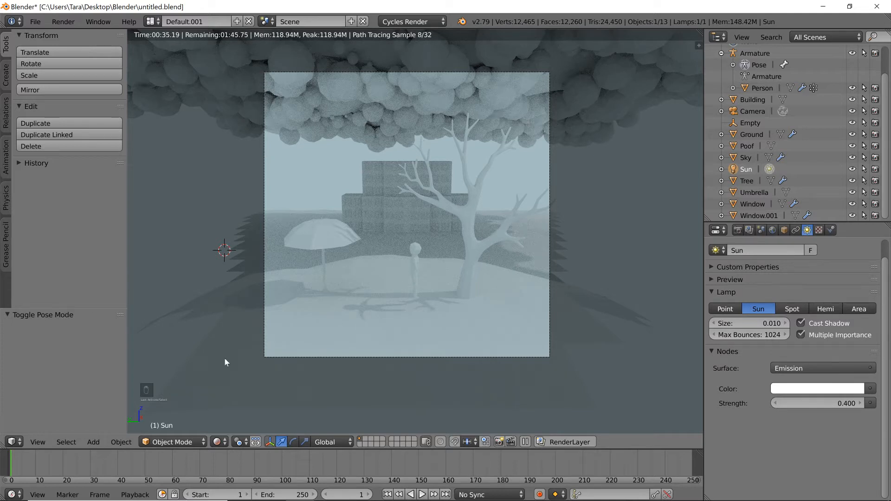
{"action": "left_click", "coordinate": [218, 442]}
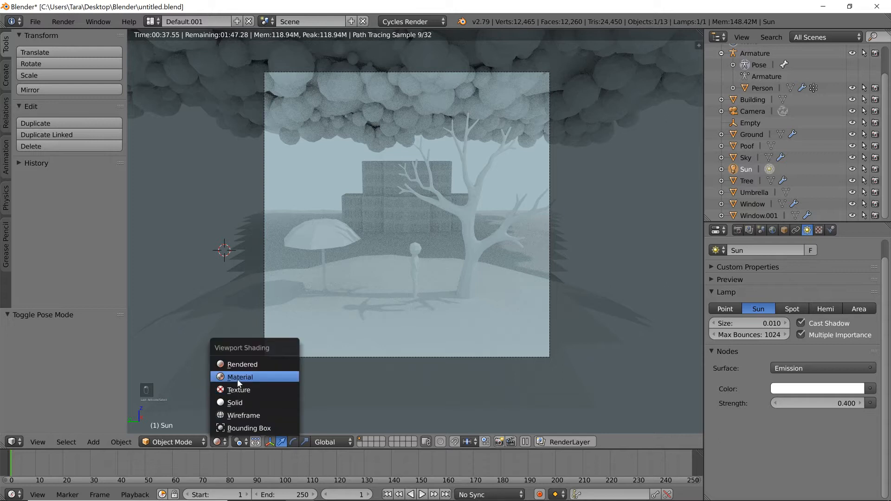
{"action": "left_click", "coordinate": [237, 379]}
Add a new material to the Ground object
{"action": "right_click", "coordinate": [400, 292]}
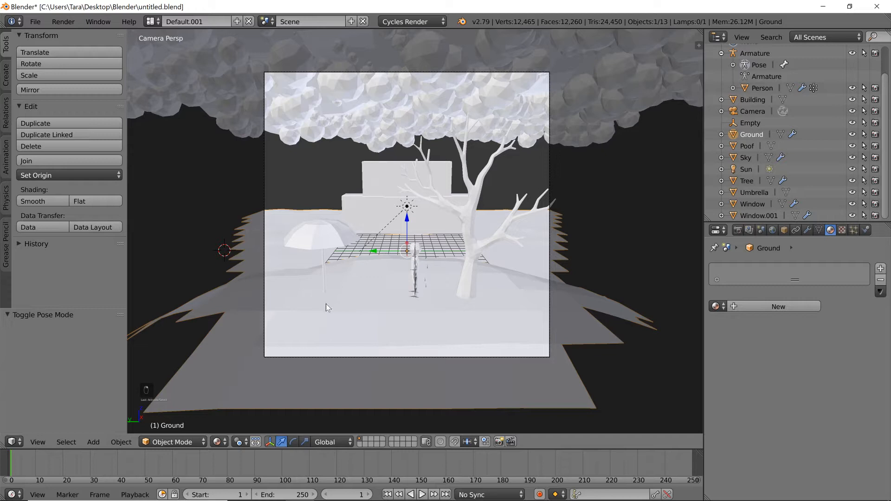
{"action": "left_click", "coordinate": [807, 230]}
{"action": "left_click", "coordinate": [829, 231]}
{"action": "left_click", "coordinate": [777, 306]}
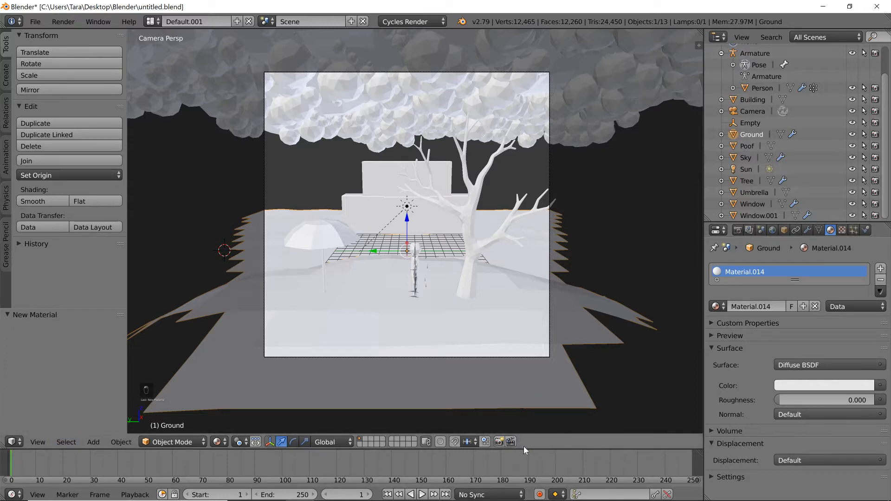
Enlarge the timeline area, try it as a Node Editor and change it back to the Timeline
{"action": "left_click_drag", "start_coordinate": [525, 449], "coordinate": [525, 367]}
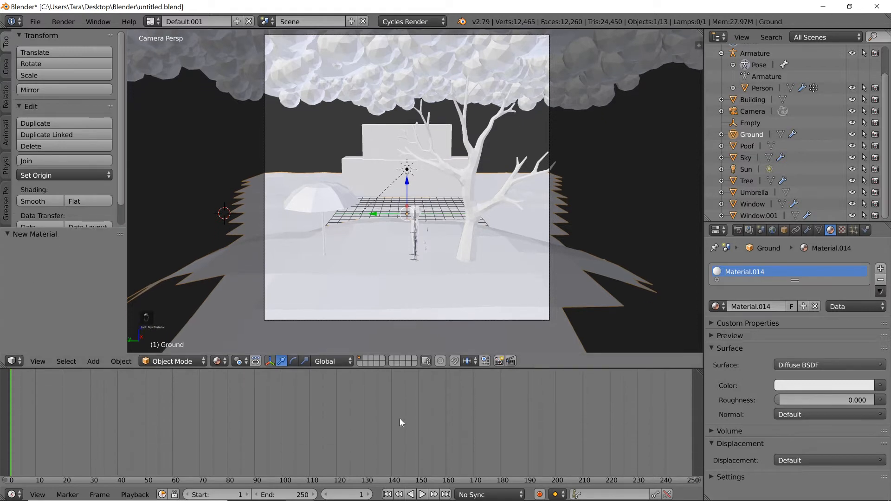
{"action": "left_click", "coordinate": [14, 495]}
{"action": "left_click", "coordinate": [56, 461]}
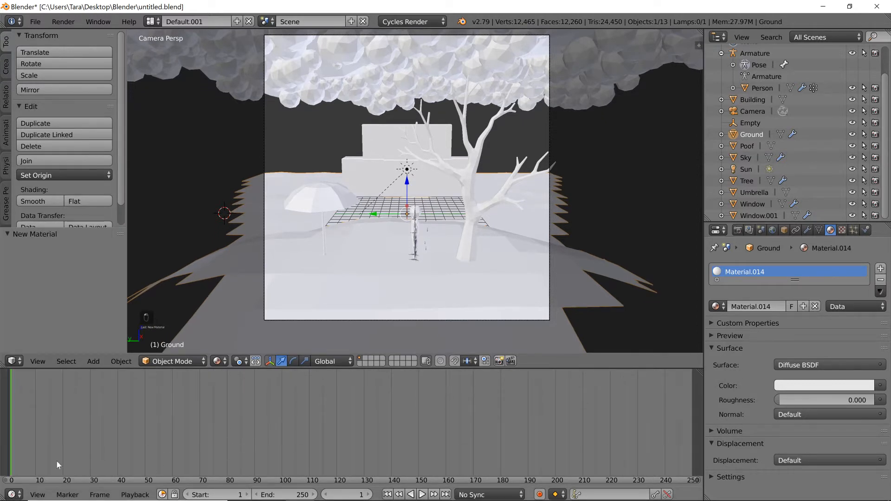
{"action": "left_click", "coordinate": [18, 495]}
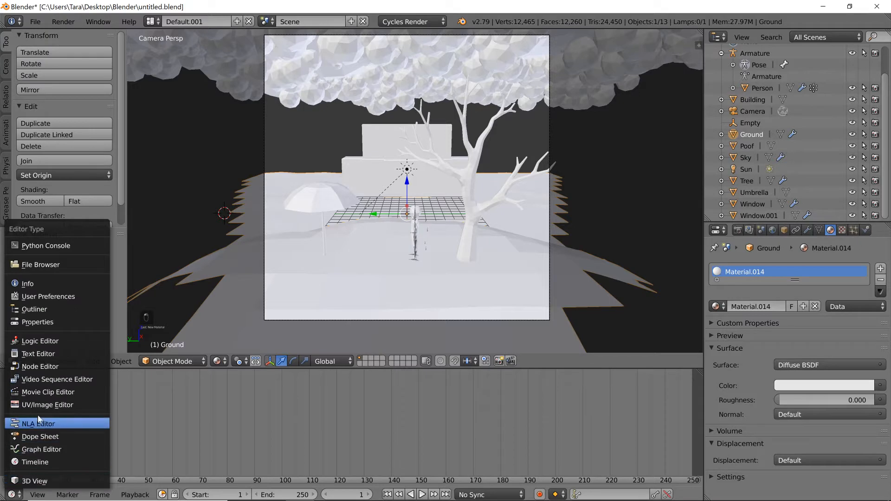
{"action": "left_click", "coordinate": [37, 366]}
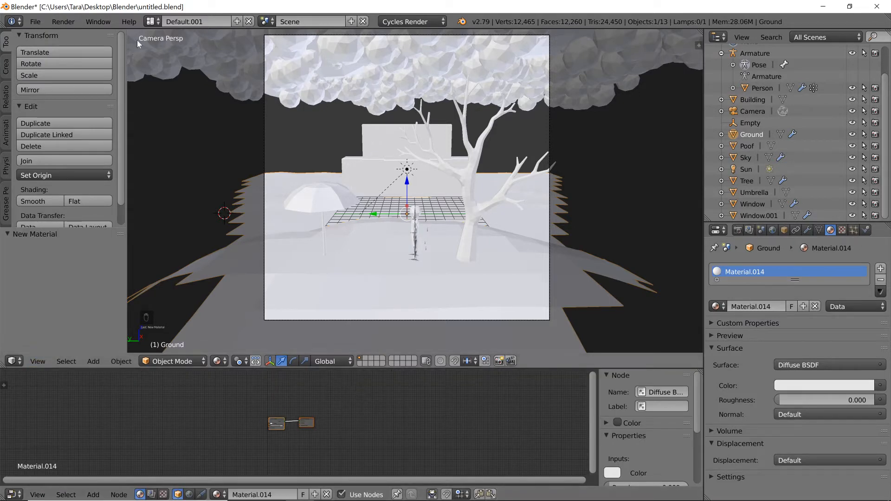
{"action": "left_click", "coordinate": [14, 494]}
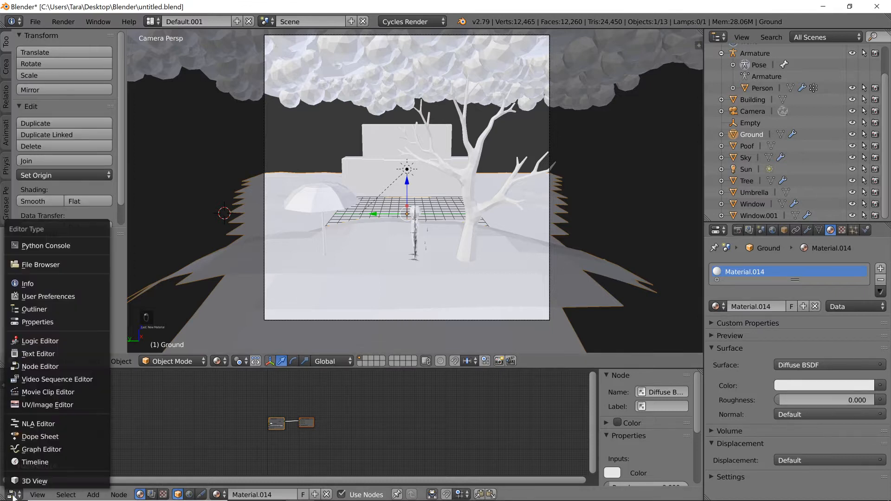
{"action": "left_click", "coordinate": [37, 461]}
Replace the timeline with an area split from the 3D view, set it to the Node Editor and enlarge it
{"action": "left_click_drag", "start_coordinate": [2, 370], "coordinate": [2, 383]}
{"action": "left_click_drag", "start_coordinate": [4, 495], "coordinate": [5, 422]}
{"action": "left_click", "coordinate": [13, 495]}
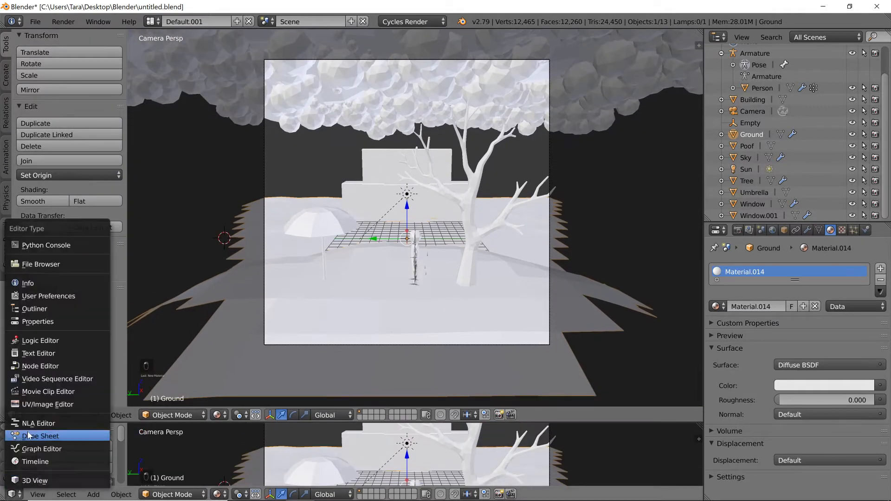
{"action": "left_click", "coordinate": [53, 365]}
{"action": "left_click_drag", "start_coordinate": [535, 420], "coordinate": [560, 309]}
Spread the Diffuse BSDF and Material Output nodes apart and choose Cycles Render as the render engine
{"action": "scroll", "coordinate": [230, 426], "scroll_direction": "up", "scroll_amount": 5}
{"action": "scroll", "coordinate": [333, 431], "scroll_direction": "up", "scroll_amount": 3}
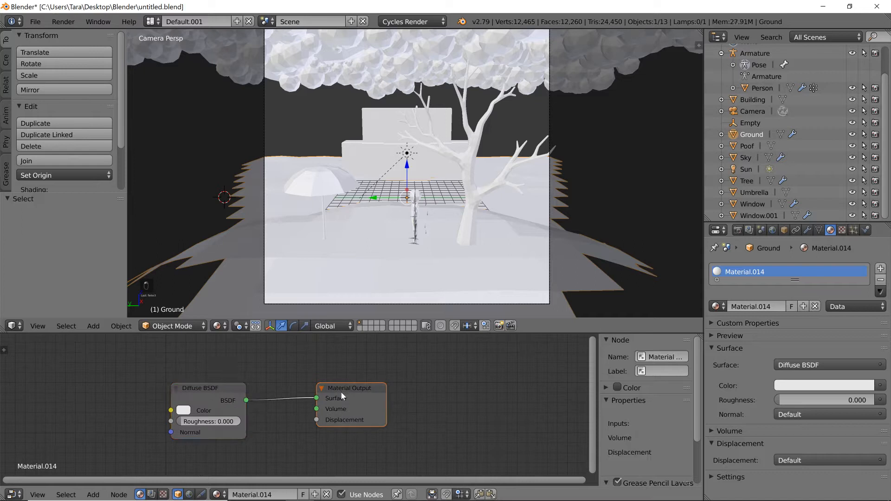
{"action": "left_click_drag", "start_coordinate": [338, 391], "coordinate": [364, 394]}
{"action": "left_click_drag", "start_coordinate": [197, 393], "coordinate": [214, 386]}
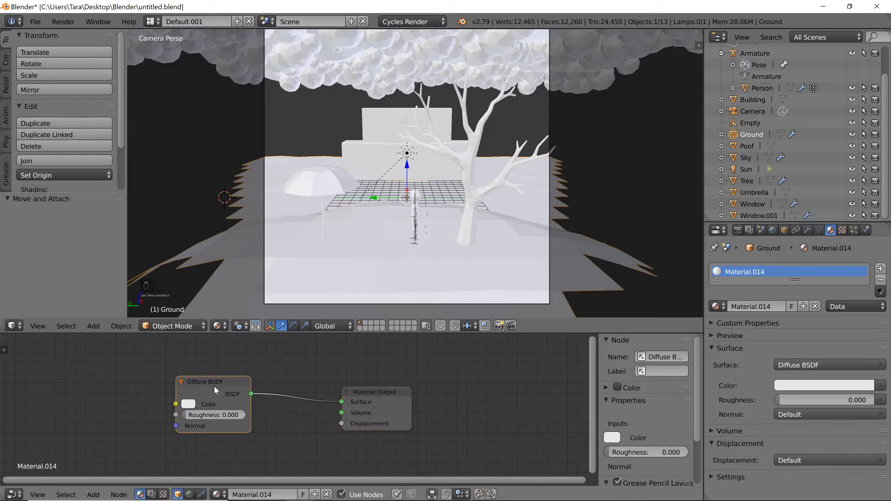
{"action": "left_click", "coordinate": [405, 21]}
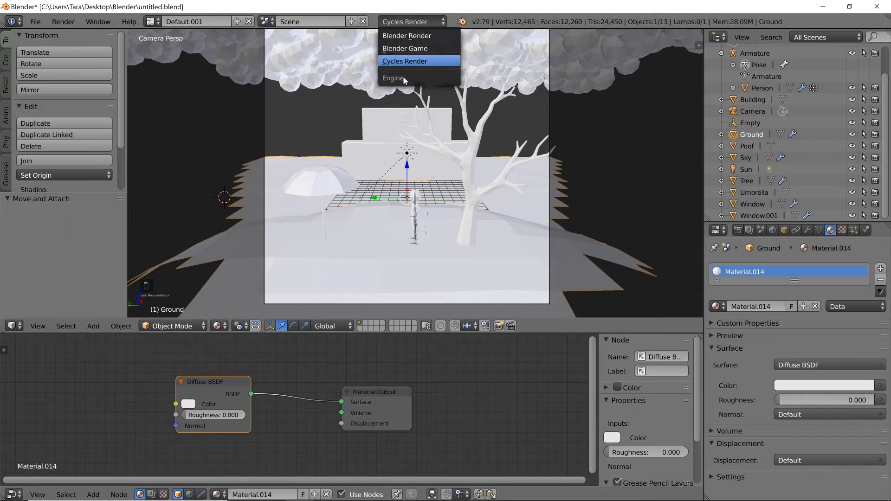
{"action": "left_click", "coordinate": [414, 61]}
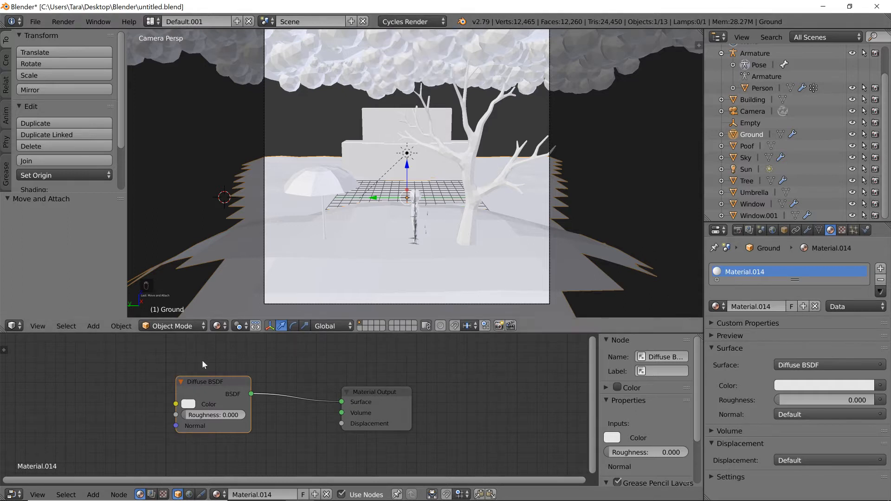
Reposition the Material Output and Diffuse BSDF nodes and set the ground's diffuse color to green (R 0.040, G 0.326, B 0.056)
{"action": "scroll", "coordinate": [366, 210], "scroll_direction": "down", "scroll_amount": 2}
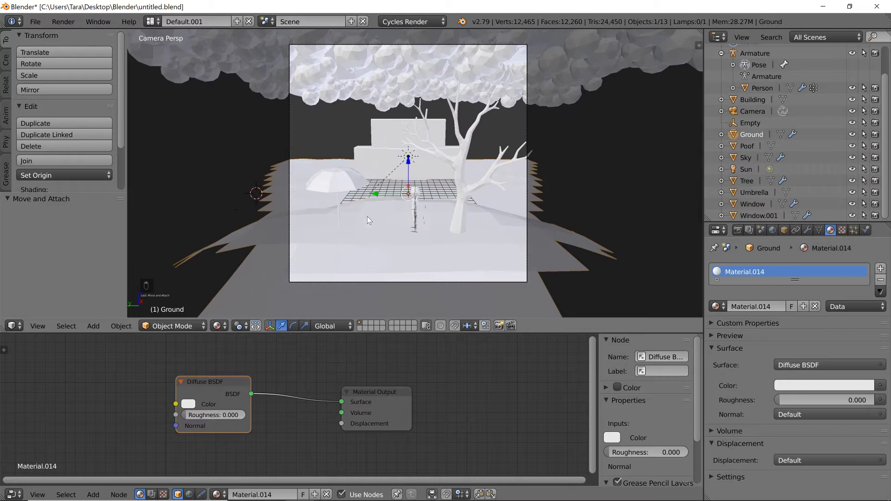
{"action": "left_click_drag", "start_coordinate": [365, 403], "coordinate": [387, 392]}
{"action": "left_click_drag", "start_coordinate": [193, 383], "coordinate": [199, 369]}
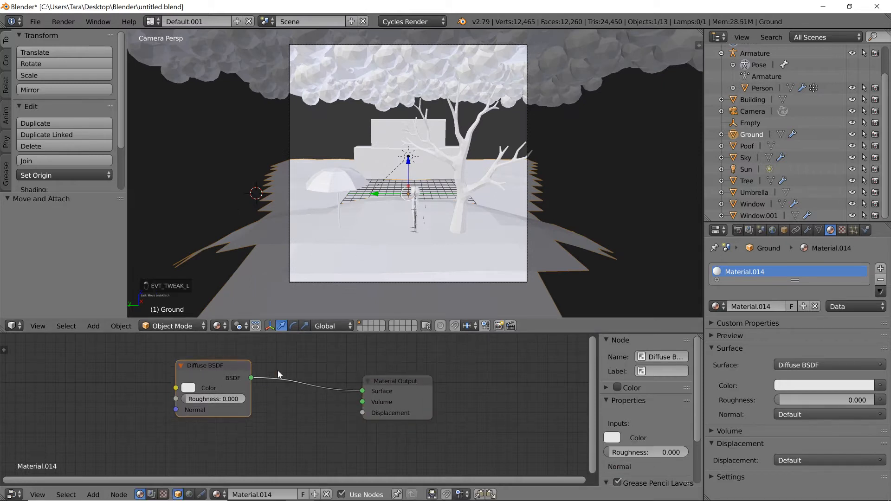
{"action": "left_click", "coordinate": [192, 391]}
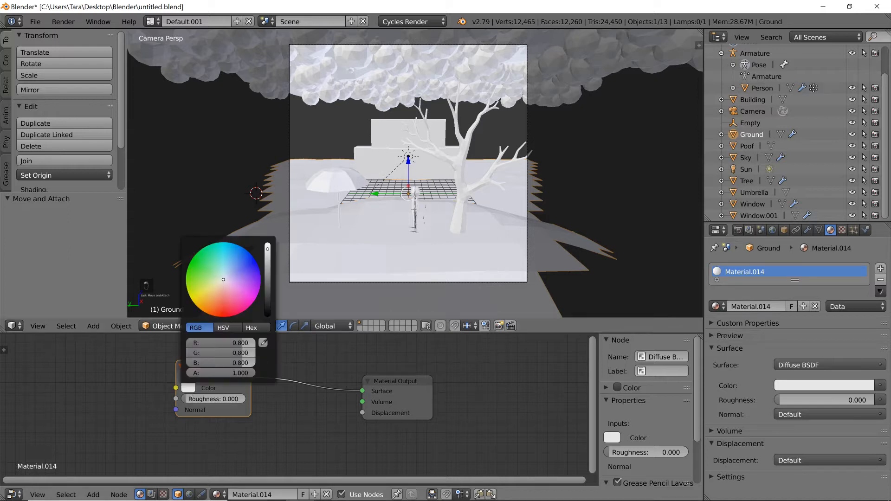
{"action": "left_click", "coordinate": [205, 264]}
{"action": "scroll", "coordinate": [225, 277], "scroll_direction": "down", "scroll_amount": 2}
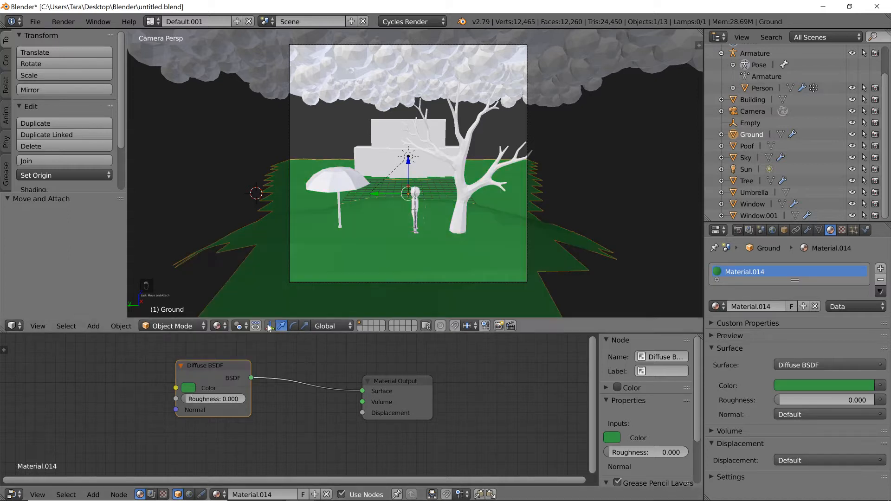
Display the 3D view in Rendered shading and move the Diffuse BSDF node closer to the Material Output node
{"action": "left_click", "coordinate": [216, 326]}
{"action": "left_click", "coordinate": [228, 246]}
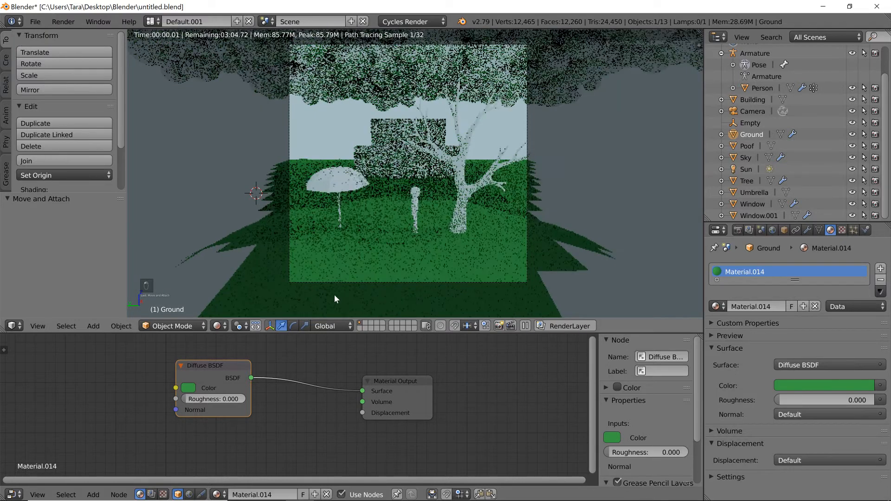
{"action": "left_click", "coordinate": [187, 389]}
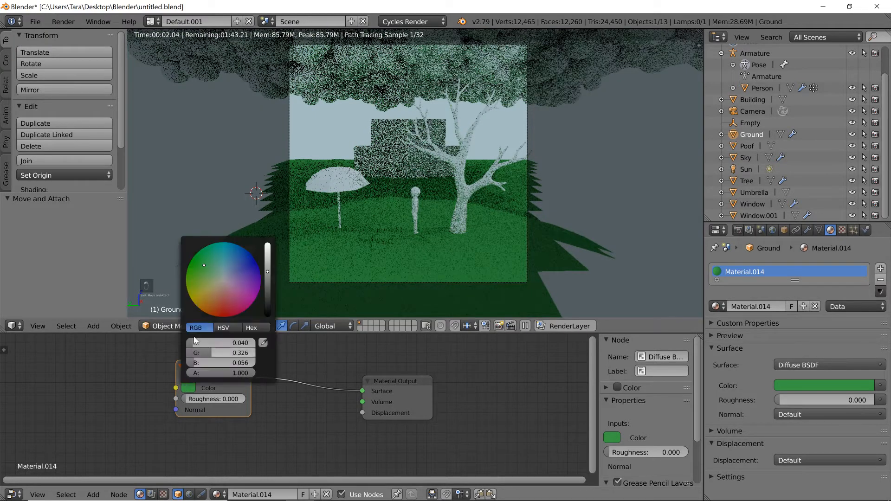
{"action": "left_click_drag", "start_coordinate": [199, 366], "coordinate": [255, 366]}
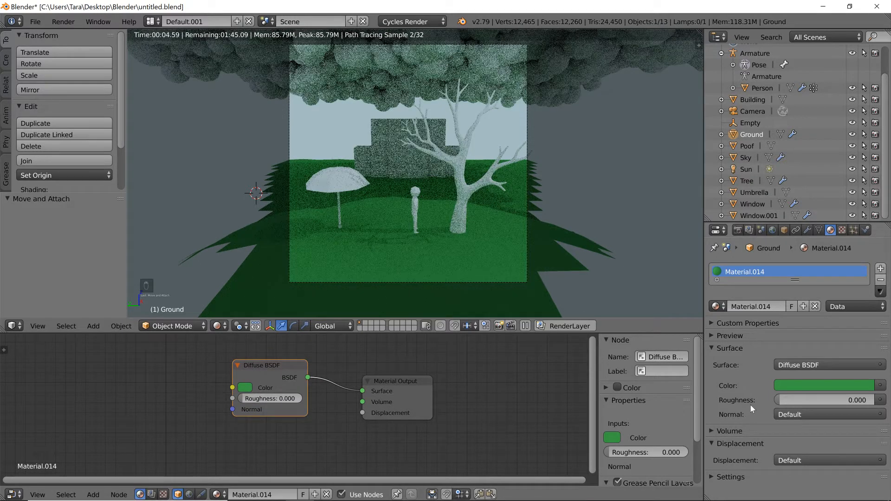
Darken the ground's green diffuse color and rename its material as Ground
{"action": "left_click", "coordinate": [245, 388]}
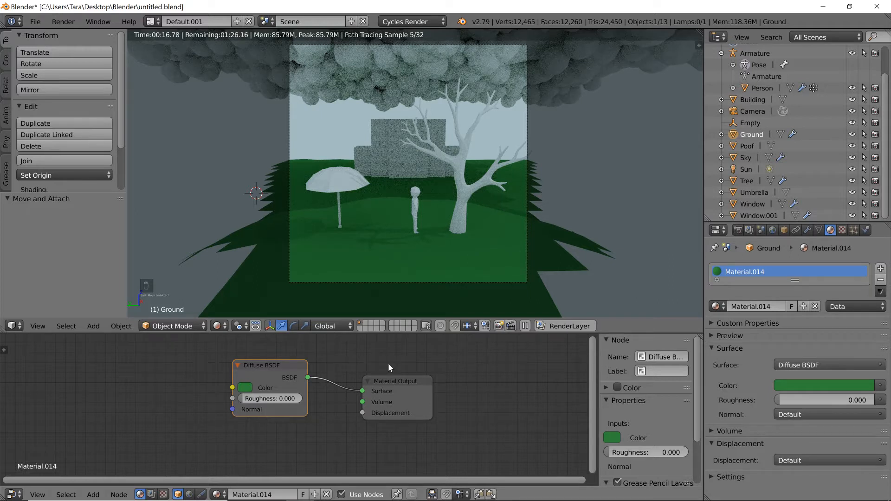
{"action": "scroll", "coordinate": [357, 356], "scroll_direction": "down", "scroll_amount": 3}
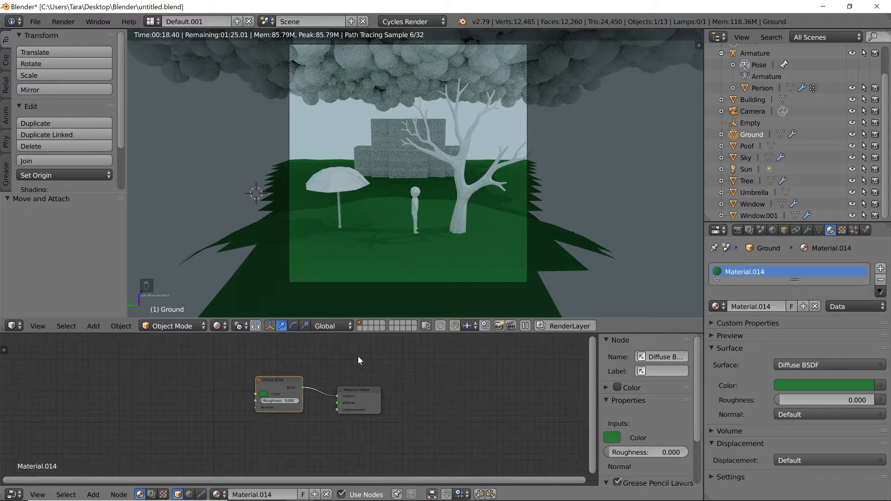
{"action": "scroll", "coordinate": [346, 372], "scroll_direction": "up", "scroll_amount": 2}
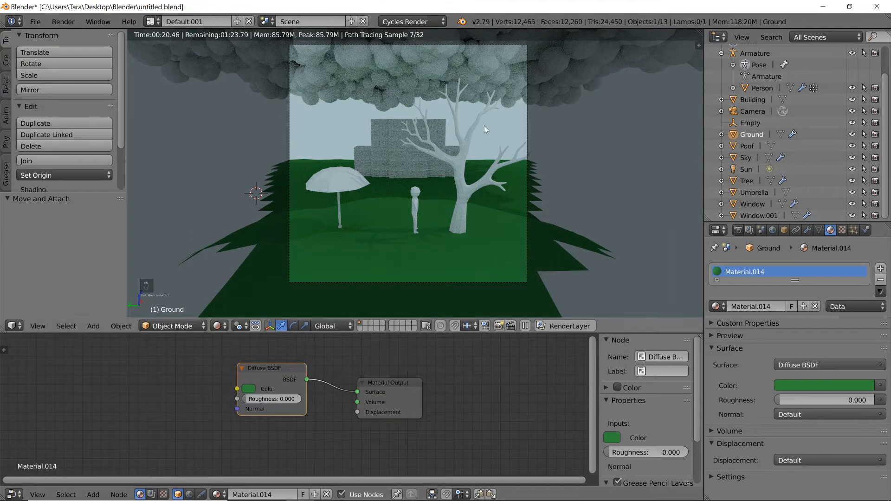
{"action": "mouse_move", "coordinate": [406, 394]}
{"action": "left_mouse_down"}
{"action": "mouse_move", "coordinate": [422, 368]}
{"action": "mouse_move", "coordinate": [397, 386]}
{"action": "left_mouse_up"}
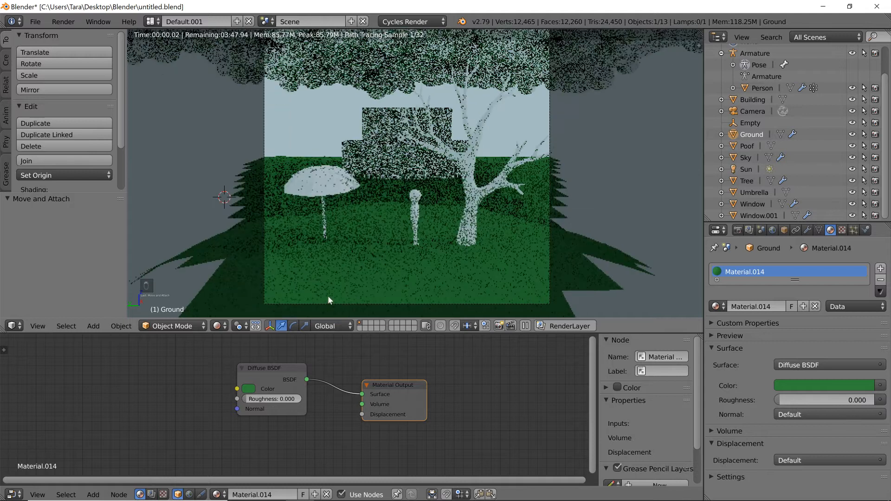
{"action": "left_click", "coordinate": [247, 389]}
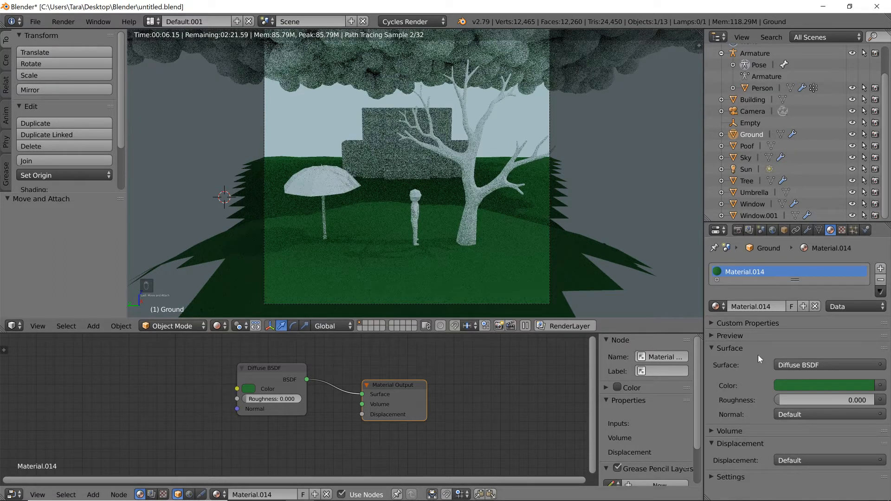
{"action": "double_click", "coordinate": [758, 272]}
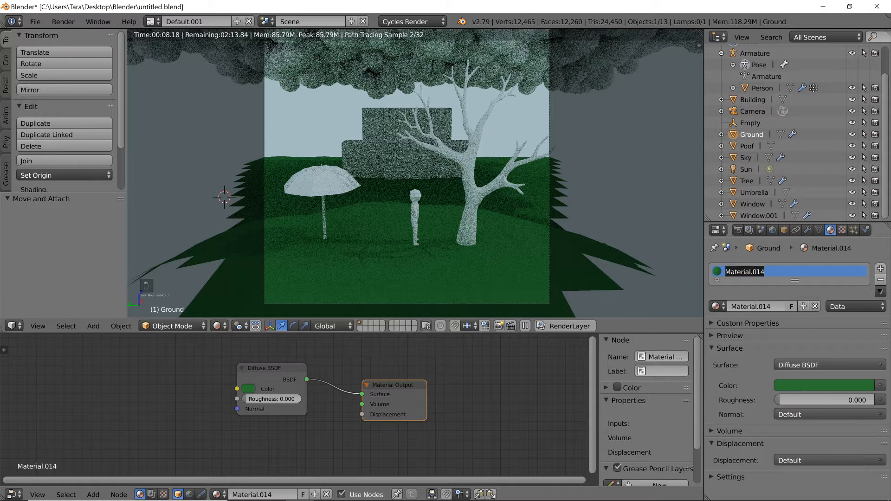
{"action": "type", "text": "Ground"}
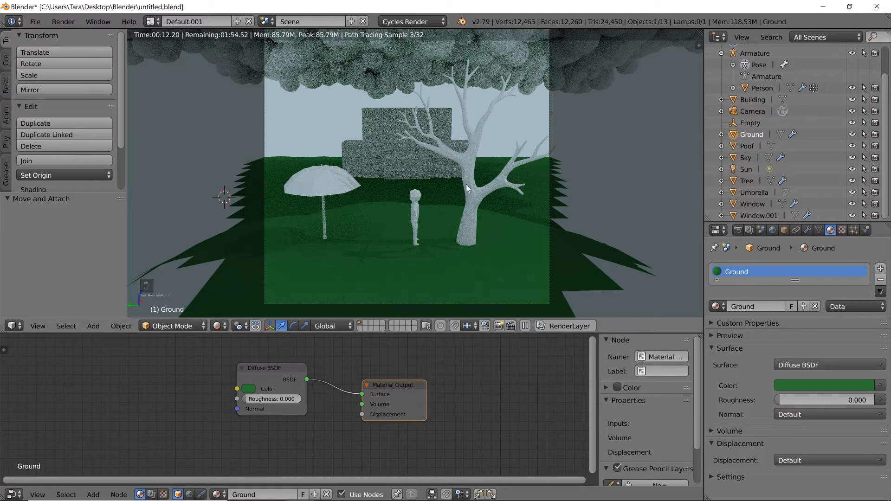
Select the tree and switch the 3D view from Rendered to Material shading
{"action": "right_click", "coordinate": [475, 196]}
{"action": "right_click", "coordinate": [475, 196]}
{"action": "right_click", "coordinate": [470, 200]}
{"action": "right_click", "coordinate": [363, 169]}
{"action": "right_click", "coordinate": [396, 56]}
{"action": "right_click", "coordinate": [478, 207]}
{"action": "left_click", "coordinate": [216, 326]}
{"action": "left_click", "coordinate": [251, 260]}
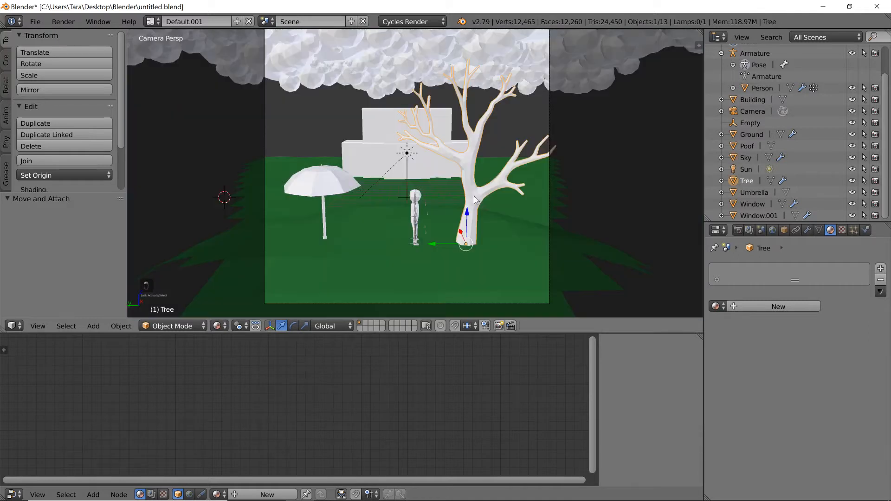
Give the tree a new material with a dark red diffuse color and name it Tree
{"action": "right_click", "coordinate": [474, 187]}
{"action": "right_click", "coordinate": [471, 192]}
{"action": "left_click", "coordinate": [765, 306]}
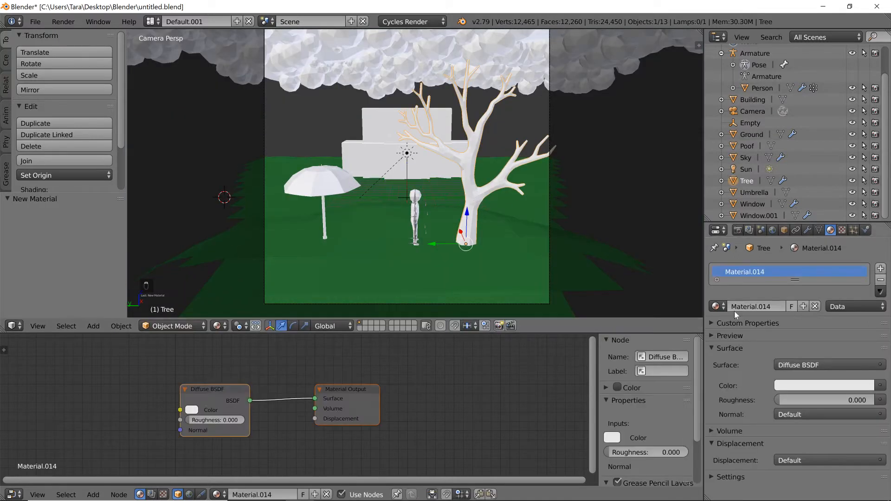
{"action": "left_click", "coordinate": [190, 410]}
{"action": "left_click", "coordinate": [226, 333]}
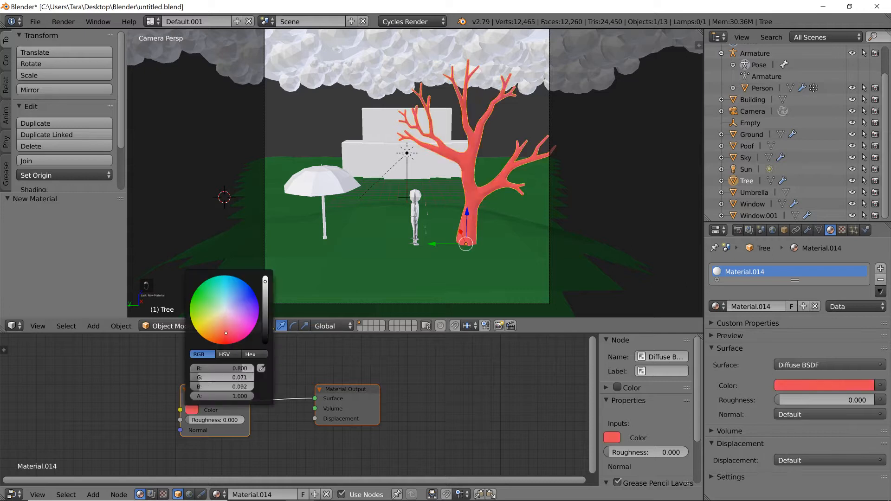
{"action": "scroll", "coordinate": [225, 336], "scroll_direction": "down", "scroll_amount": 8}
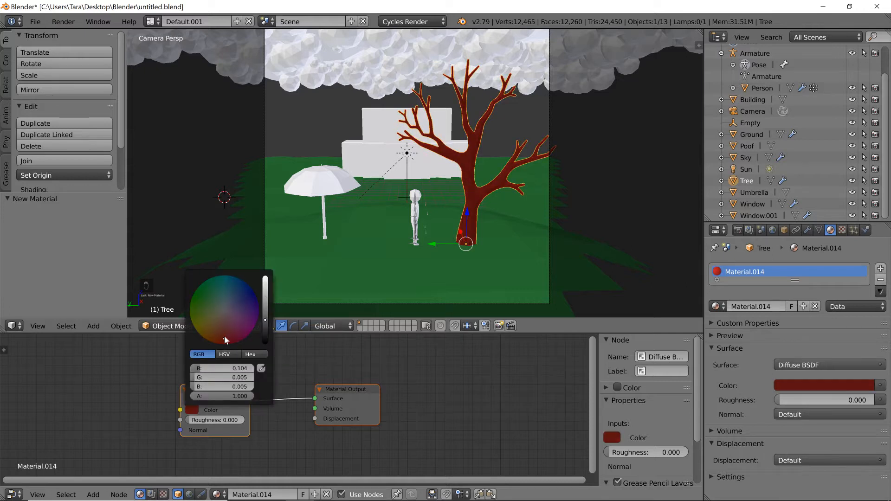
{"action": "type", "text": "Tree"}
{"action": "key", "text": "Return"}
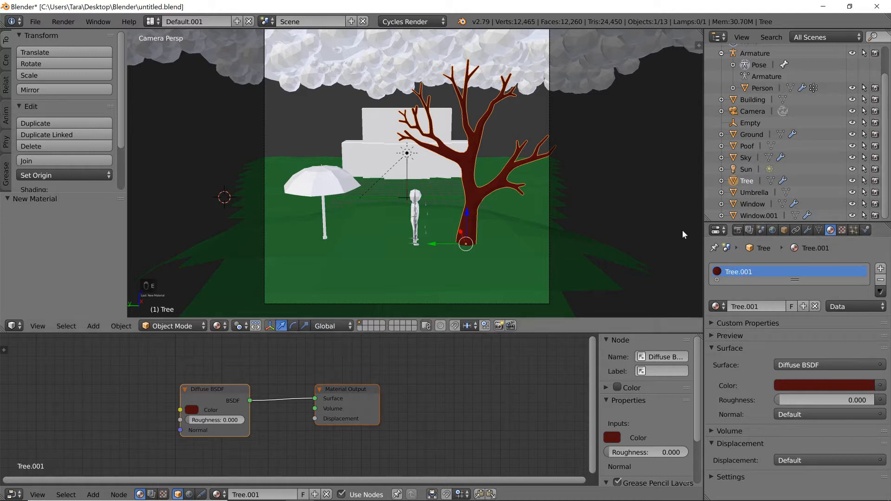
Select the umbrella, enter Edit Mode with its whole mesh selected and add a new material to it
{"action": "middle_click_drag", "start_coordinate": [438, 191], "coordinate": [487, 170]}
{"action": "right_click", "coordinate": [440, 165]}
{"action": "scroll", "coordinate": [450, 199], "scroll_direction": "up", "scroll_amount": 4}
{"action": "scroll", "coordinate": [454, 150], "scroll_direction": "up", "scroll_amount": 1}
{"action": "scroll", "coordinate": [453, 153], "scroll_direction": "down", "scroll_amount": 1}
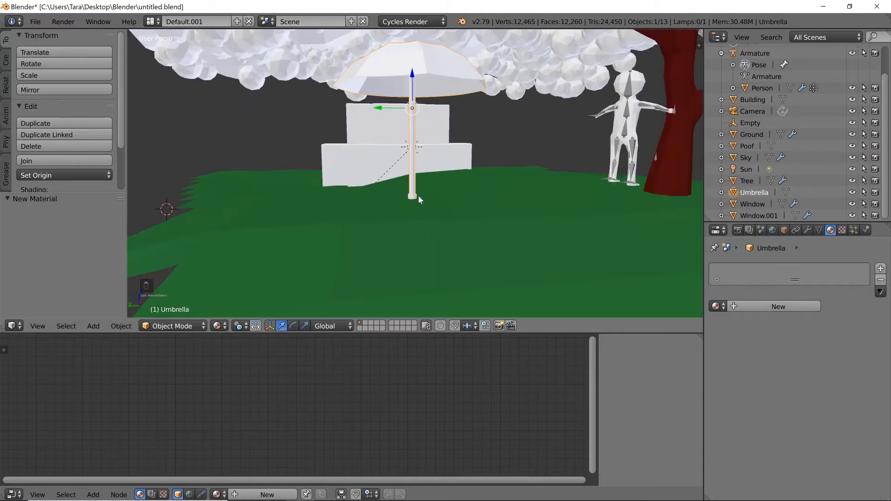
{"action": "middle_click_drag", "start_coordinate": [423, 79], "coordinate": [422, 82]}
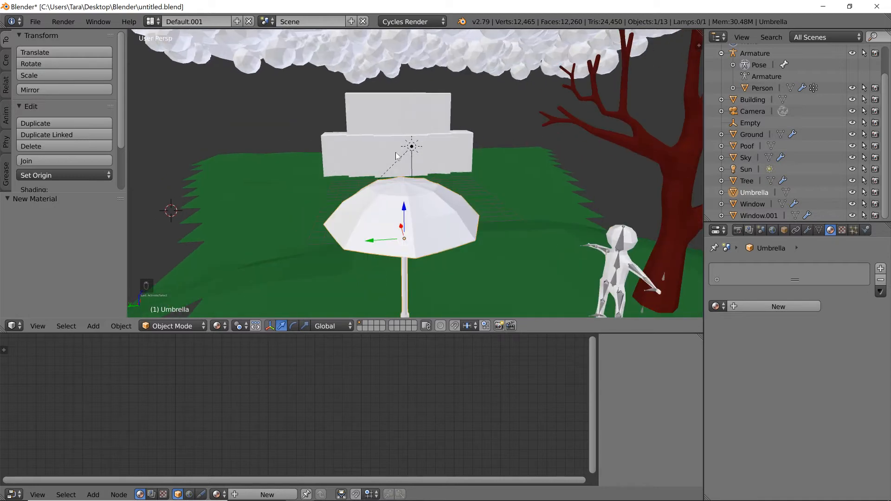
{"action": "middle_click_drag", "start_coordinate": [487, 239], "coordinate": [460, 230]}
{"action": "key", "text": "Tab"}
{"action": "key", "text": "a"}
{"action": "key", "text": "a"}
{"action": "key", "text": "a"}
{"action": "key", "text": "a"}
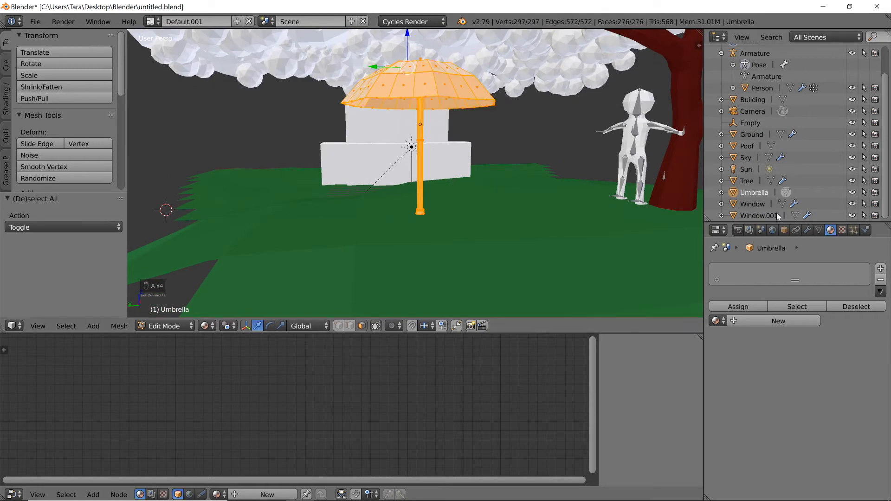
{"action": "left_click", "coordinate": [759, 322]}
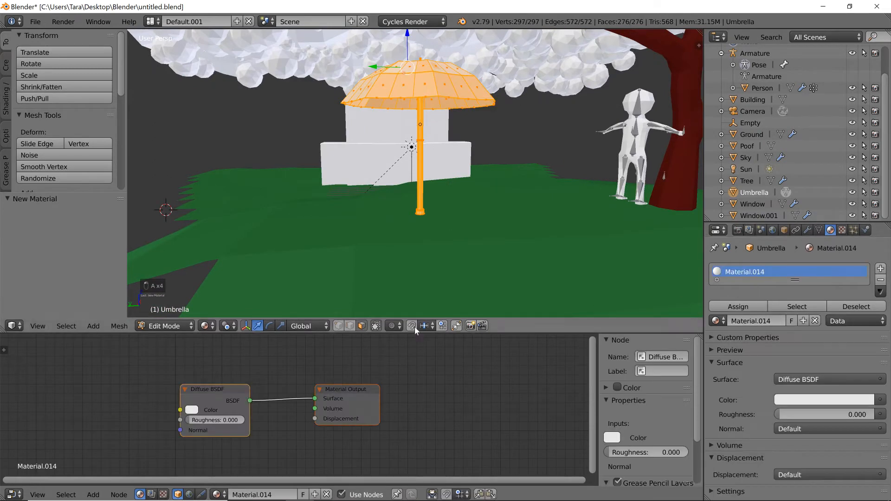
Set the umbrella material's diffuse color to bright blue (R 0.083, G 0.081, B 1.000) and return to Object Mode
{"action": "left_click", "coordinate": [193, 411]}
{"action": "left_click_drag", "start_coordinate": [239, 306], "coordinate": [245, 299]}
{"action": "scroll", "coordinate": [244, 298], "scroll_direction": "up", "scroll_amount": 2}
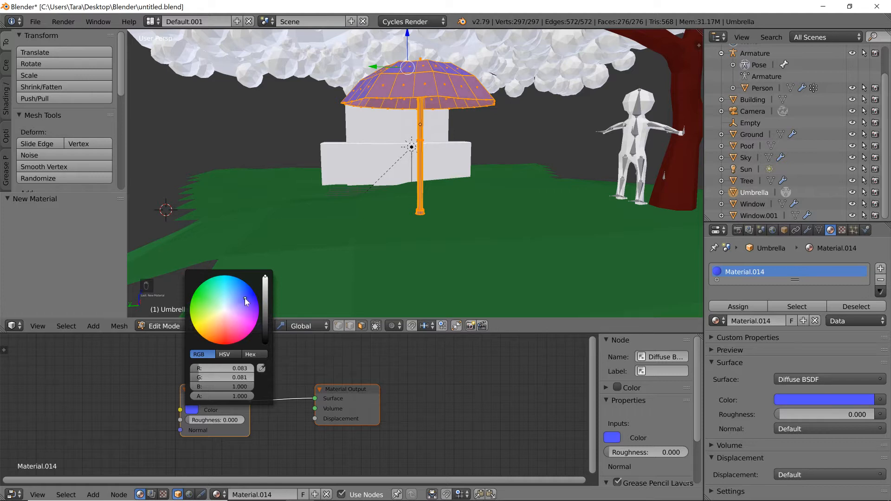
{"action": "middle_click_drag", "start_coordinate": [440, 178], "coordinate": [404, 191]}
{"action": "key", "text": "Tab"}
{"action": "key", "text": "KP_Decimal"}
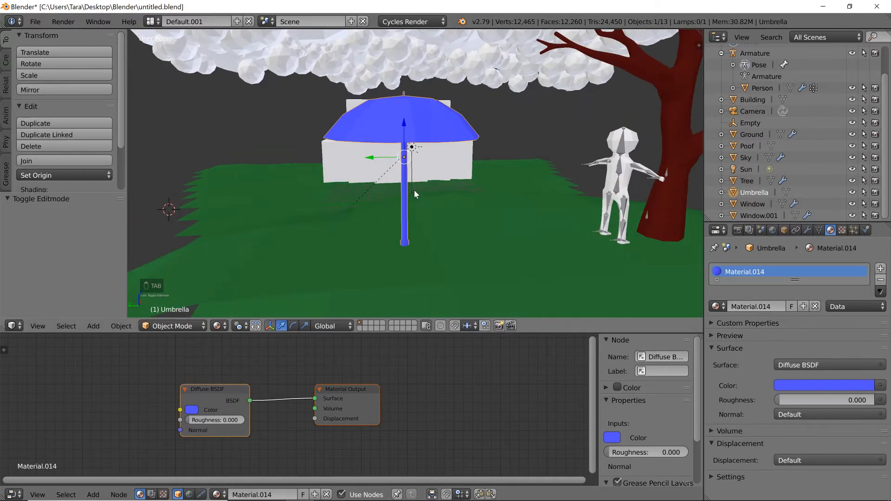
Clear the selection in the umbrella's mesh and box-select the faces of its pole in wireframe display
{"action": "key", "text": "Tab"}
{"action": "key", "text": "a"}
{"action": "key", "text": "a"}
{"action": "key", "text": "a"}
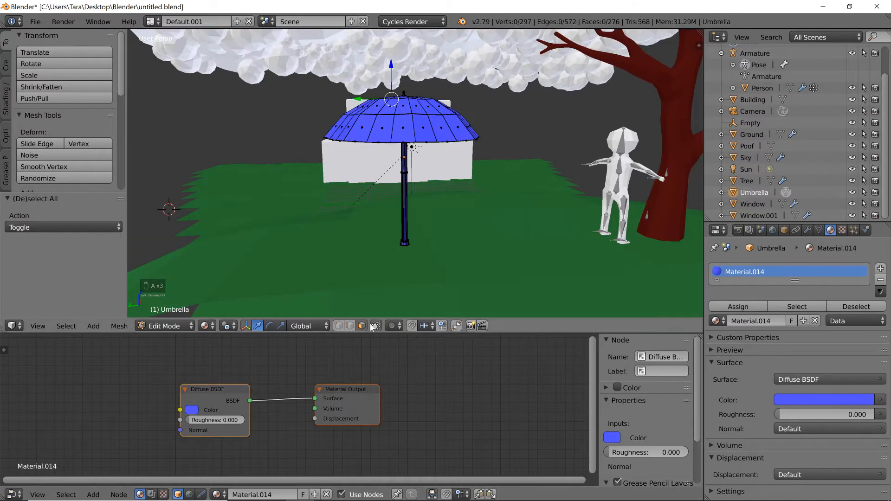
{"action": "key", "text": "z"}
{"action": "key", "text": "z"}
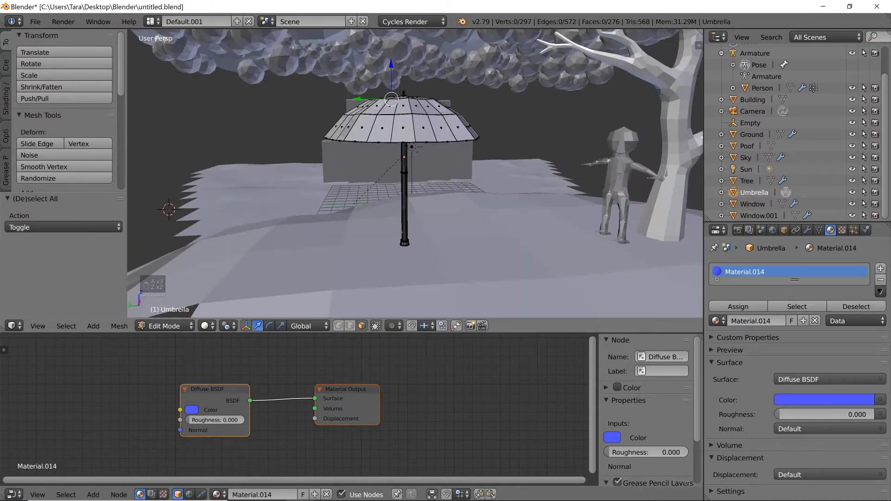
{"action": "key", "text": "z"}
{"action": "key", "text": "b"}
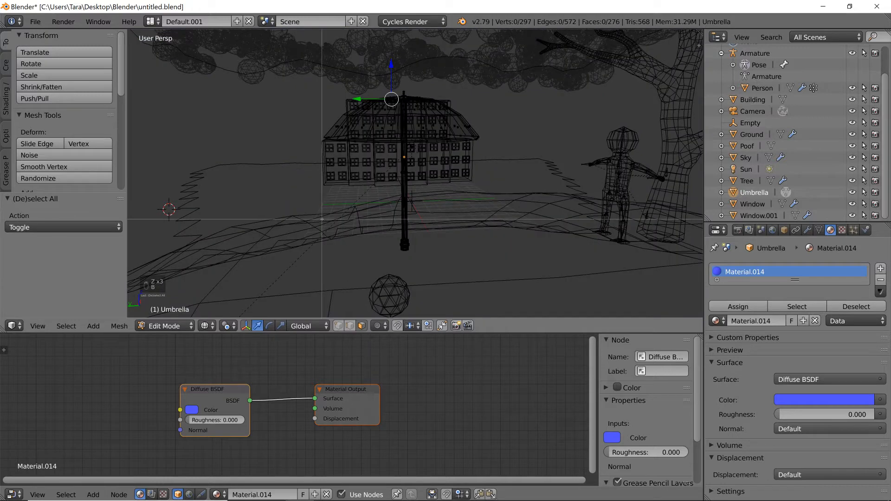
{"action": "left_click_drag", "start_coordinate": [467, 154], "coordinate": [468, 153]}
Add a face of the small tip above the umbrella's canopy to the pole selection and view it through the camera
{"action": "middle_click_drag", "start_coordinate": [469, 154], "coordinate": [465, 204]}
{"action": "key", "text": "z"}
{"action": "scroll", "coordinate": [473, 242], "scroll_direction": "up", "scroll_amount": 7}
{"action": "middle_click_drag", "start_coordinate": [489, 288], "coordinate": [447, 215], "text": "shift"}
{"action": "right_click", "coordinate": [438, 207], "text": "shift"}
{"action": "key", "text": "z"}
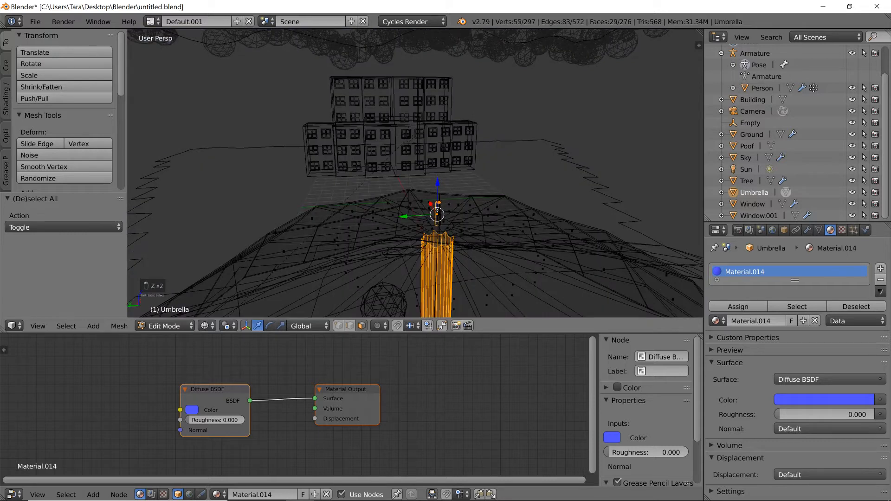
{"action": "key", "text": "z"}
{"action": "scroll", "coordinate": [434, 216], "scroll_direction": "up", "scroll_amount": 10}
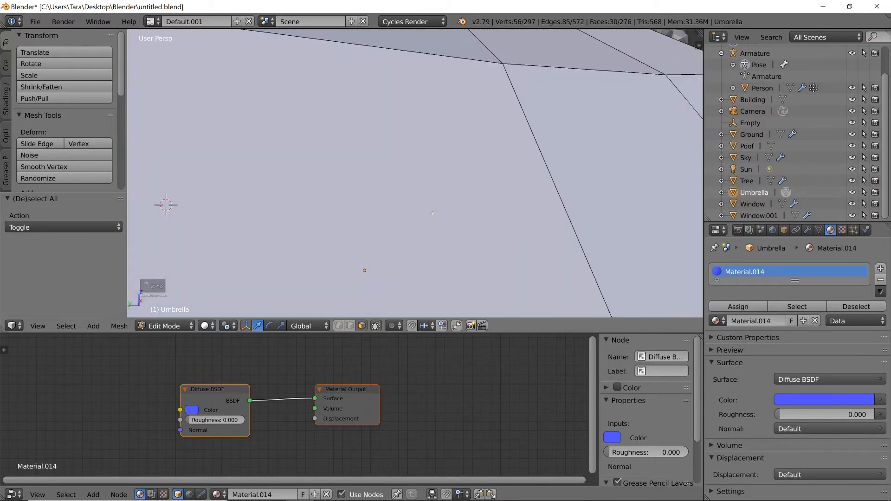
{"action": "key", "text": "KP_0"}
{"action": "scroll", "coordinate": [434, 216], "scroll_direction": "up", "scroll_amount": 6}
{"action": "middle_click_drag", "start_coordinate": [254, 178], "coordinate": [473, 179], "text": "shift"}
{"action": "scroll", "coordinate": [406, 176], "scroll_direction": "up", "scroll_amount": 7}
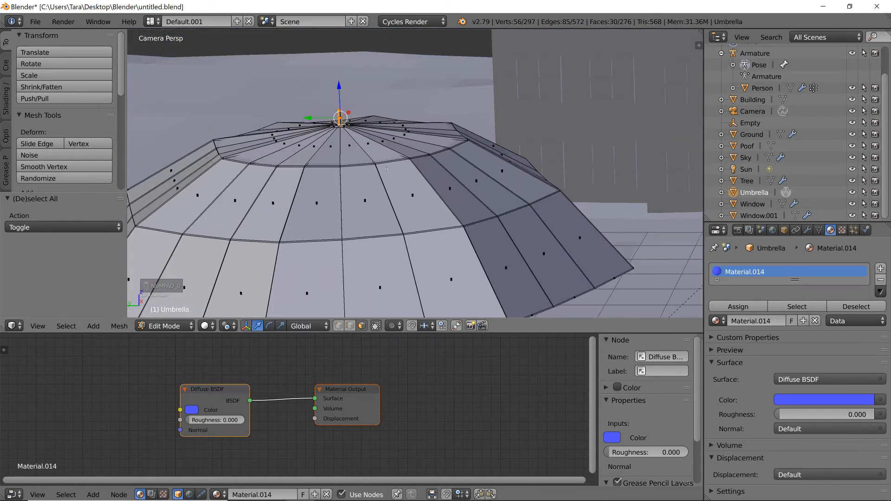
{"action": "scroll", "coordinate": [387, 169], "scroll_direction": "up", "scroll_amount": 6}
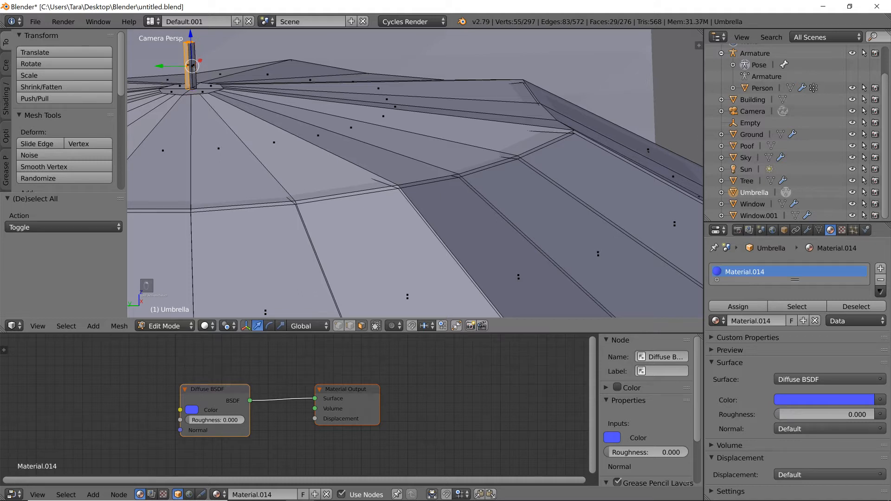
Try to add further single faces of the umbrella's tip to the selection and undo the last selection change
{"action": "right_click", "coordinate": [193, 66], "text": "shift"}
{"action": "right_click", "coordinate": [201, 60], "text": "shift"}
{"action": "key", "text": "ctrl+z"}
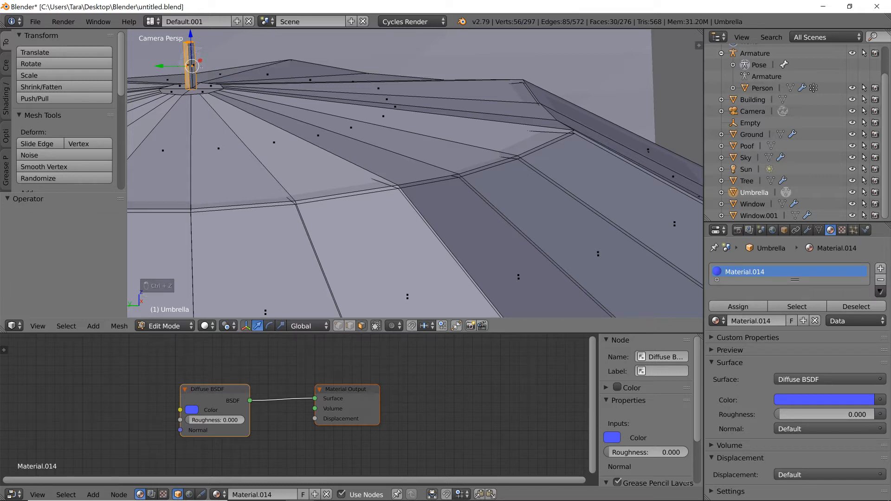
Box-select the whole tip above the canopy in wireframe display and remove a stray canopy face from the selection
{"action": "left_click_drag", "start_coordinate": [186, 67], "coordinate": [184, 68]}
{"action": "key", "text": "z"}
{"action": "key", "text": "b"}
{"action": "left_click_drag", "start_coordinate": [224, 43], "coordinate": [183, 77]}
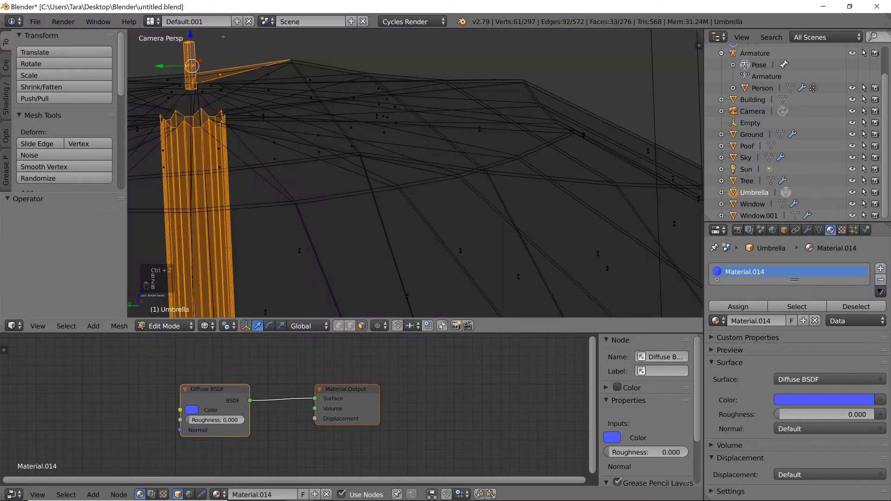
{"action": "key", "text": "z"}
{"action": "right_click", "coordinate": [215, 70], "text": "shift"}
{"action": "scroll", "coordinate": [415, 174], "scroll_direction": "down", "scroll_amount": 8}
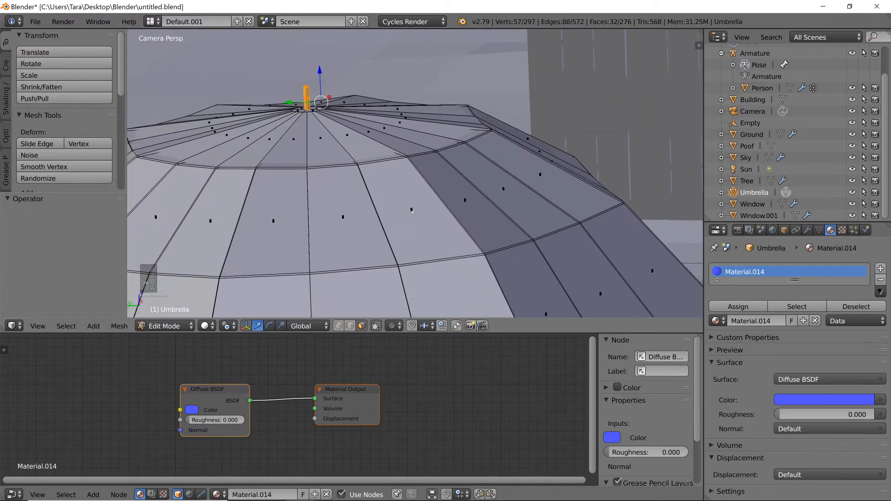
Add a second material to the umbrella, assign it to the selected pole and tip faces, and display the viewport in Material shading
{"action": "left_click", "coordinate": [880, 268]}
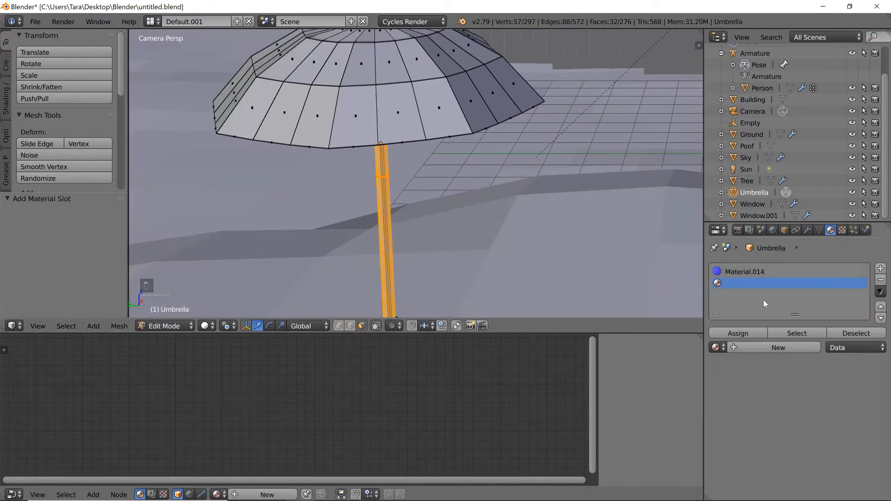
{"action": "left_click", "coordinate": [770, 347]}
{"action": "left_click", "coordinate": [737, 333]}
{"action": "left_click", "coordinate": [204, 325]}
{"action": "left_click", "coordinate": [223, 261]}
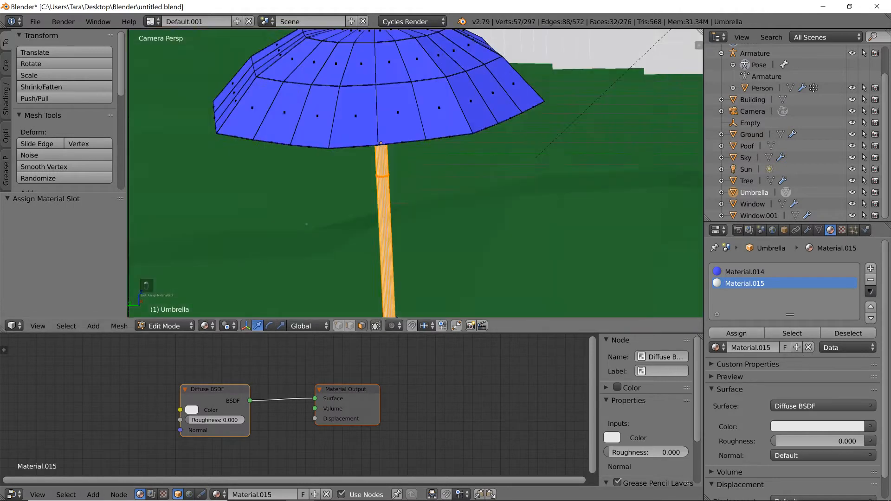
Leave the umbrella's mesh editing and set the pole material's diffuse color to medium grey
{"action": "scroll", "coordinate": [399, 200], "scroll_direction": "down", "scroll_amount": 5}
{"action": "key", "text": "Tab"}
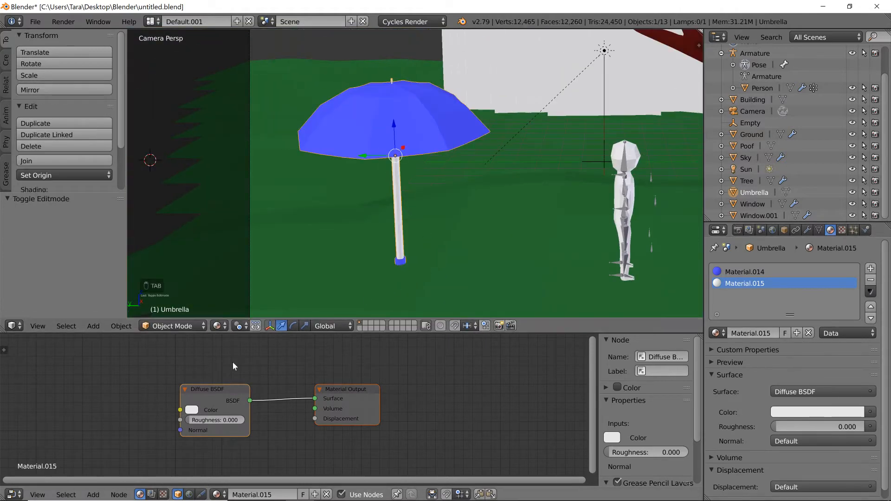
{"action": "left_click", "coordinate": [192, 411]}
{"action": "scroll", "coordinate": [230, 335], "scroll_direction": "down", "scroll_amount": 8}
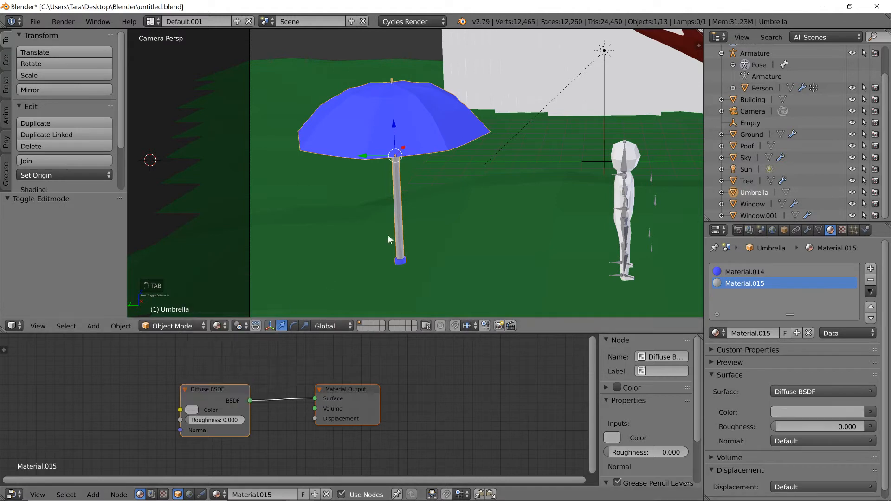
Reopen the umbrella's mesh and box-select all faces of the wider cap at the pole's lower end in wireframe display
{"action": "key", "text": "Tab"}
{"action": "scroll", "coordinate": [441, 242], "scroll_direction": "up", "scroll_amount": 6}
{"action": "key", "text": "z"}
{"action": "key", "text": "a"}
{"action": "key", "text": "b"}
{"action": "left_click_drag", "start_coordinate": [418, 238], "coordinate": [599, 118]}
{"action": "key", "text": "z"}
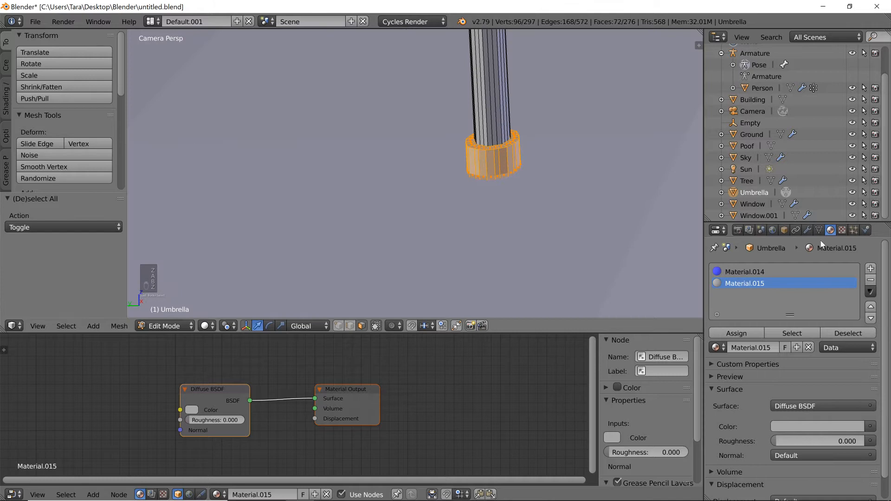
Add a third material slot to the umbrella with a new material and set its diffuse color to dark grey
{"action": "left_click", "coordinate": [870, 270]}
{"action": "left_click", "coordinate": [760, 349]}
{"action": "left_click_drag", "start_coordinate": [193, 410], "coordinate": [185, 420]}
{"action": "left_click", "coordinate": [184, 420]}
{"action": "scroll", "coordinate": [226, 304], "scroll_direction": "down", "scroll_amount": 10}
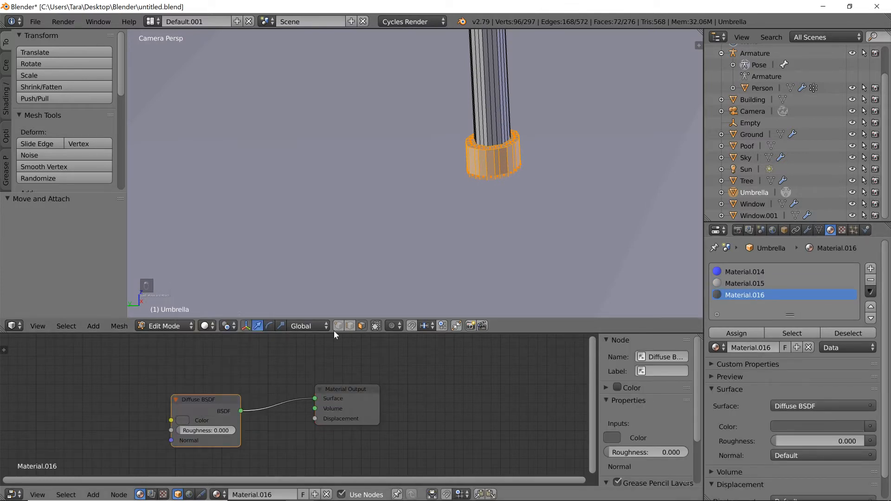
Assign the dark grey material to the selected cap faces in Material shading and leave mesh editing
{"action": "left_click", "coordinate": [202, 327]}
{"action": "left_click", "coordinate": [232, 260]}
{"action": "key", "text": "Tab"}
{"action": "key", "text": "Tab"}
{"action": "left_click", "coordinate": [733, 335]}
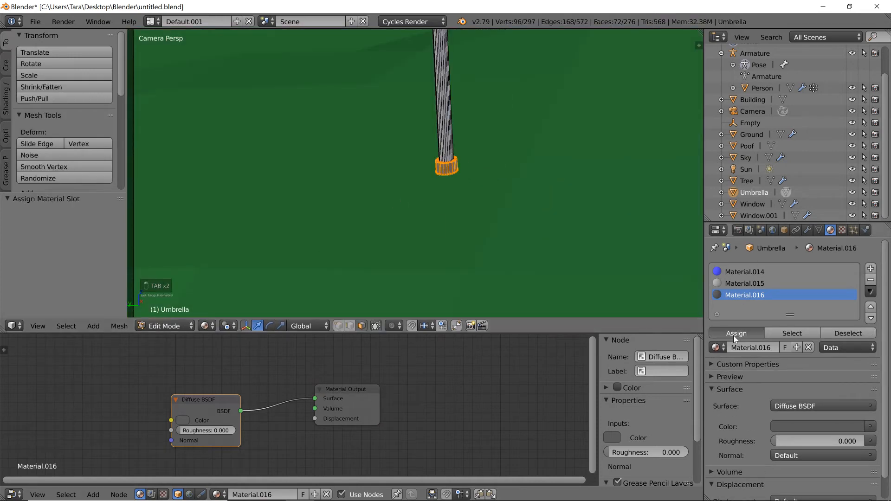
{"action": "key", "text": "Tab"}
Preview the scene through the camera in Rendered shading and return to Material shading
{"action": "scroll", "coordinate": [542, 196], "scroll_direction": "down", "scroll_amount": 12}
{"action": "mouse_move", "coordinate": [467, 156]}
{"action": "middle_mouse_down"}
{"action": "mouse_move", "coordinate": [466, 146]}
{"action": "mouse_move", "coordinate": [465, 158]}
{"action": "middle_mouse_up"}
{"action": "key", "text": "KP_0"}
{"action": "left_click", "coordinate": [217, 326]}
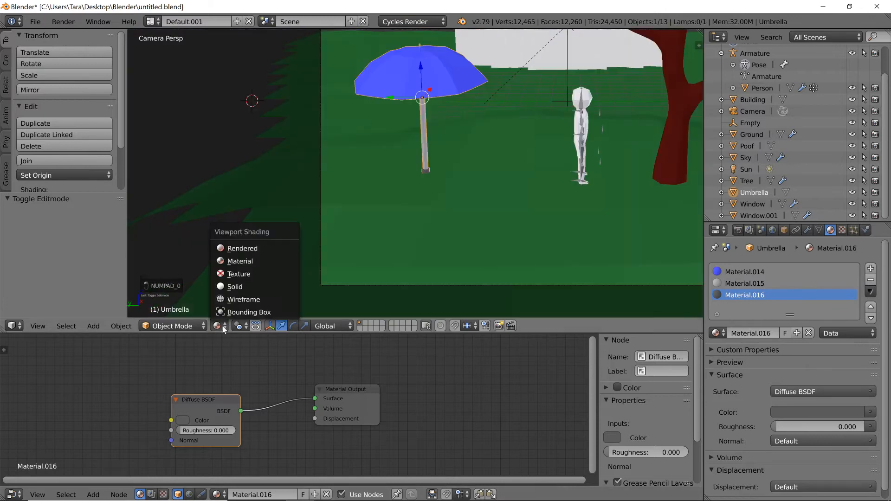
{"action": "left_click", "coordinate": [248, 248]}
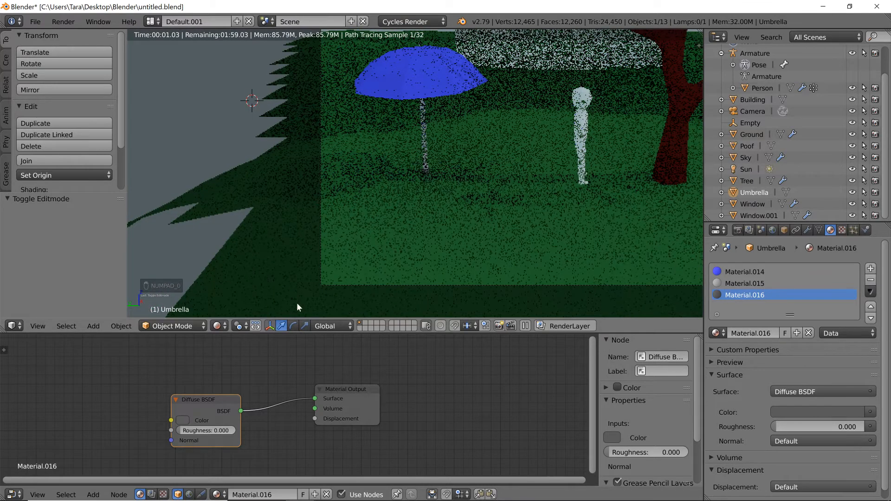
{"action": "left_click", "coordinate": [217, 326]}
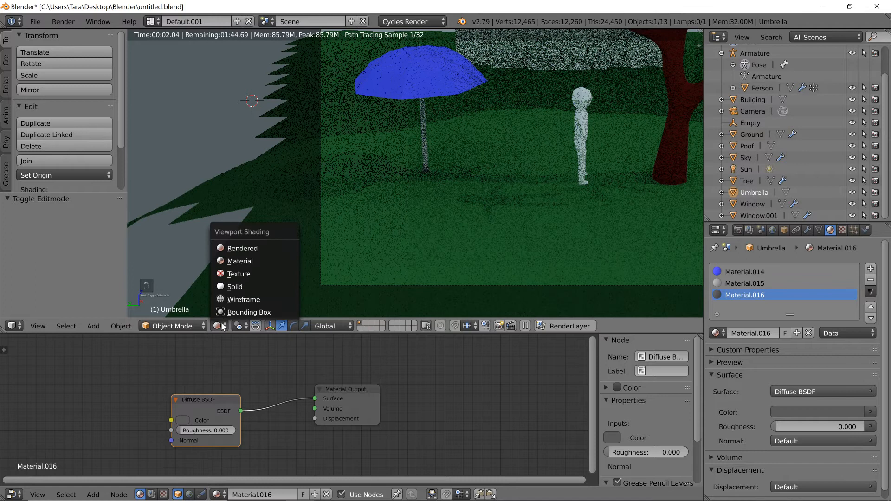
{"action": "left_click", "coordinate": [229, 261]}
Examine the building and the cloudy sky from different distances and angles, selecting each of them in turn
{"action": "scroll", "coordinate": [469, 127], "scroll_direction": "down", "scroll_amount": 2}
{"action": "middle_click_drag", "start_coordinate": [469, 127], "coordinate": [464, 143]}
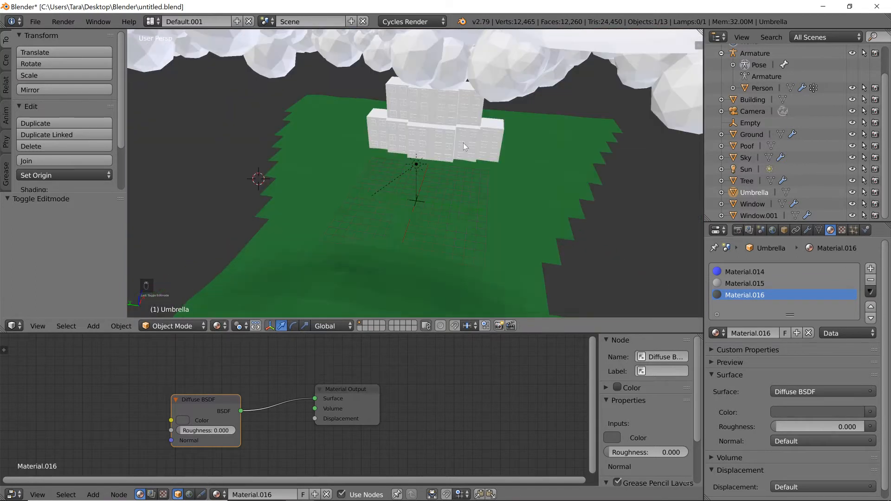
{"action": "scroll", "coordinate": [463, 143], "scroll_direction": "down", "scroll_amount": 1}
{"action": "scroll", "coordinate": [467, 138], "scroll_direction": "up", "scroll_amount": 8}
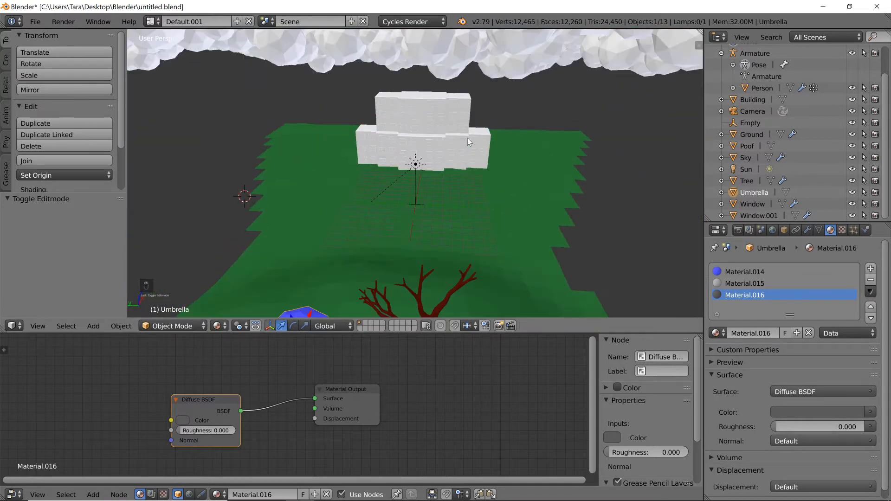
{"action": "right_click", "coordinate": [436, 111]}
{"action": "scroll", "coordinate": [436, 110], "scroll_direction": "down", "scroll_amount": 6}
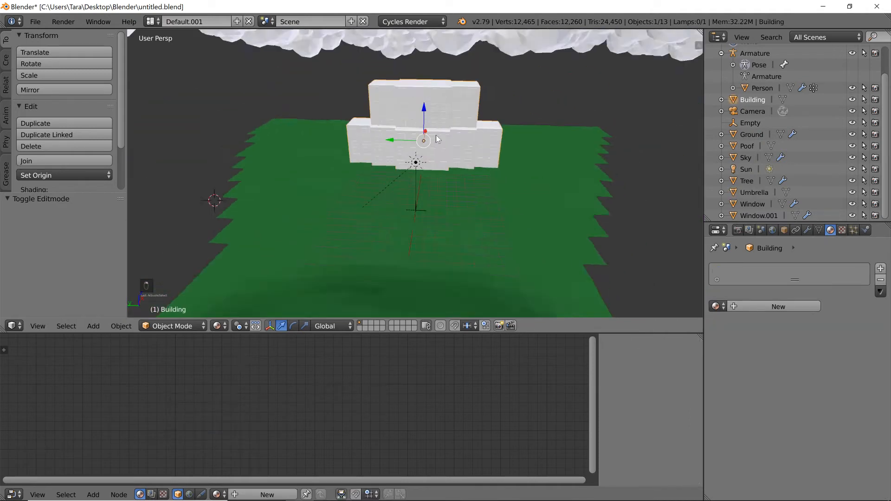
{"action": "scroll", "coordinate": [402, 212], "scroll_direction": "up", "scroll_amount": 4}
{"action": "scroll", "coordinate": [408, 212], "scroll_direction": "down", "scroll_amount": 3}
{"action": "middle_click_drag", "start_coordinate": [438, 161], "coordinate": [436, 178]}
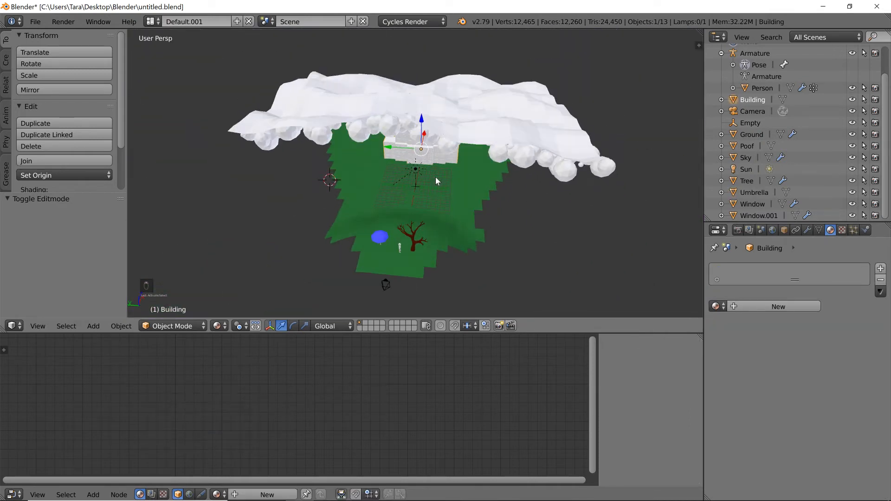
{"action": "right_click", "coordinate": [435, 85]}
{"action": "scroll", "coordinate": [553, 133], "scroll_direction": "up", "scroll_amount": 5}
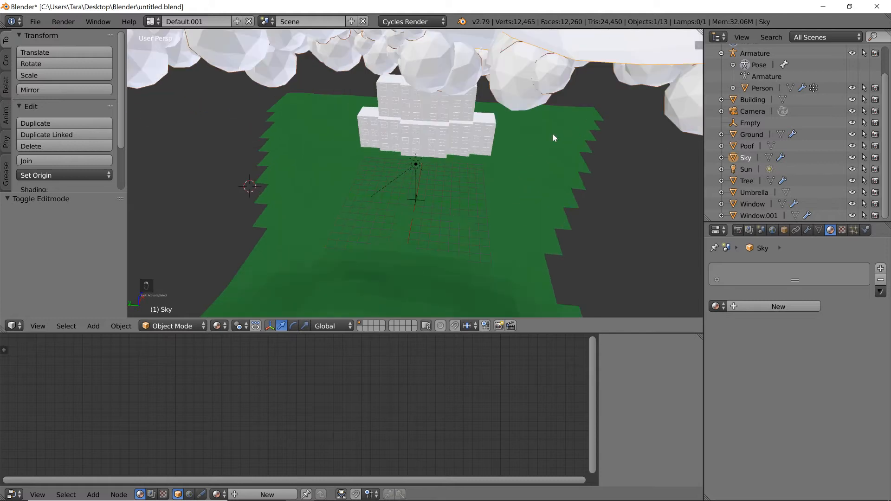
{"action": "scroll", "coordinate": [544, 87], "scroll_direction": "down", "scroll_amount": 4}
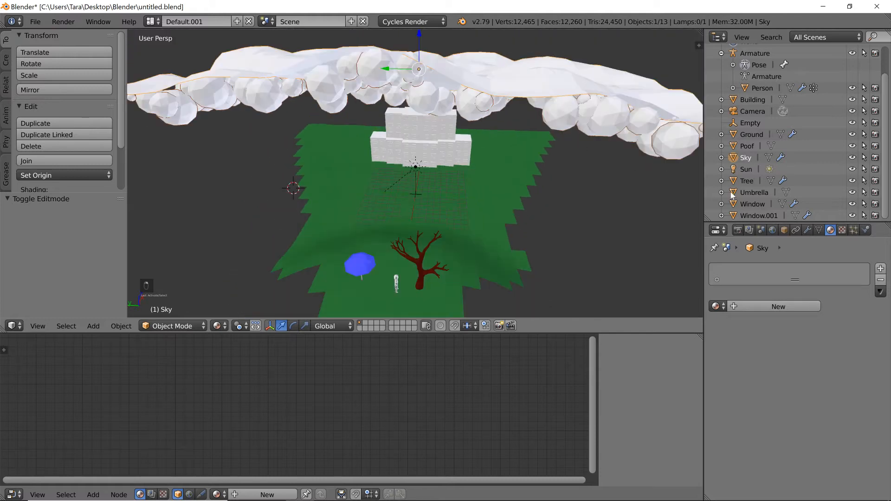
Give the Poof object a new material with a light grey diffuse color
{"action": "left_click", "coordinate": [745, 145]}
{"action": "left_click", "coordinate": [747, 306]}
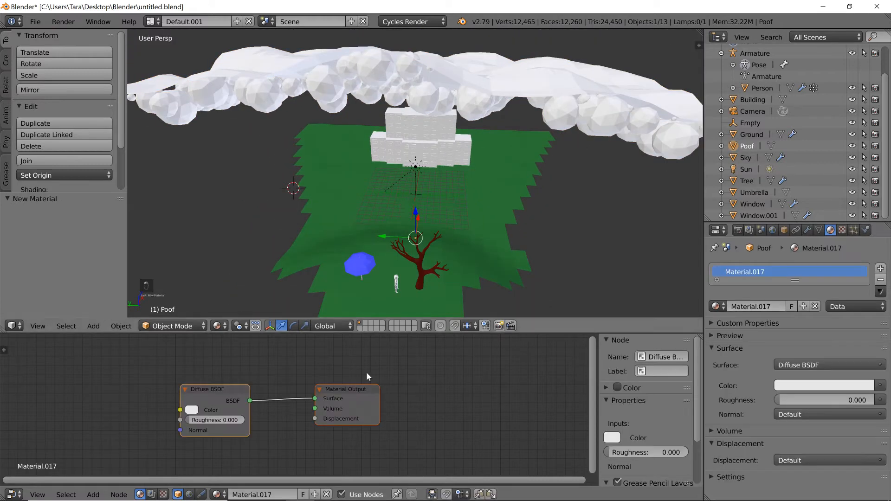
{"action": "left_click", "coordinate": [190, 410]}
Add a new material to the Sky object and delete its Diffuse BSDF node
{"action": "middle_click_drag", "start_coordinate": [475, 66], "coordinate": [461, 132]}
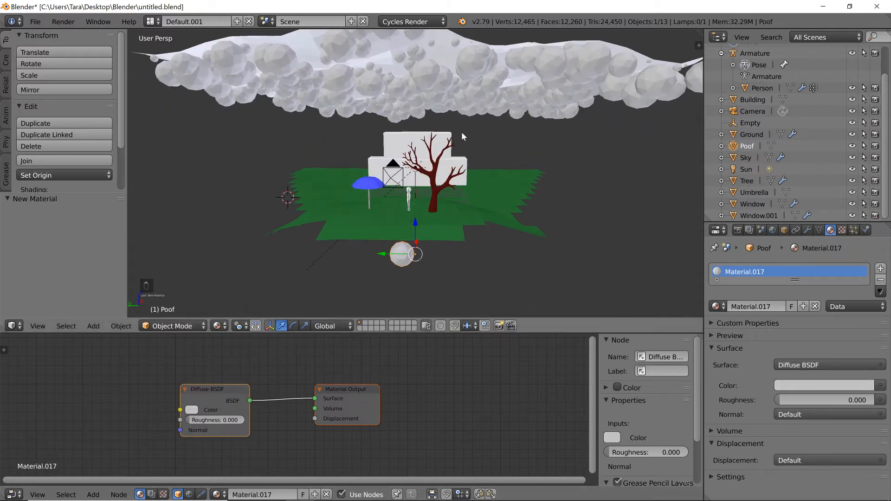
{"action": "right_click", "coordinate": [447, 55]}
{"action": "left_click", "coordinate": [745, 304]}
{"action": "left_click", "coordinate": [226, 395]}
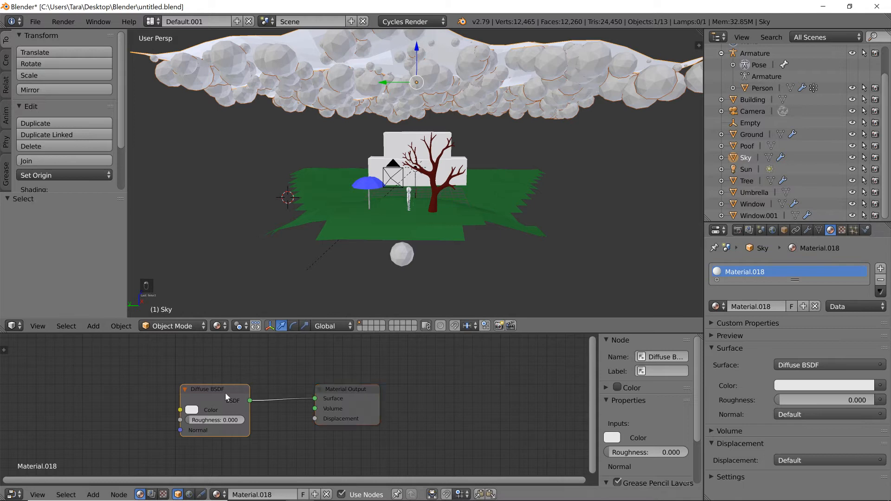
{"action": "key", "text": "Delete"}
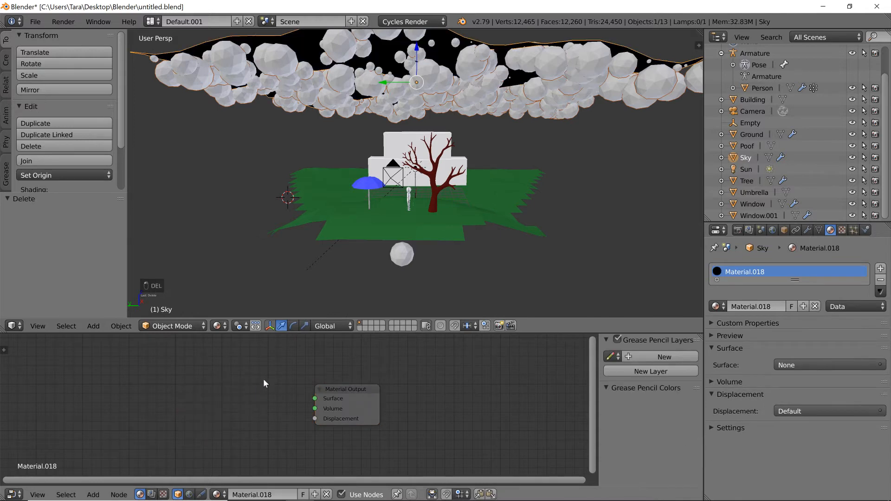
Add a Transparent BSDF node to the sky material and connect it to the Material Output's Surface
{"action": "key", "text": "shift+a"}
{"action": "left_click", "coordinate": [224, 357]}
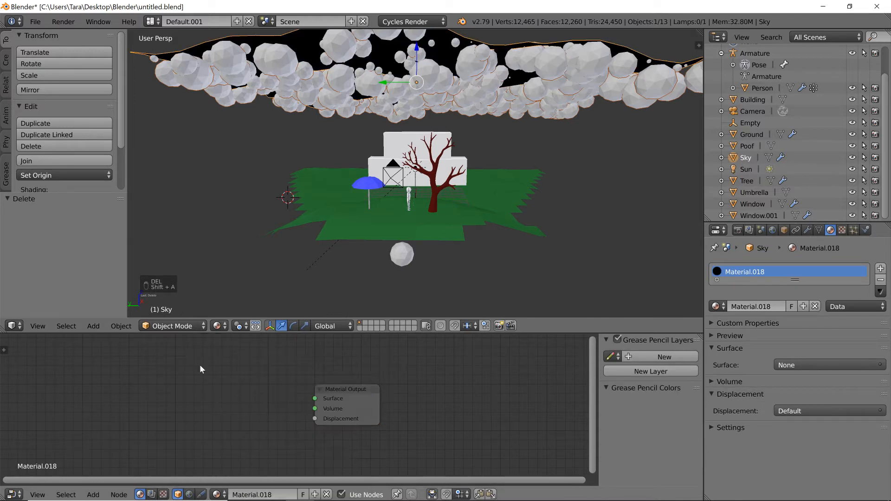
{"action": "key", "text": "shift+a"}
{"action": "mouse_move", "coordinate": [193, 402]}
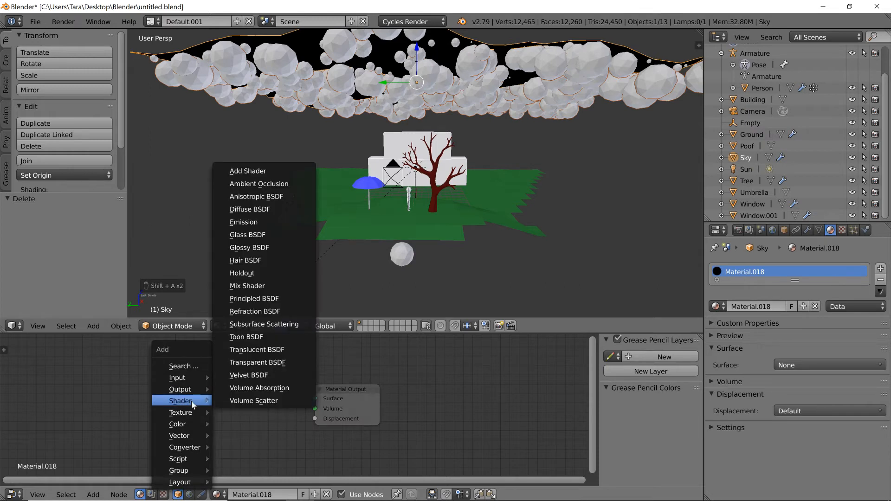
{"action": "left_click", "coordinate": [258, 363]}
{"action": "left_click", "coordinate": [233, 403]}
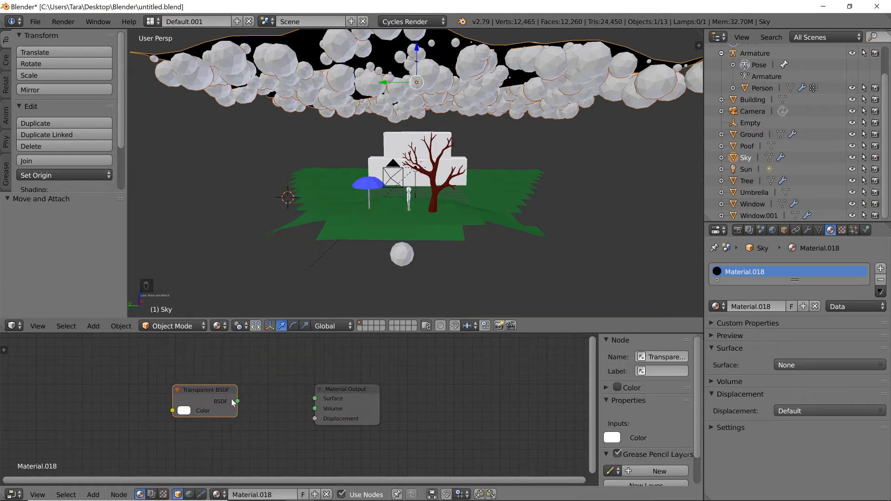
{"action": "left_click_drag", "start_coordinate": [238, 401], "coordinate": [315, 398]}
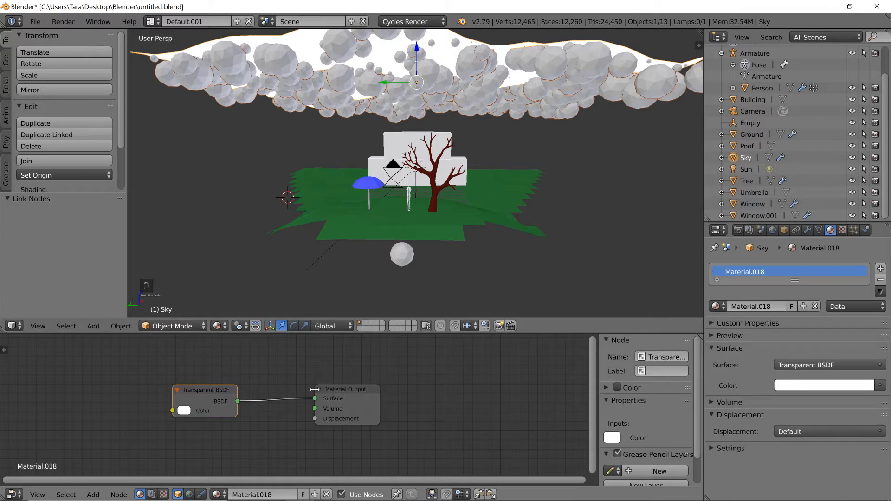
Compare the rendered camera view with the Transparent BSDF disconnected from and reconnected to the Material Output's Surface
{"action": "key", "text": "KP_0"}
{"action": "key", "text": "KP_0"}
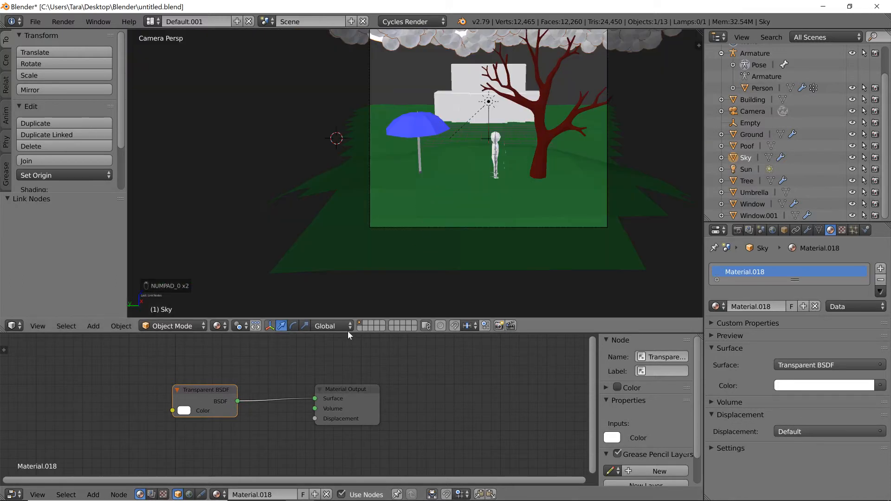
{"action": "left_click_drag", "start_coordinate": [316, 399], "coordinate": [301, 382]}
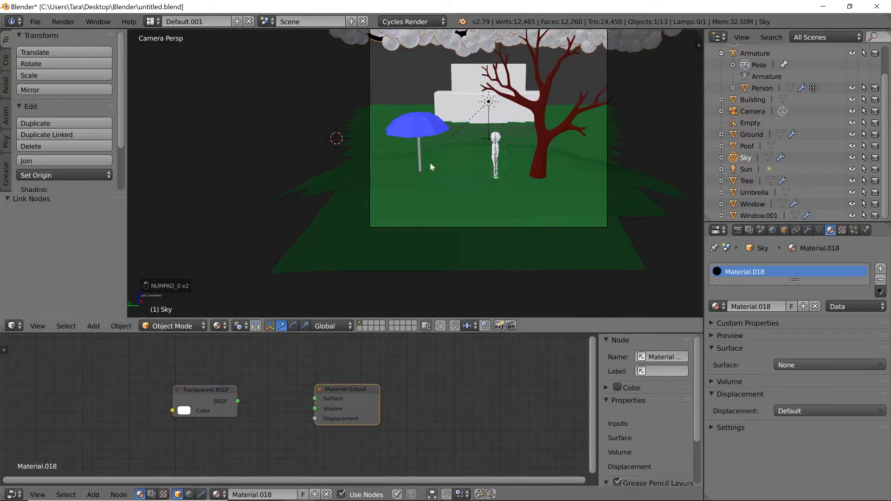
{"action": "scroll", "coordinate": [417, 172], "scroll_direction": "down", "scroll_amount": 3}
{"action": "left_click", "coordinate": [221, 326]}
{"action": "left_click", "coordinate": [242, 248]}
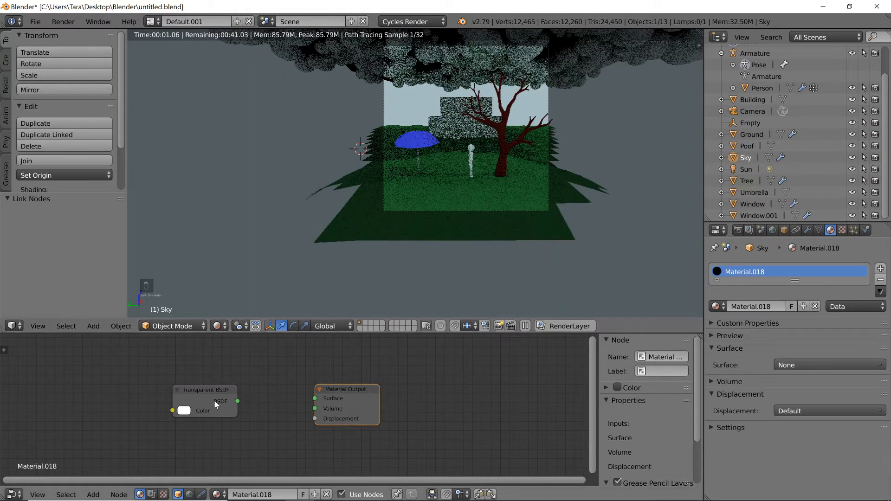
{"action": "left_click_drag", "start_coordinate": [237, 402], "coordinate": [317, 399]}
{"action": "scroll", "coordinate": [506, 77], "scroll_direction": "down", "scroll_amount": 1}
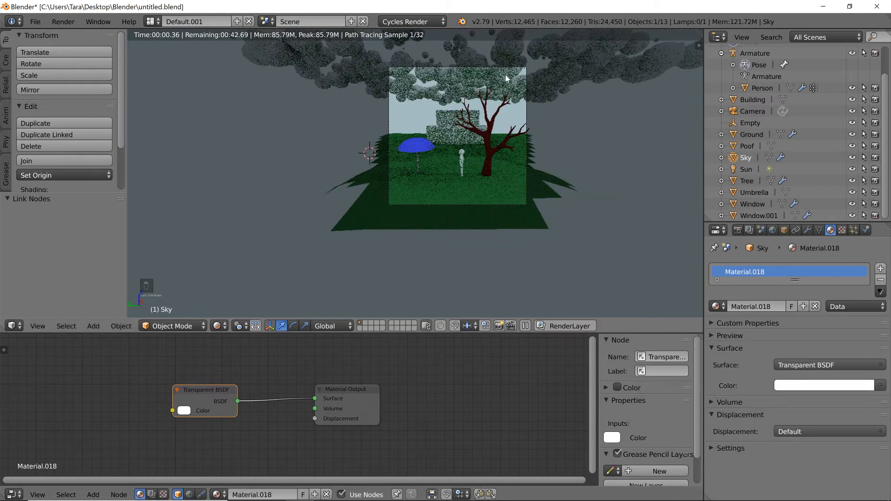
Check the rendered camera view, return the viewport to Material shading and save the file
{"action": "scroll", "coordinate": [512, 102], "scroll_direction": "up", "scroll_amount": 3}
{"action": "middle_click_drag", "start_coordinate": [583, 96], "coordinate": [557, 126], "text": "shift"}
{"action": "left_click", "coordinate": [218, 326]}
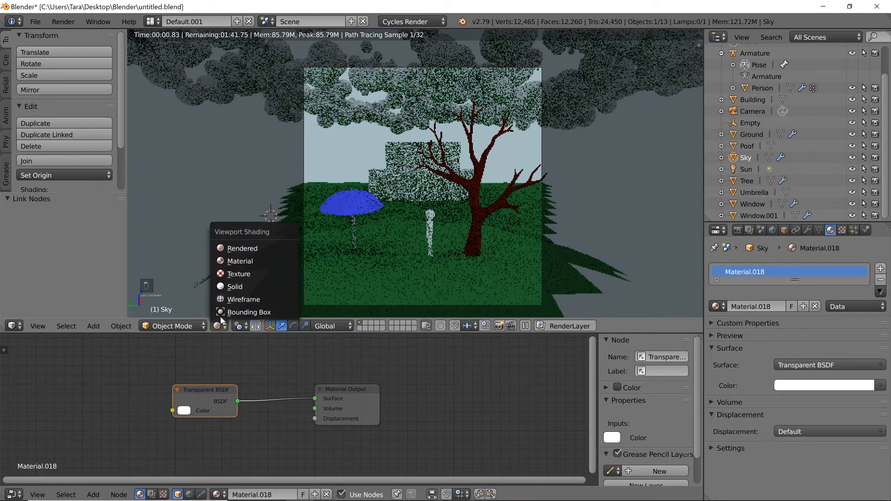
{"action": "left_click", "coordinate": [246, 261]}
{"action": "key", "text": "ctrl+s"}
Select the building behind the tree and add a new material to it
{"action": "mouse_move", "coordinate": [460, 130]}
{"action": "middle_mouse_down"}
{"action": "mouse_move", "coordinate": [503, 214]}
{"action": "mouse_move", "coordinate": [497, 207]}
{"action": "middle_mouse_up"}
{"action": "scroll", "coordinate": [502, 213], "scroll_direction": "down", "scroll_amount": 2}
{"action": "right_click", "coordinate": [450, 142]}
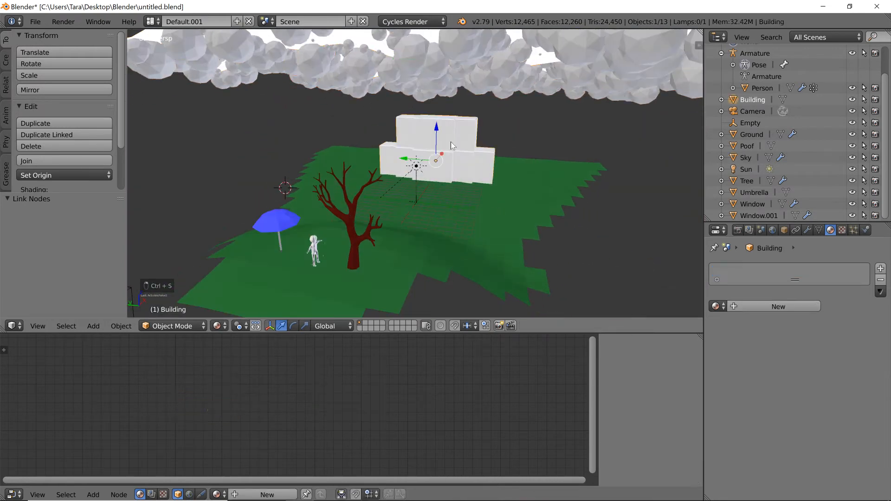
{"action": "scroll", "coordinate": [450, 141], "scroll_direction": "up", "scroll_amount": 8}
{"action": "middle_click_drag", "start_coordinate": [510, 137], "coordinate": [390, 274]}
{"action": "scroll", "coordinate": [533, 115], "scroll_direction": "down", "scroll_amount": 4}
{"action": "scroll", "coordinate": [390, 274], "scroll_direction": "down", "scroll_amount": 4}
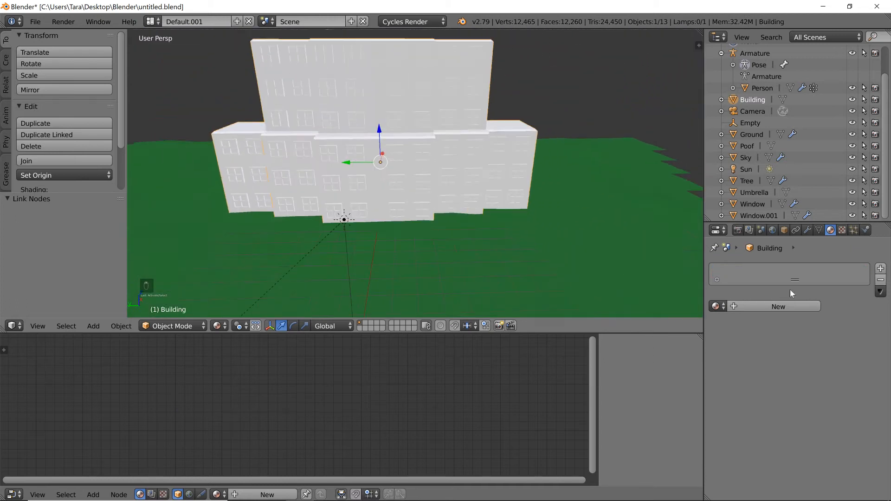
{"action": "left_click", "coordinate": [773, 309]}
Set the diffuse color of the building's material to medium grey
{"action": "right_click", "coordinate": [219, 388]}
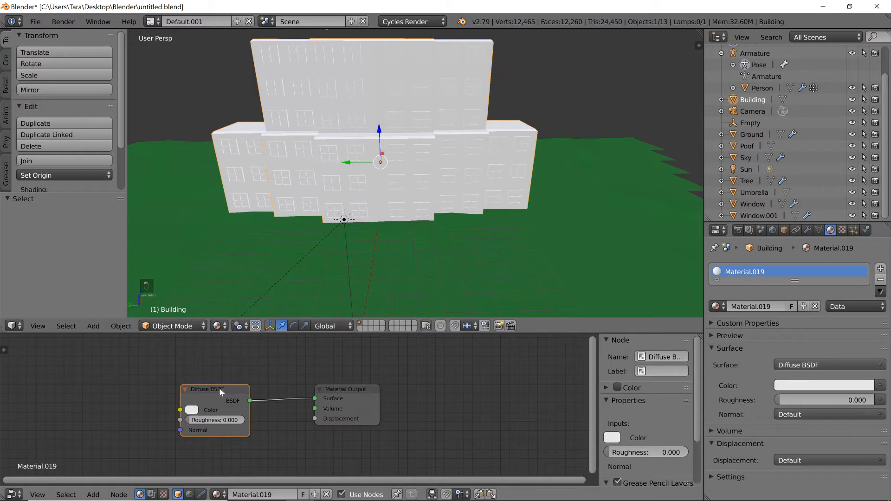
{"action": "left_click", "coordinate": [194, 409]}
{"action": "scroll", "coordinate": [213, 367], "scroll_direction": "down", "scroll_amount": 4}
{"action": "scroll", "coordinate": [396, 237], "scroll_direction": "down", "scroll_amount": 6}
Select the Window object that covers the building's outer and upper windows and open its mesh for editing
{"action": "mouse_move", "coordinate": [396, 237]}
{"action": "middle_mouse_down"}
{"action": "mouse_move", "coordinate": [406, 216]}
{"action": "mouse_move", "coordinate": [402, 224]}
{"action": "middle_mouse_up"}
{"action": "scroll", "coordinate": [402, 224], "scroll_direction": "up", "scroll_amount": 6}
{"action": "right_click", "coordinate": [430, 195]}
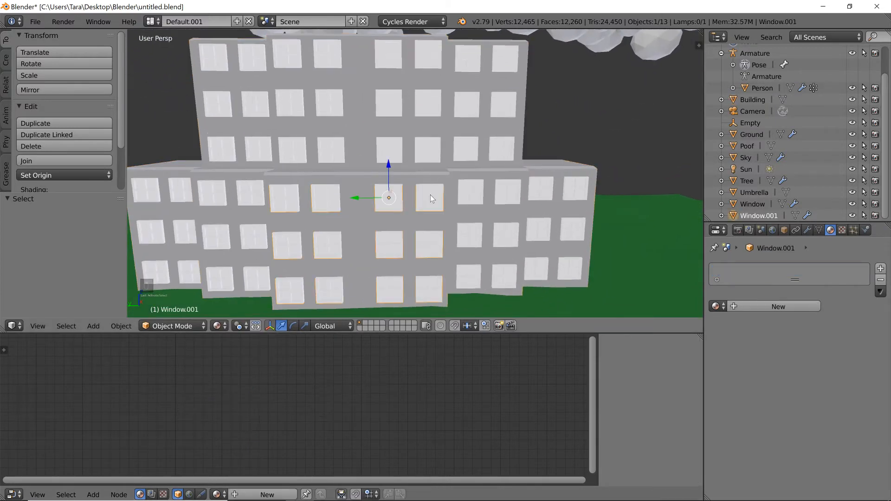
{"action": "right_click", "coordinate": [484, 185]}
{"action": "right_click", "coordinate": [472, 189]}
{"action": "right_click", "coordinate": [472, 189]}
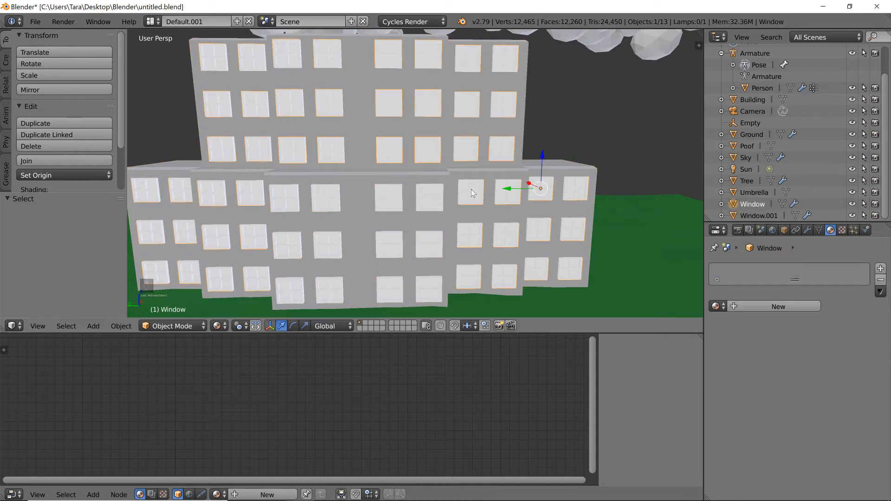
{"action": "key", "text": "Tab"}
{"action": "scroll", "coordinate": [472, 189], "scroll_direction": "down", "scroll_amount": 1}
{"action": "scroll", "coordinate": [365, 222], "scroll_direction": "up", "scroll_amount": 1}
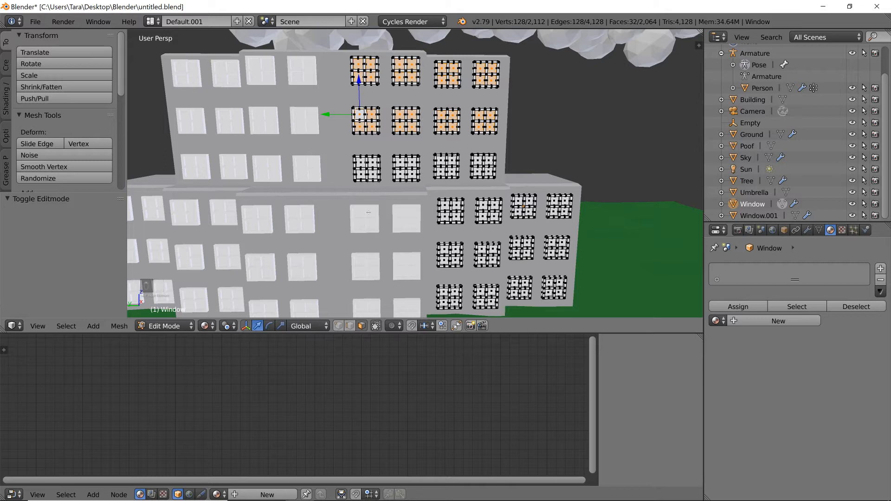
Add the glass panes of the upper block's third-row windows to the face selection
{"action": "right_click", "coordinate": [366, 165], "text": "shift"}
{"action": "right_click", "coordinate": [372, 163], "text": "shift"}
{"action": "right_click", "coordinate": [370, 174], "text": "shift"}
{"action": "right_click", "coordinate": [362, 176], "text": "shift"}
{"action": "right_click", "coordinate": [399, 164], "text": "shift"}
{"action": "right_click", "coordinate": [411, 165], "text": "shift"}
{"action": "right_click", "coordinate": [405, 176], "text": "shift"}
{"action": "right_click", "coordinate": [442, 162], "text": "shift"}
{"action": "right_click", "coordinate": [440, 173], "text": "shift"}
{"action": "right_click", "coordinate": [453, 174], "text": "shift"}
{"action": "right_click", "coordinate": [454, 163], "text": "shift"}
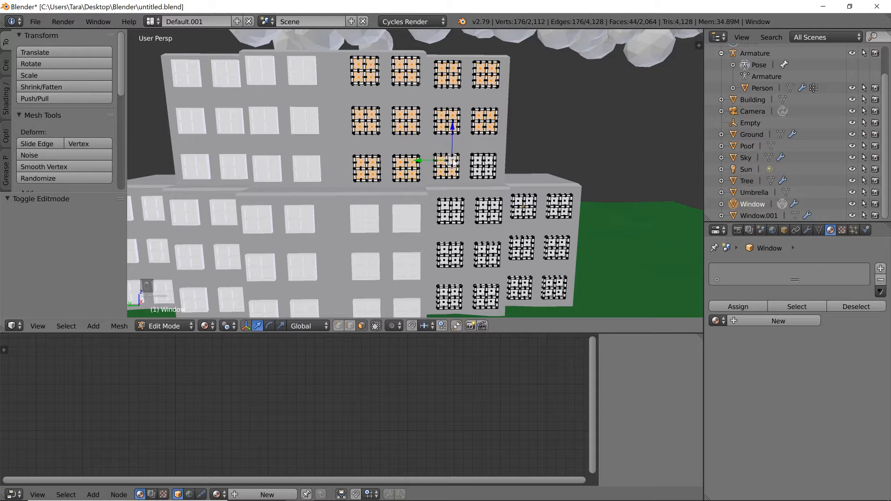
{"action": "scroll", "coordinate": [471, 179], "scroll_direction": "up", "scroll_amount": 2}
{"action": "middle_click_drag", "start_coordinate": [522, 173], "coordinate": [498, 167]}
{"action": "right_click", "coordinate": [534, 149], "text": "shift"}
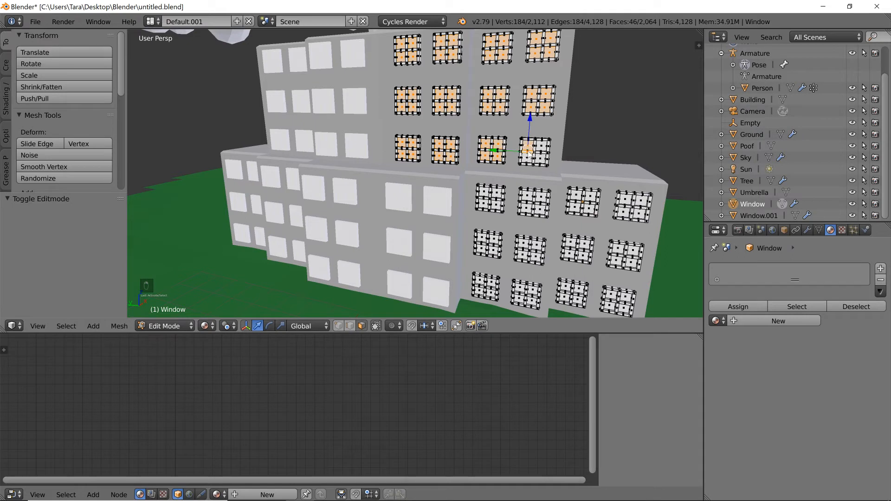
Leave the Window mesh, open the Window.001 object in the lower middle of the building for editing, and select its whole mesh
{"action": "key", "text": "Tab"}
{"action": "key", "text": "Tab"}
{"action": "key", "text": "Tab"}
{"action": "right_click", "coordinate": [439, 204]}
{"action": "key", "text": "Tab"}
{"action": "scroll", "coordinate": [422, 246], "scroll_direction": "down", "scroll_amount": 2}
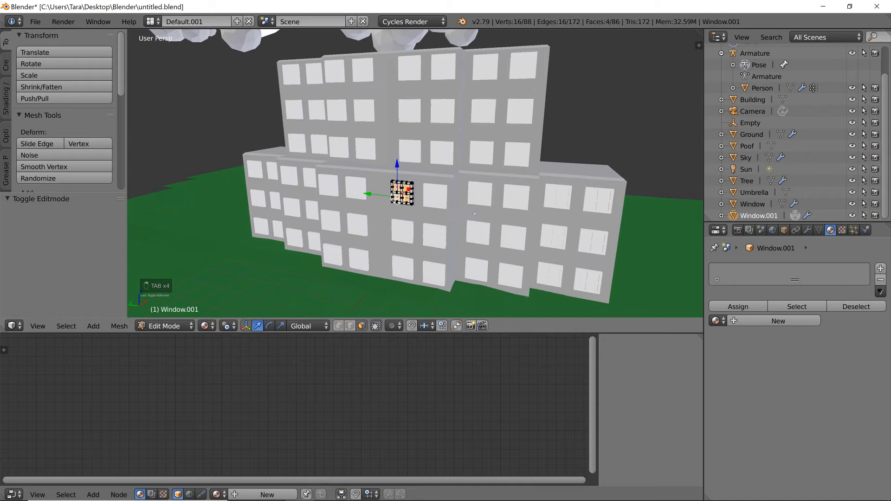
{"action": "scroll", "coordinate": [421, 246], "scroll_direction": "up", "scroll_amount": 4}
{"action": "key", "text": "a"}
{"action": "key", "text": "a"}
{"action": "key", "text": "a"}
{"action": "key", "text": "a"}
{"action": "key", "text": "a"}
{"action": "key", "text": "a"}
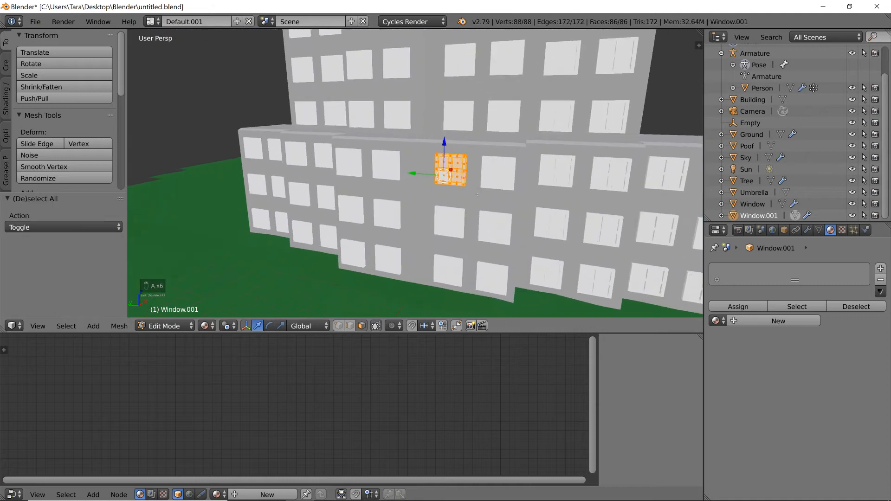
Add a new material to the Window.001 object and set its diffuse color to light blue-grey
{"action": "left_click", "coordinate": [781, 321]}
{"action": "left_click", "coordinate": [192, 411]}
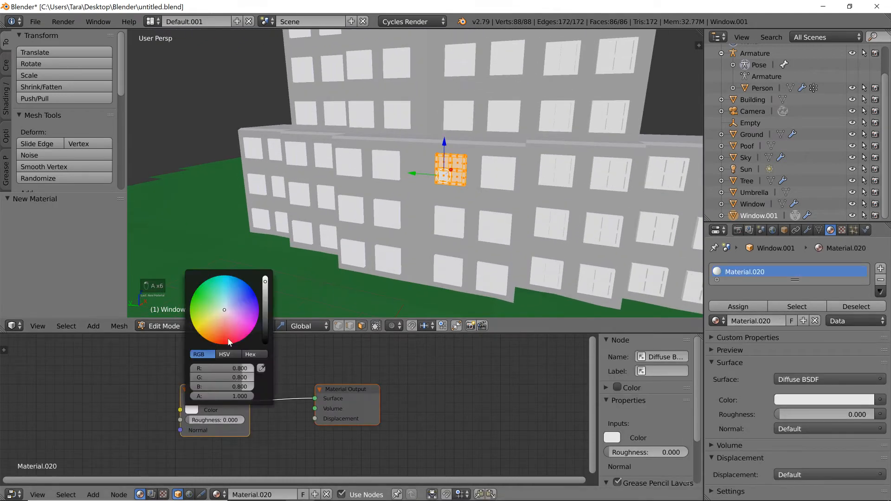
{"action": "left_click", "coordinate": [225, 322]}
{"action": "left_click_drag", "start_coordinate": [225, 323], "coordinate": [224, 308]}
{"action": "scroll", "coordinate": [226, 318], "scroll_direction": "down", "scroll_amount": 2}
{"action": "scroll", "coordinate": [226, 318], "scroll_direction": "up", "scroll_amount": 3}
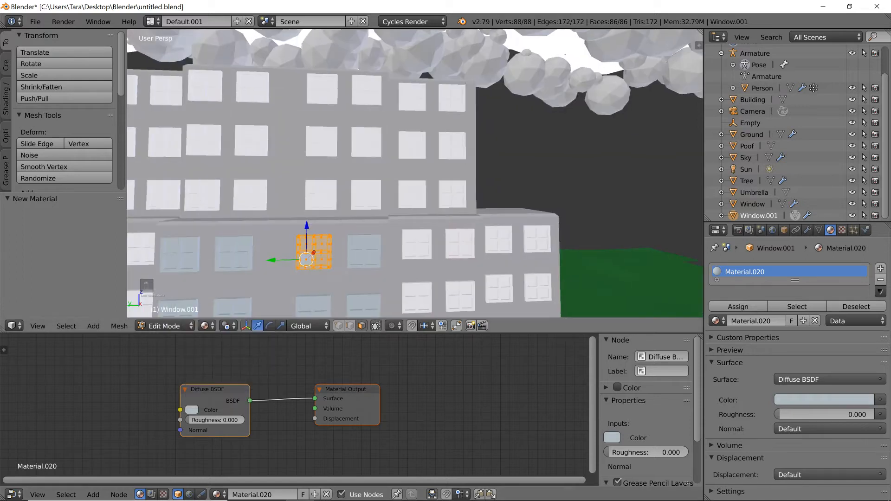
Select only the four glass pane faces of the Window.001 mesh
{"action": "key", "text": "Tab"}
{"action": "middle_click_drag", "start_coordinate": [347, 267], "coordinate": [531, 199], "text": "shift"}
{"action": "key", "text": "Tab"}
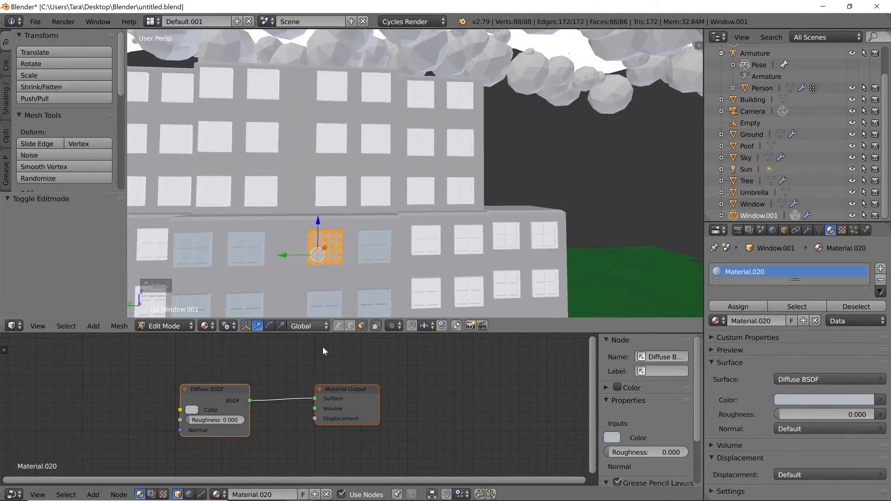
{"action": "right_click", "coordinate": [332, 254]}
{"action": "right_click", "coordinate": [333, 240], "text": "shift"}
{"action": "right_click", "coordinate": [318, 240], "text": "shift"}
{"action": "right_click", "coordinate": [318, 254], "text": "shift"}
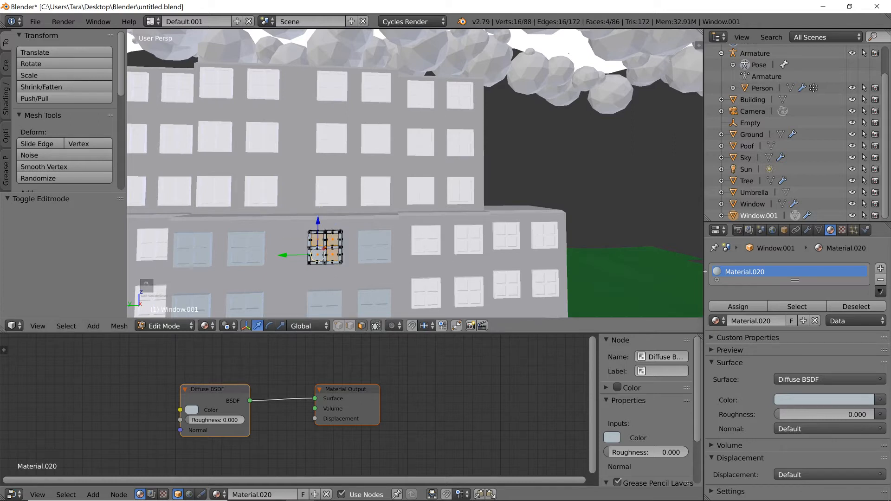
Add a second material slot with a new material and assign it to the selected glass panes
{"action": "left_click", "coordinate": [880, 268]}
{"action": "left_click", "coordinate": [880, 268]}
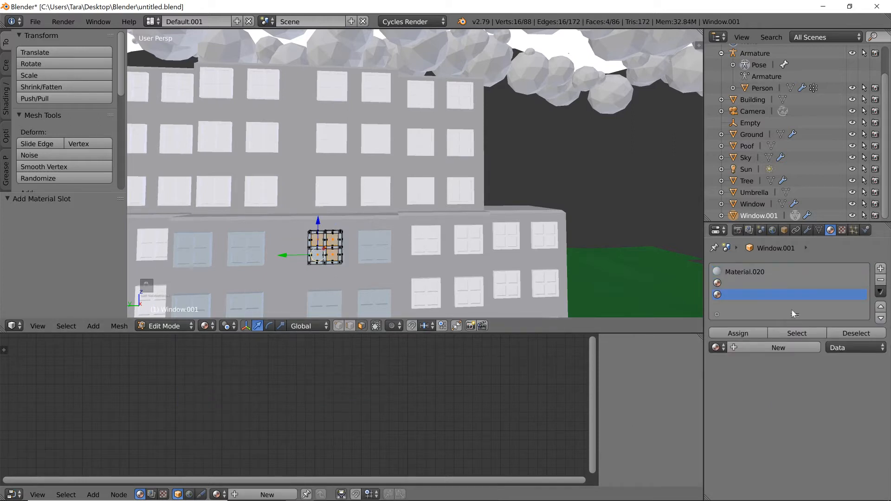
{"action": "left_click", "coordinate": [880, 279]}
{"action": "left_click", "coordinate": [764, 348]}
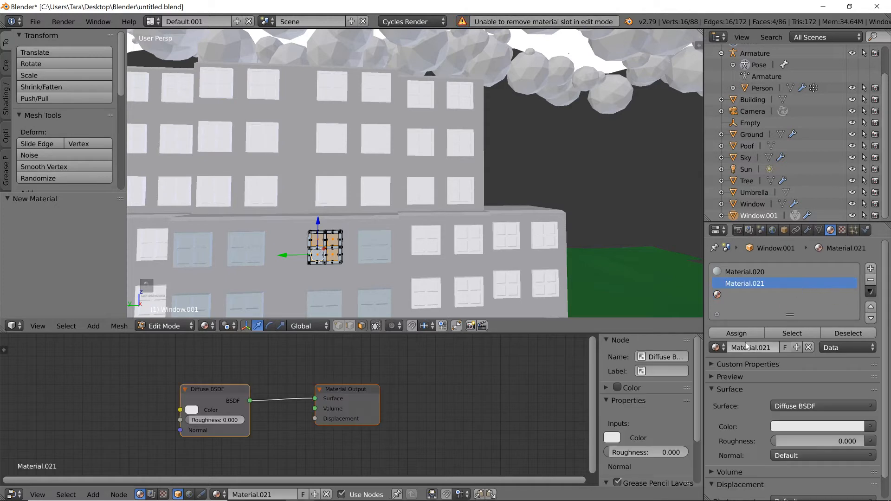
{"action": "left_click", "coordinate": [222, 391]}
{"action": "left_click", "coordinate": [734, 335]}
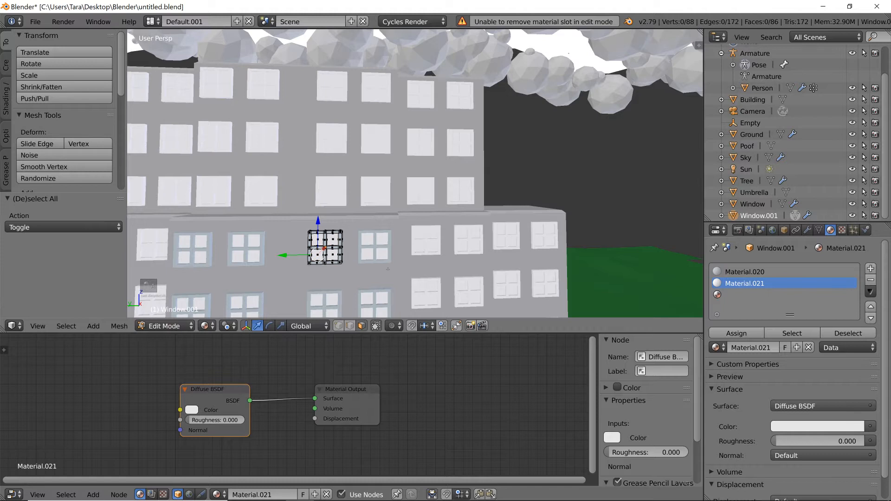
Replace the pane material's Diffuse BSDF with an Emission shader connected to the Material Output's Surface
{"action": "key", "text": "Tab"}
{"action": "key", "text": "Delete"}
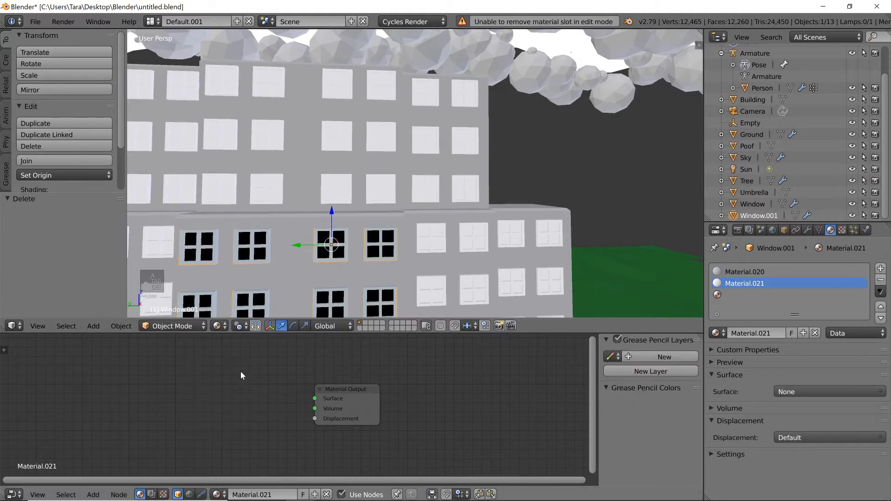
{"action": "key", "text": "shift+a"}
{"action": "left_click", "coordinate": [232, 324]}
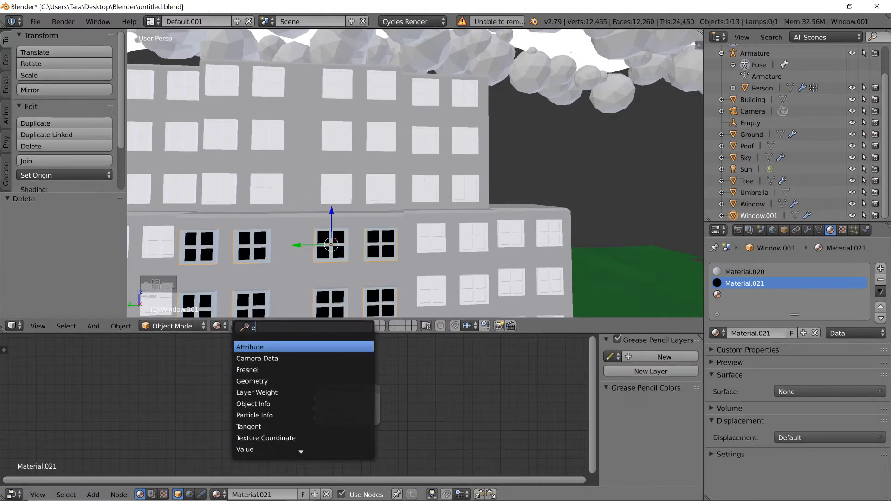
{"action": "type", "text": "emis"}
{"action": "key", "text": "Return"}
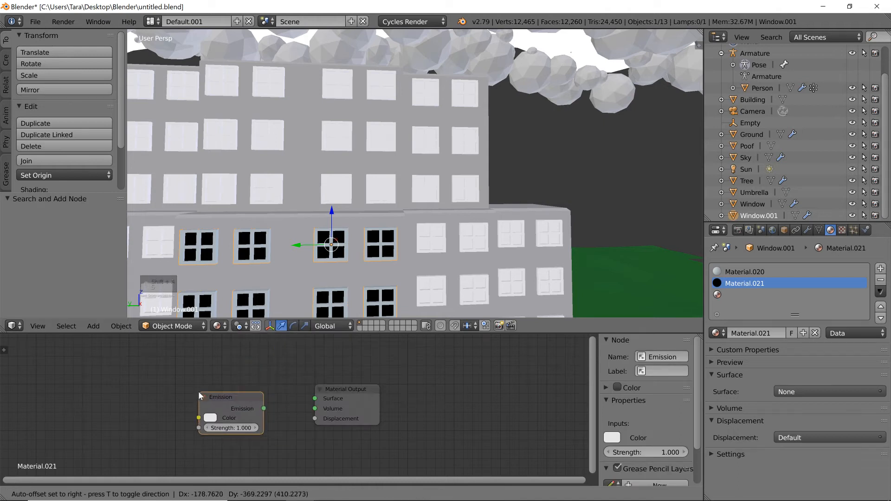
{"action": "left_click", "coordinate": [199, 391]}
{"action": "left_click_drag", "start_coordinate": [264, 409], "coordinate": [315, 399]}
Set the panes' emission color to yellow and switch the viewport to Rendered shading
{"action": "left_click", "coordinate": [210, 417]}
{"action": "scroll", "coordinate": [232, 342], "scroll_direction": "down", "scroll_amount": 1}
{"action": "left_click_drag", "start_coordinate": [229, 335], "coordinate": [226, 330]}
{"action": "left_click", "coordinate": [217, 326]}
{"action": "left_click", "coordinate": [256, 248]}
{"action": "scroll", "coordinate": [417, 248], "scroll_direction": "down", "scroll_amount": 3}
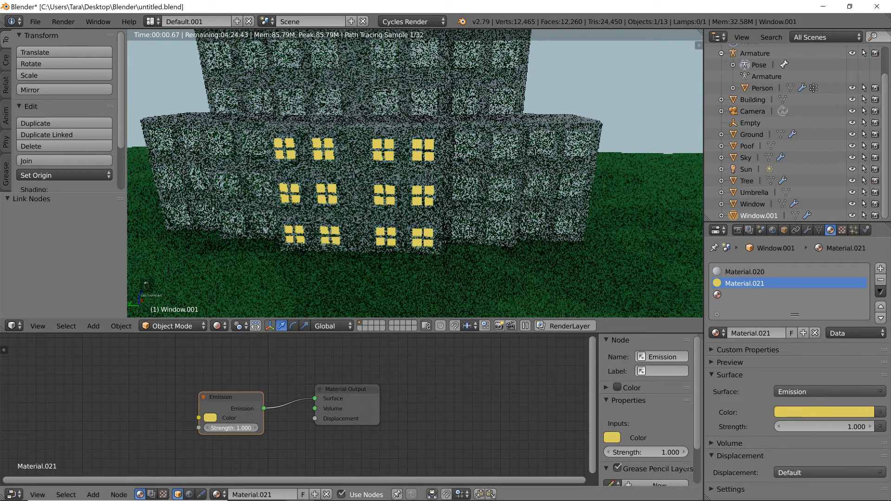
Try emission strengths of 20 and 15 for the window panes and settle on 10
{"action": "left_click", "coordinate": [230, 427]}
{"action": "type", "text": "20"}
{"action": "key", "text": "Return"}
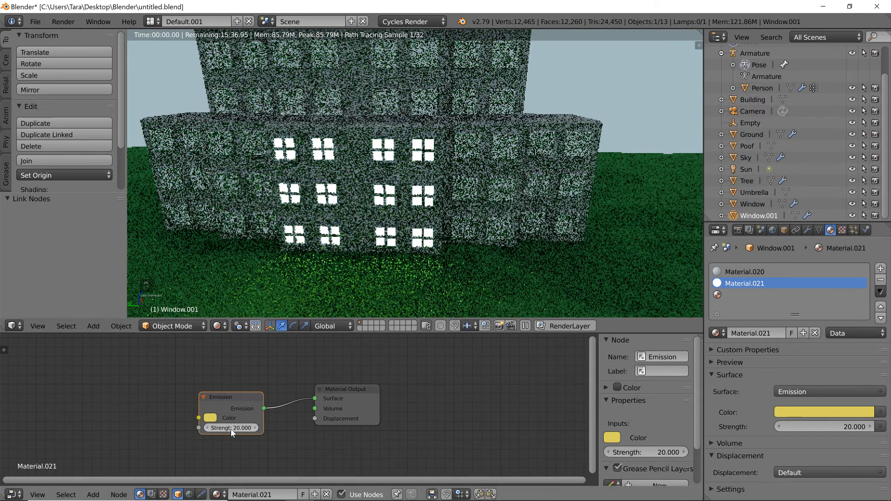
{"action": "left_click", "coordinate": [210, 418]}
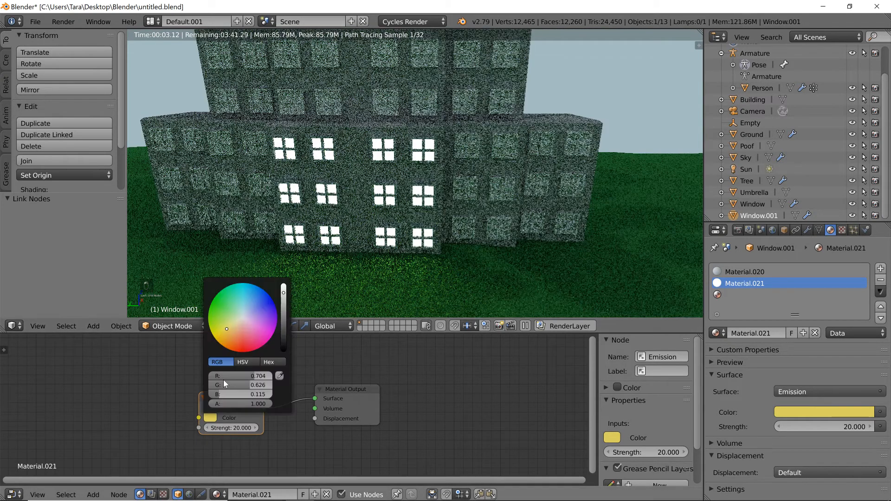
{"action": "left_click", "coordinate": [216, 428]}
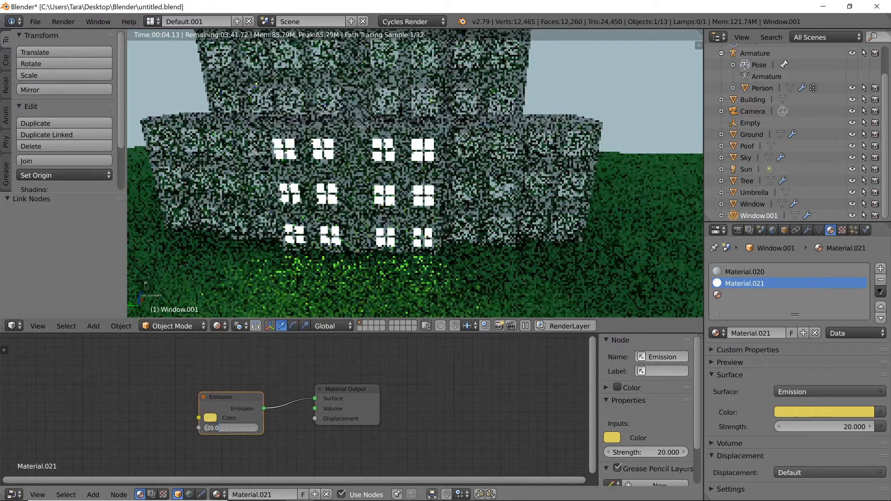
{"action": "type", "text": "15"}
{"action": "key", "text": "Return"}
{"action": "left_click", "coordinate": [231, 430]}
{"action": "type", "text": "10"}
{"action": "key", "text": "Return"}
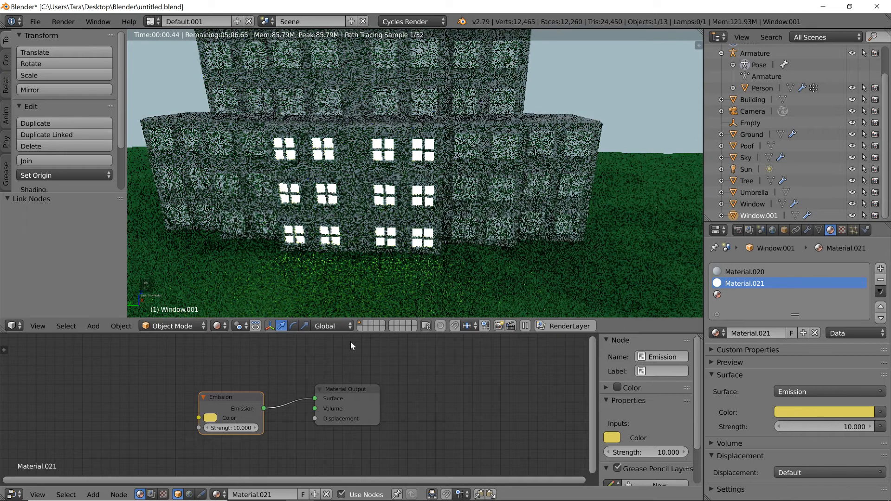
Darken the panes' emission color to a deep yellow
{"action": "left_click", "coordinate": [210, 416]}
{"action": "scroll", "coordinate": [237, 319], "scroll_direction": "down", "scroll_amount": 3}
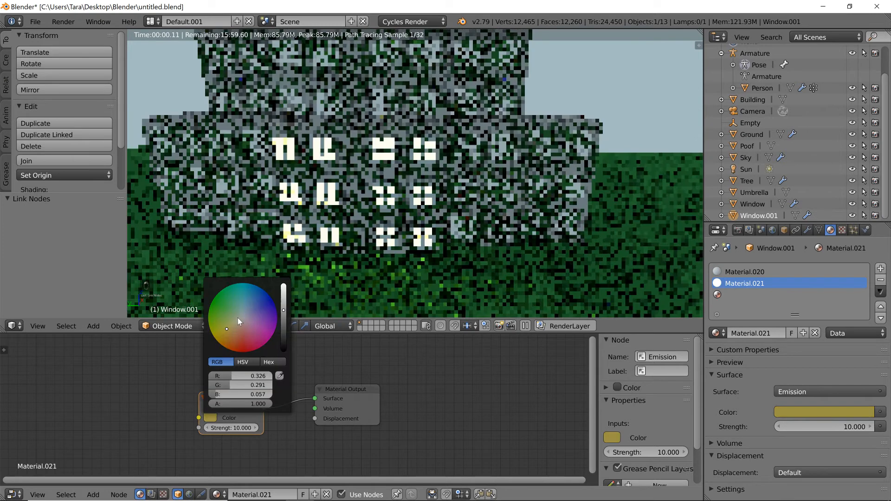
{"action": "scroll", "coordinate": [236, 320], "scroll_direction": "down", "scroll_amount": 2}
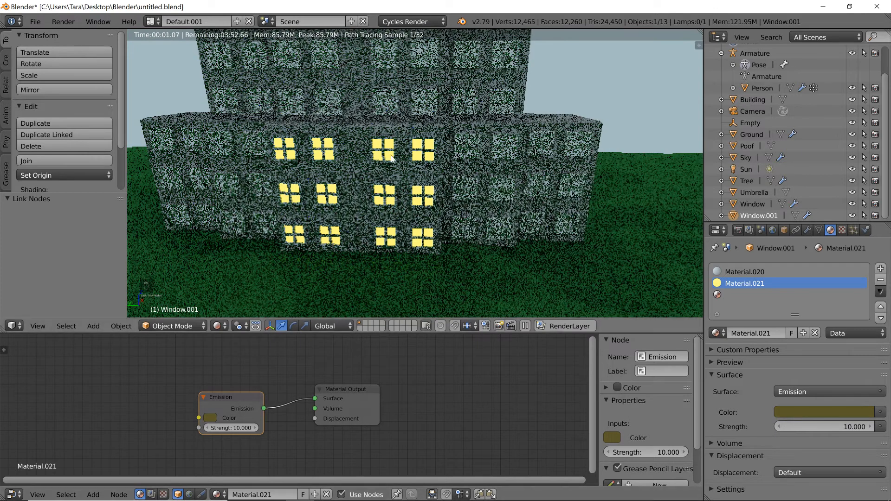
Set the window frame material's diffuse color to dark reddish brown and return the viewport to Material shading
{"action": "left_click", "coordinate": [743, 272]}
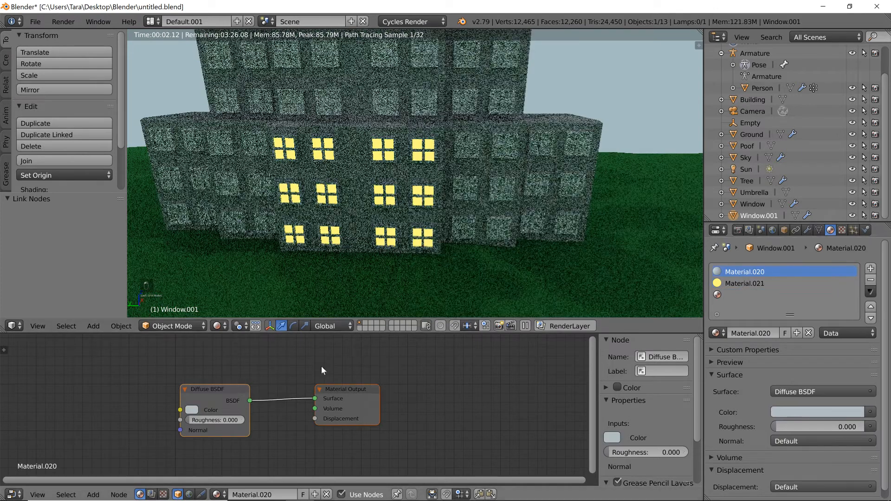
{"action": "left_click", "coordinate": [192, 410]}
{"action": "left_click", "coordinate": [265, 300]}
{"action": "left_click_drag", "start_coordinate": [216, 334], "coordinate": [225, 336]}
{"action": "mouse_move", "coordinate": [265, 300]}
{"action": "left_mouse_down"}
{"action": "mouse_move", "coordinate": [265, 291]}
{"action": "mouse_move", "coordinate": [265, 316]}
{"action": "mouse_move", "coordinate": [221, 327]}
{"action": "mouse_move", "coordinate": [226, 320]}
{"action": "left_mouse_up"}
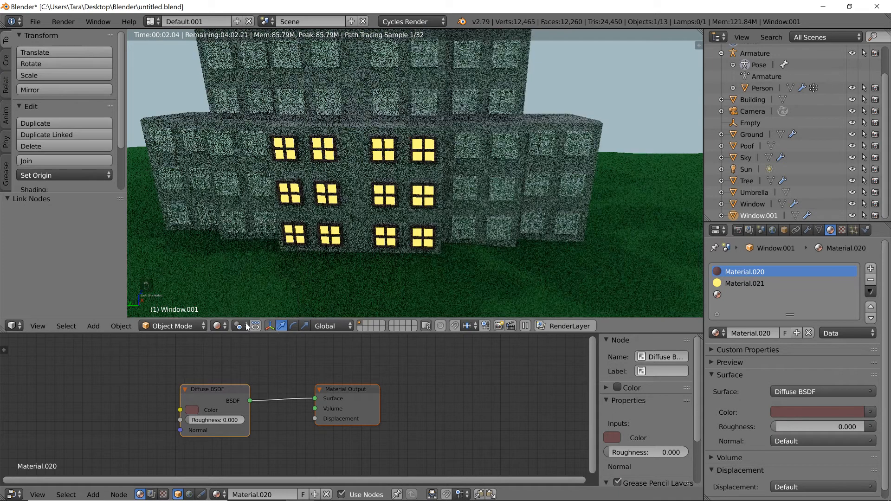
{"action": "left_click", "coordinate": [217, 326]}
{"action": "left_click", "coordinate": [235, 258]}
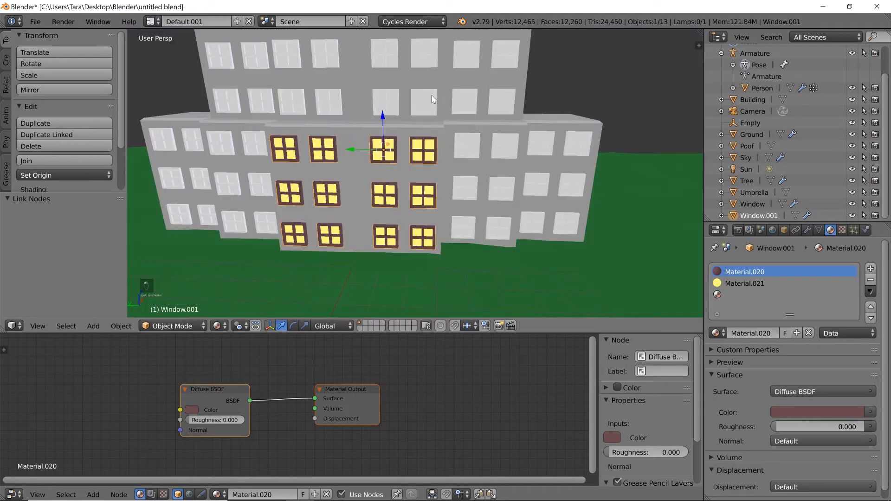
Select the Window object covering the upper and outer windows, open it for editing and select its whole mesh
{"action": "right_click", "coordinate": [386, 56]}
{"action": "key", "text": "Tab"}
{"action": "scroll", "coordinate": [510, 153], "scroll_direction": "down", "scroll_amount": 2}
{"action": "middle_click_drag", "start_coordinate": [540, 165], "coordinate": [537, 191], "text": "shift"}
{"action": "key", "text": "a"}
{"action": "key", "text": "a"}
{"action": "key", "text": "a"}
{"action": "key", "text": "a"}
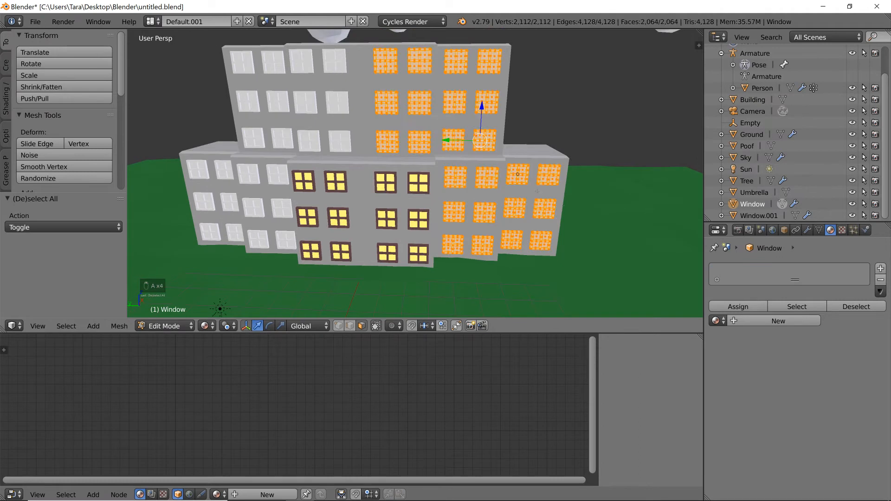
Add a new material to the Window object, remove it in Object Mode, and add an empty material slot instead
{"action": "left_click", "coordinate": [792, 320]}
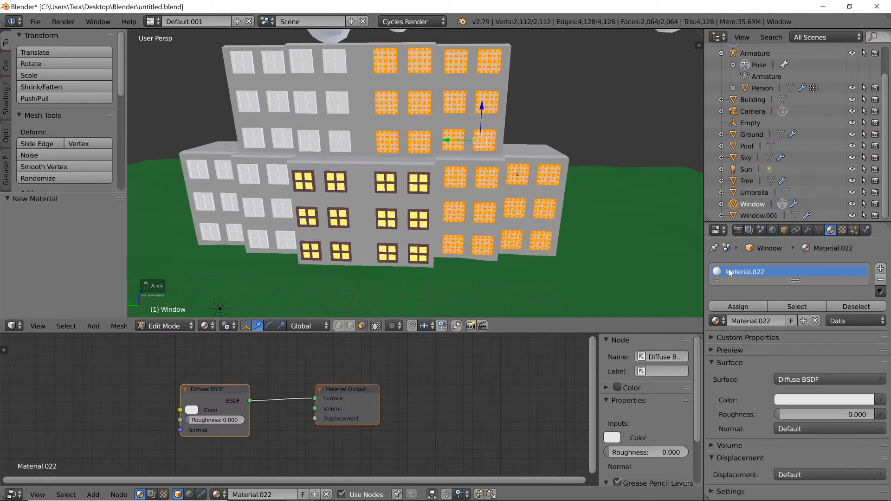
{"action": "left_click", "coordinate": [880, 280]}
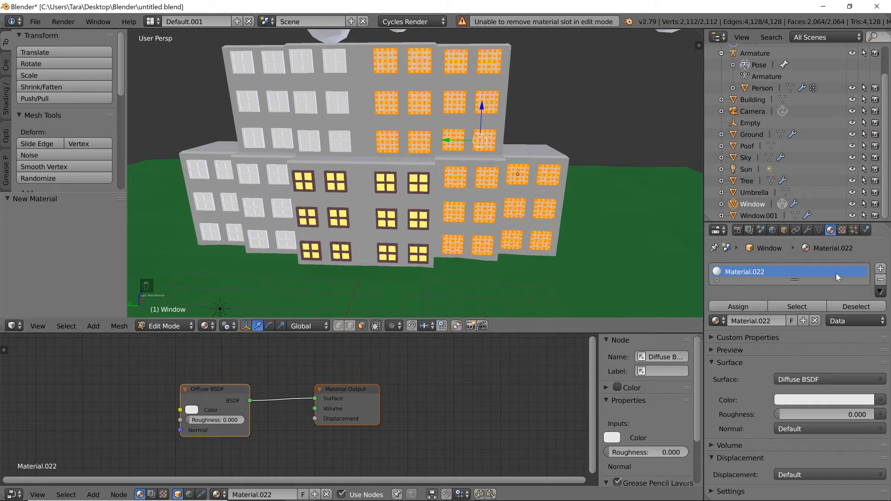
{"action": "left_click", "coordinate": [881, 280]}
{"action": "key", "text": "Tab"}
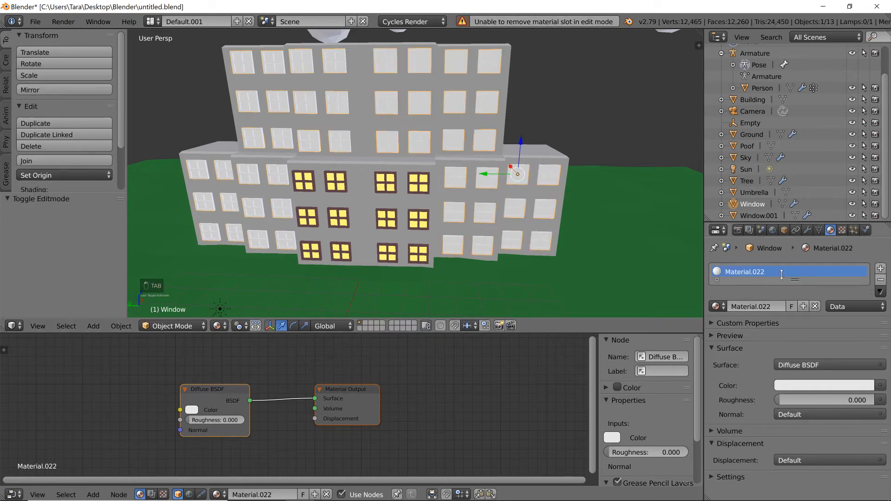
{"action": "left_click", "coordinate": [880, 280]}
{"action": "left_click", "coordinate": [880, 268]}
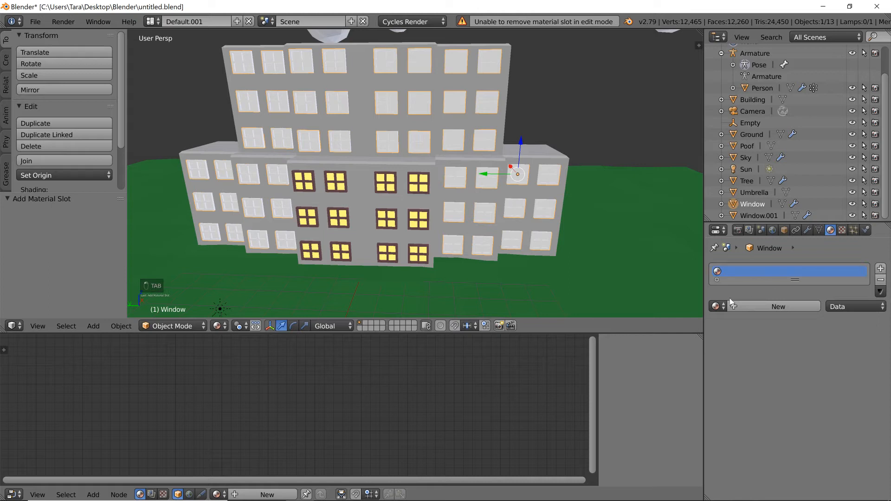
{"action": "left_click", "coordinate": [716, 306]}
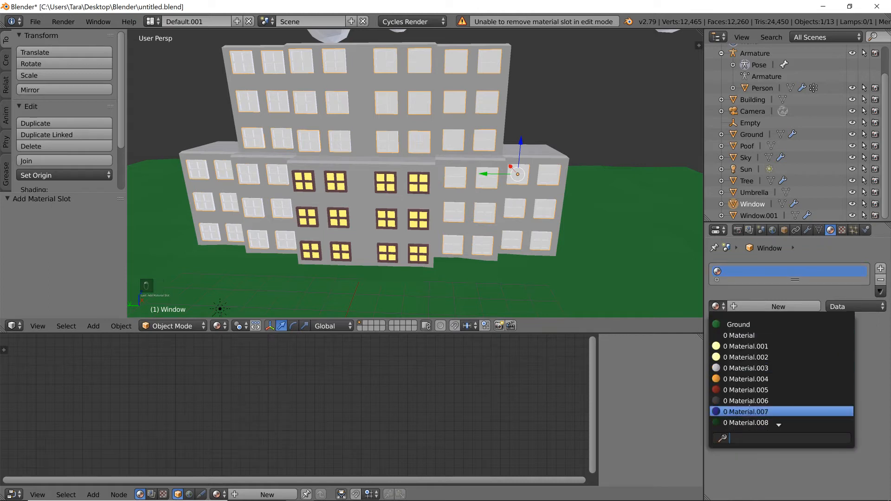
Rename the Window.001 object's frame material to Window and its glowing pane material to WindowLight
{"action": "right_click", "coordinate": [409, 189]}
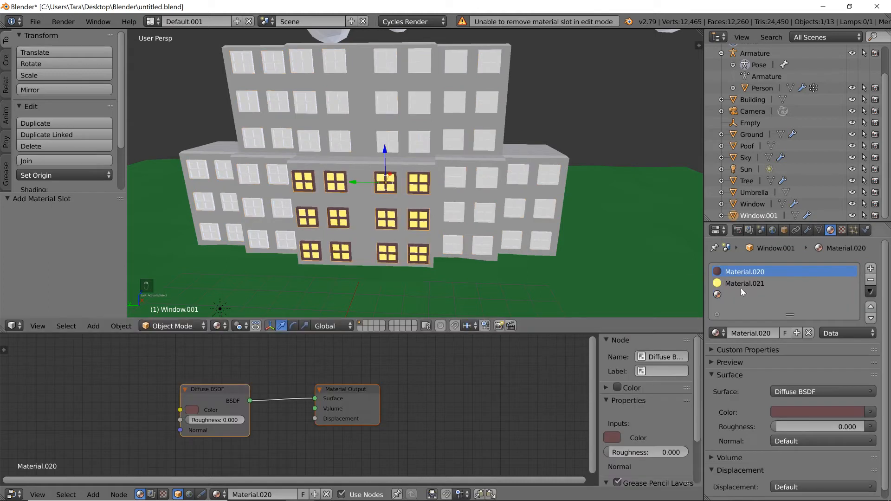
{"action": "double_click", "coordinate": [755, 272]}
{"action": "type", "text": "Window"}
{"action": "key", "text": "Return"}
{"action": "double_click", "coordinate": [758, 282]}
{"action": "type", "text": "Wi"}
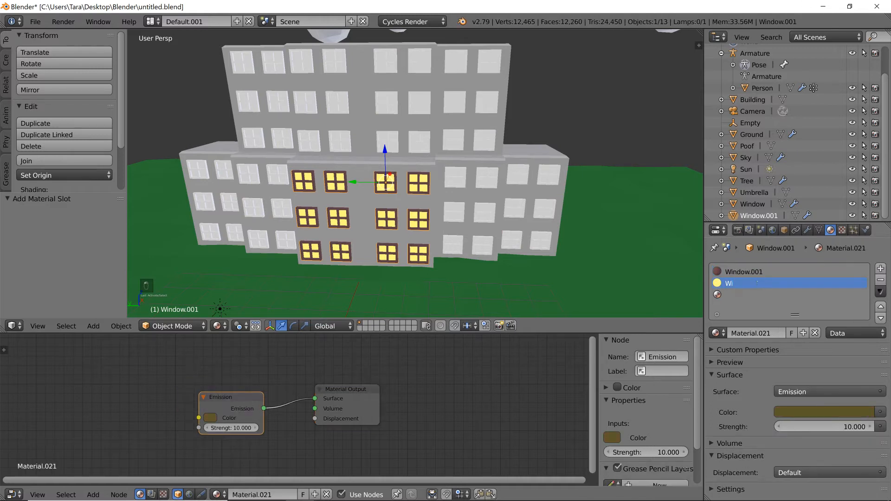
{"action": "type", "text": "ndowLight"}
{"action": "key", "text": "Return"}
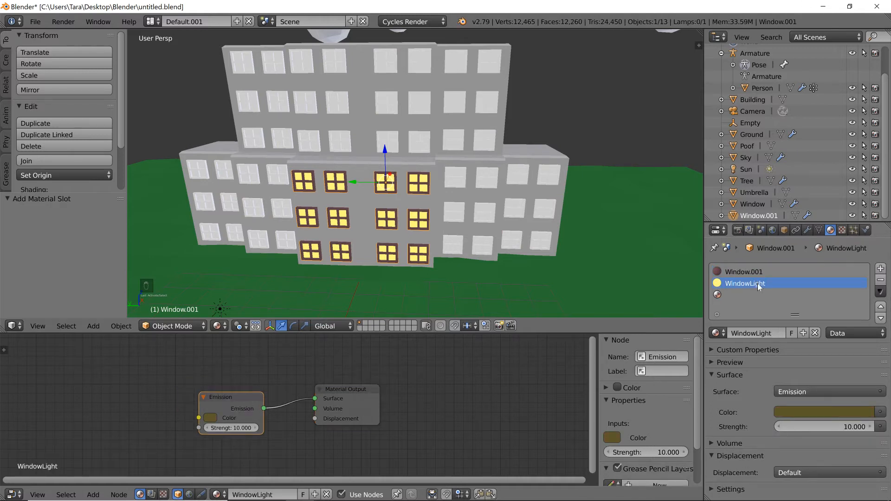
Apply the existing reddish-brown Window.001 material to the Window object's empty material slot
{"action": "right_click", "coordinate": [411, 95]}
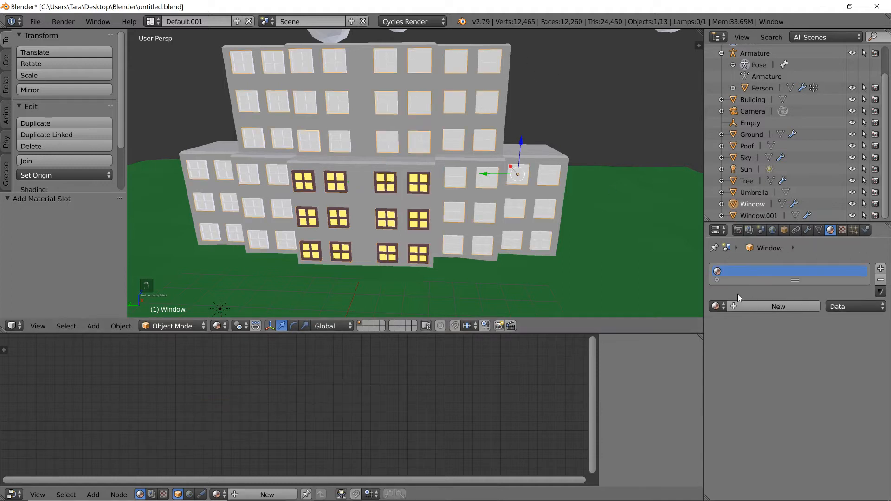
{"action": "left_click", "coordinate": [716, 307]}
{"action": "type", "text": "win"}
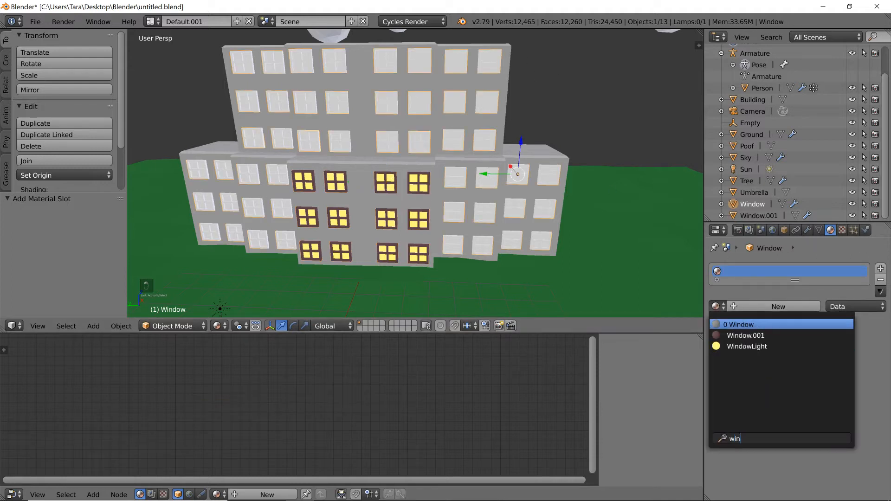
{"action": "type", "text": "d"}
{"action": "left_click", "coordinate": [745, 335]}
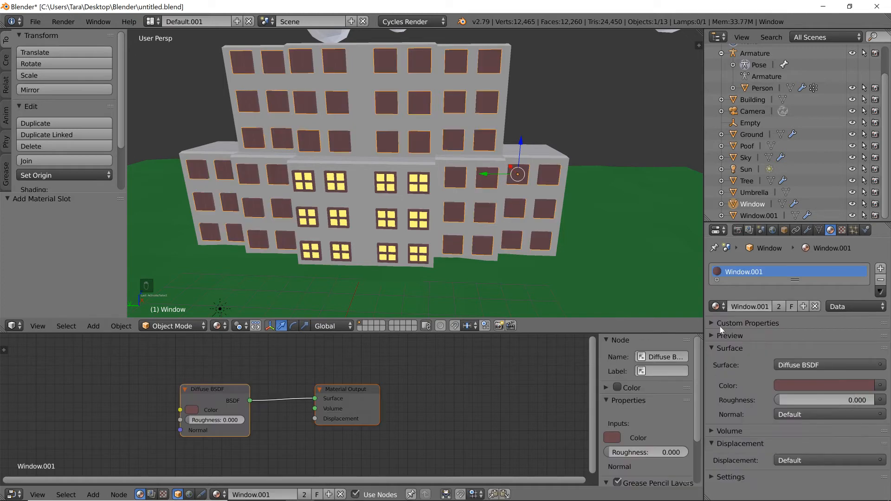
Open the Window object for editing, deselect its whole mesh and show the building's front in perspective
{"action": "scroll", "coordinate": [386, 123], "scroll_direction": "up", "scroll_amount": 2}
{"action": "key", "text": "Tab"}
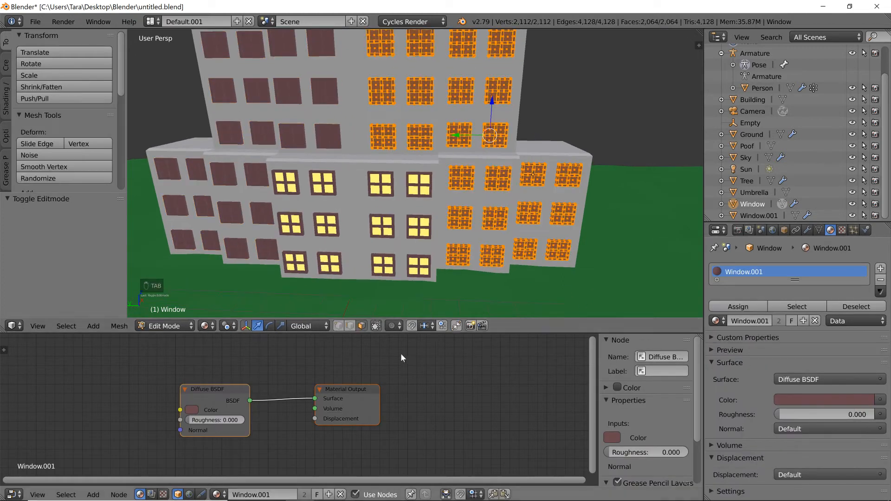
{"action": "key", "text": "ctrl+alt+q"}
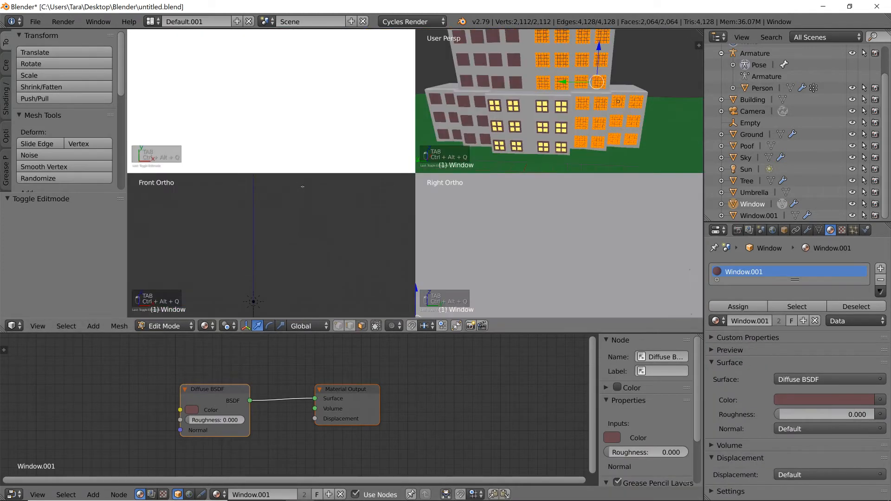
{"action": "scroll", "coordinate": [396, 237], "scroll_direction": "down", "scroll_amount": 5}
{"action": "scroll", "coordinate": [472, 211], "scroll_direction": "down", "scroll_amount": 4}
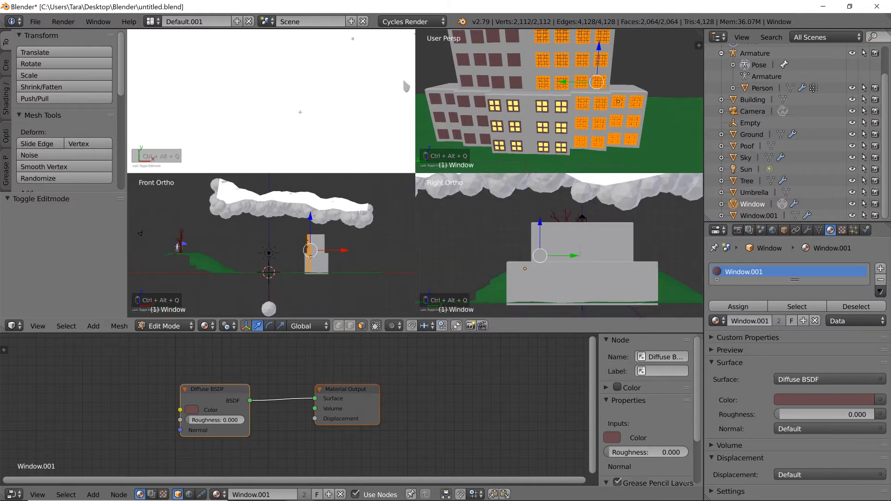
{"action": "key", "text": "ctrl+alt+q"}
{"action": "key", "text": "KP_4"}
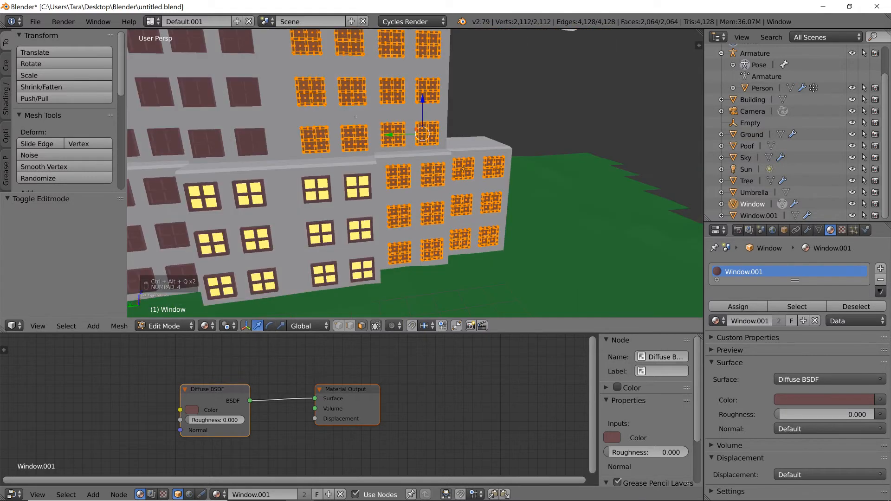
{"action": "key", "text": "KP_5"}
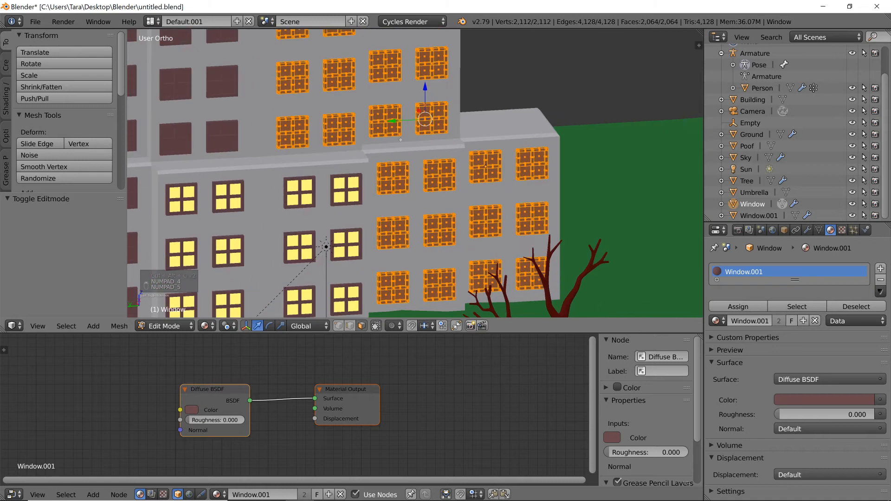
{"action": "key", "text": "KP_5"}
{"action": "key", "text": "KP_8"}
{"action": "key", "text": "backslash"}
{"action": "key", "text": "KP_7"}
{"action": "key", "text": "backslash"}
{"action": "key", "text": "KP_8"}
{"action": "key", "text": "KP_5"}
{"action": "key", "text": "Return"}
{"action": "key", "text": "KP_2"}
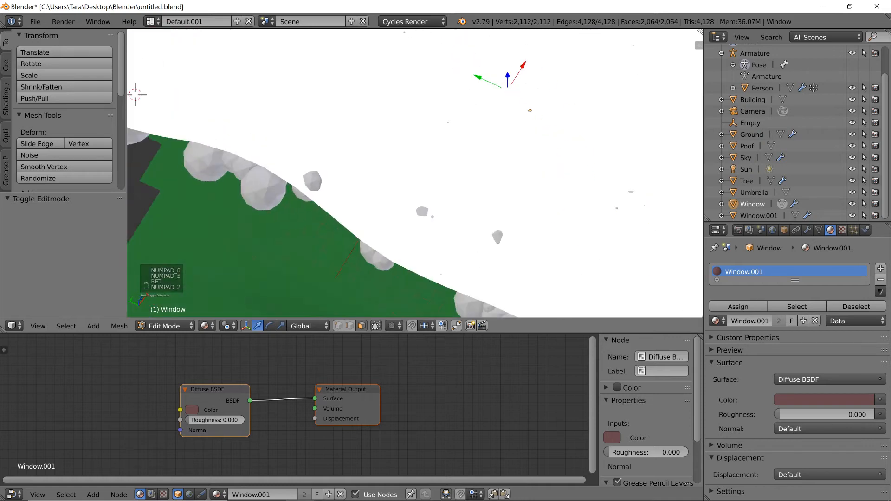
{"action": "middle_click_drag", "start_coordinate": [448, 122], "coordinate": [470, 69]}
{"action": "scroll", "coordinate": [448, 116], "scroll_direction": "up", "scroll_amount": 7}
{"action": "key", "text": "a"}
{"action": "middle_click_drag", "start_coordinate": [445, 115], "coordinate": [435, 130]}
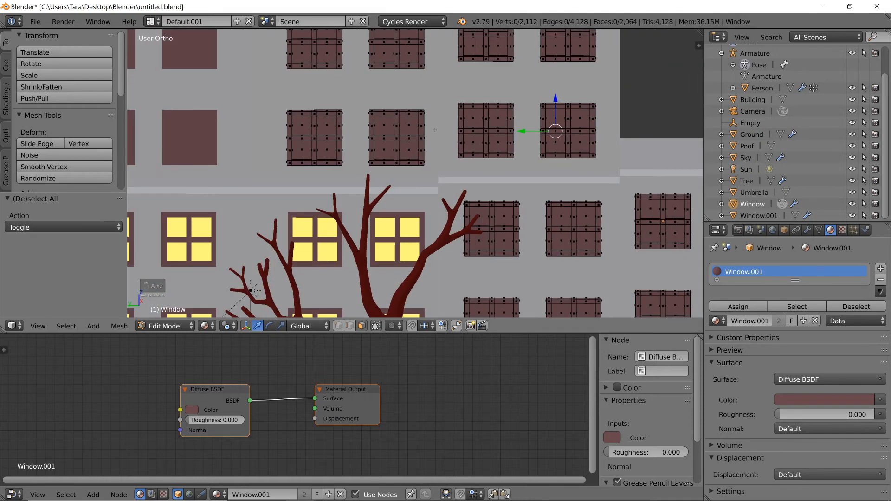
{"action": "key", "text": "KP_5"}
{"action": "scroll", "coordinate": [395, 209], "scroll_direction": "up", "scroll_amount": 3}
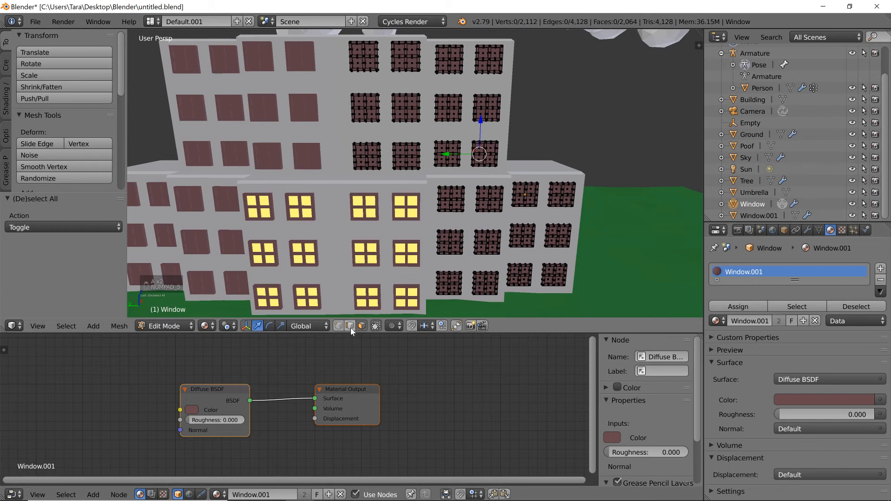
In face selection mode, select all pane faces of the four editable windows in the upper block's top row
{"action": "left_click", "coordinate": [358, 63]}
{"action": "right_click", "coordinate": [358, 63]}
{"action": "right_click", "coordinate": [370, 64], "text": "shift"}
{"action": "right_click", "coordinate": [369, 49], "text": "shift"}
{"action": "right_click", "coordinate": [399, 49], "text": "shift"}
{"action": "right_click", "coordinate": [399, 62], "text": "shift"}
{"action": "right_click", "coordinate": [411, 62], "text": "shift"}
{"action": "right_click", "coordinate": [412, 50], "text": "shift"}
{"action": "right_click", "coordinate": [442, 52], "text": "shift"}
{"action": "right_click", "coordinate": [442, 66], "text": "shift"}
{"action": "right_click", "coordinate": [456, 66], "text": "shift"}
{"action": "right_click", "coordinate": [456, 53], "text": "shift"}
{"action": "right_click", "coordinate": [488, 64], "text": "shift"}
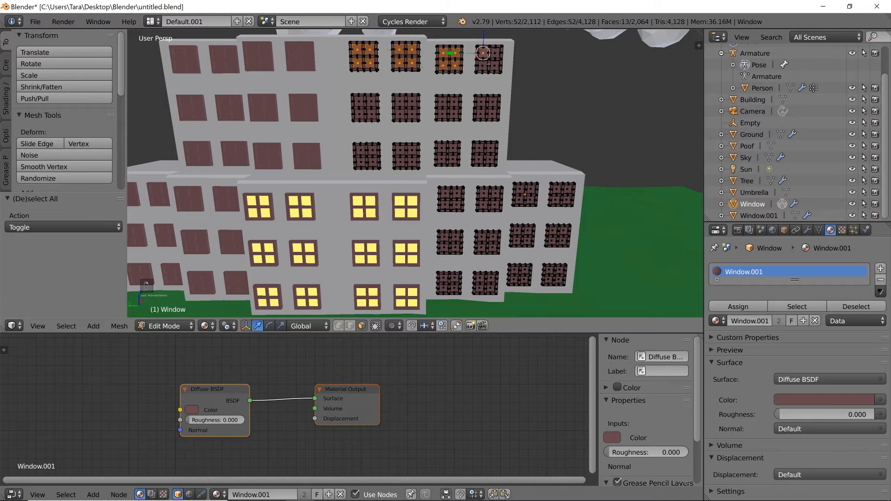
{"action": "right_click", "coordinate": [481, 66], "text": "shift"}
{"action": "right_click", "coordinate": [496, 66], "text": "shift"}
{"action": "right_click", "coordinate": [495, 52], "text": "shift"}
Add the pane faces of the four editable windows in the upper block's middle row to the selection
{"action": "right_click", "coordinate": [493, 103], "text": "shift"}
{"action": "right_click", "coordinate": [480, 101], "text": "shift"}
{"action": "right_click", "coordinate": [480, 115], "text": "shift"}
{"action": "right_click", "coordinate": [492, 114], "text": "shift"}
{"action": "right_click", "coordinate": [455, 101], "text": "shift"}
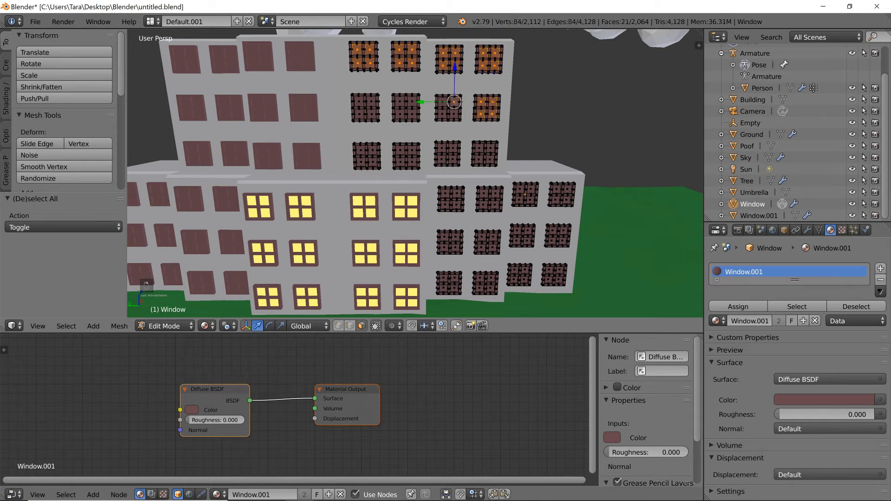
{"action": "right_click", "coordinate": [455, 115], "text": "shift"}
{"action": "right_click", "coordinate": [441, 115], "text": "shift"}
{"action": "right_click", "coordinate": [442, 102], "text": "shift"}
{"action": "right_click", "coordinate": [413, 102], "text": "shift"}
{"action": "right_click", "coordinate": [413, 114], "text": "shift"}
{"action": "right_click", "coordinate": [400, 114], "text": "shift"}
{"action": "right_click", "coordinate": [400, 102], "text": "shift"}
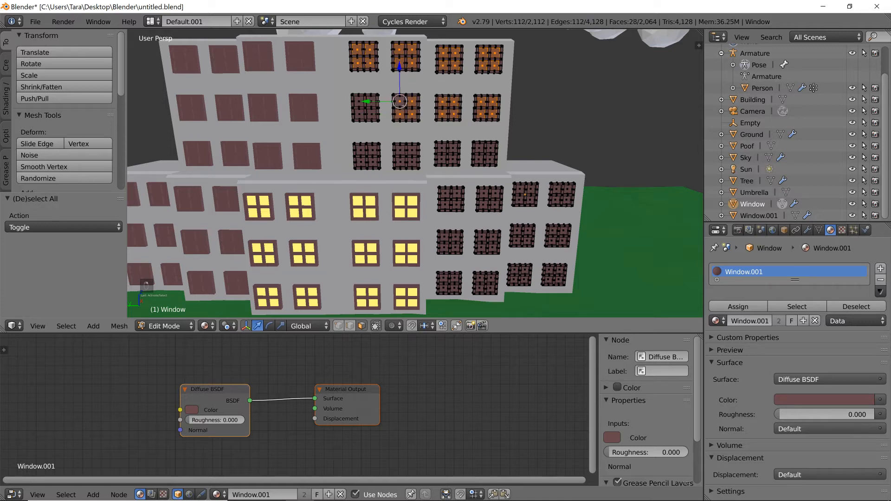
{"action": "right_click", "coordinate": [371, 101], "text": "shift"}
{"action": "right_click", "coordinate": [371, 114], "text": "shift"}
{"action": "right_click", "coordinate": [360, 114], "text": "shift"}
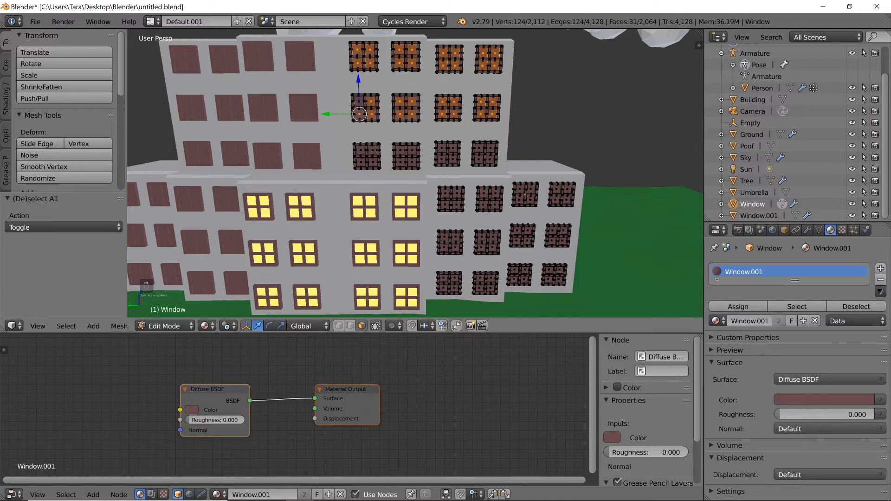
{"action": "right_click", "coordinate": [360, 102], "text": "shift"}
Add the pane faces of the four editable windows in the upper block's bottom row to the selection
{"action": "right_click", "coordinate": [361, 149], "text": "shift"}
{"action": "right_click", "coordinate": [361, 161], "text": "shift"}
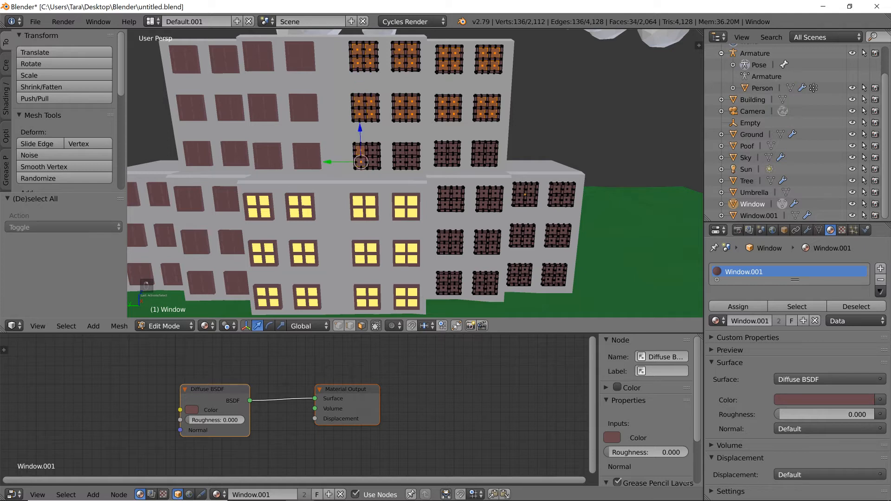
{"action": "right_click", "coordinate": [372, 149], "text": "shift"}
{"action": "right_click", "coordinate": [372, 161], "text": "shift"}
{"action": "right_click", "coordinate": [400, 150], "text": "shift"}
{"action": "right_click", "coordinate": [400, 162], "text": "shift"}
{"action": "right_click", "coordinate": [413, 162], "text": "shift"}
{"action": "right_click", "coordinate": [410, 151], "text": "shift"}
{"action": "right_click", "coordinate": [441, 148], "text": "shift"}
{"action": "right_click", "coordinate": [441, 161], "text": "shift"}
{"action": "right_click", "coordinate": [454, 161], "text": "shift"}
{"action": "right_click", "coordinate": [454, 149], "text": "shift"}
{"action": "right_click", "coordinate": [479, 149], "text": "shift"}
{"action": "right_click", "coordinate": [479, 160], "text": "shift"}
{"action": "right_click", "coordinate": [490, 160], "text": "shift"}
{"action": "right_click", "coordinate": [490, 148], "text": "shift"}
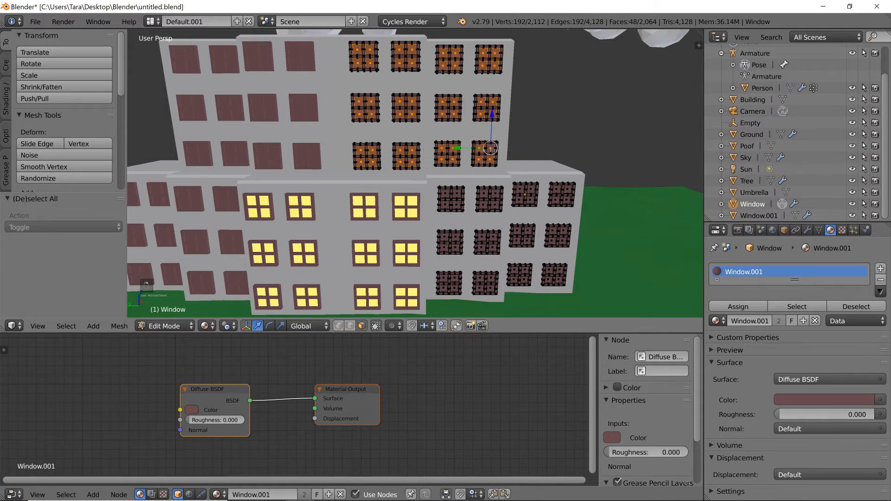
Add the pane faces of the four windows in the right wing's top row to the selection
{"action": "right_click", "coordinate": [445, 192], "text": "shift"}
{"action": "right_click", "coordinate": [446, 205], "text": "shift"}
{"action": "right_click", "coordinate": [457, 204], "text": "shift"}
{"action": "right_click", "coordinate": [458, 192], "text": "shift"}
{"action": "right_click", "coordinate": [483, 194], "text": "shift"}
{"action": "right_click", "coordinate": [483, 204], "text": "shift"}
{"action": "right_click", "coordinate": [495, 205], "text": "shift"}
{"action": "right_click", "coordinate": [495, 193], "text": "shift"}
{"action": "right_click", "coordinate": [519, 190], "text": "shift"}
{"action": "right_click", "coordinate": [519, 200], "text": "shift"}
{"action": "right_click", "coordinate": [532, 199], "text": "shift"}
{"action": "right_click", "coordinate": [531, 189], "text": "shift"}
{"action": "right_click", "coordinate": [555, 190], "text": "shift"}
{"action": "right_click", "coordinate": [555, 201], "text": "shift"}
{"action": "right_click", "coordinate": [567, 201], "text": "shift"}
{"action": "right_click", "coordinate": [567, 189], "text": "shift"}
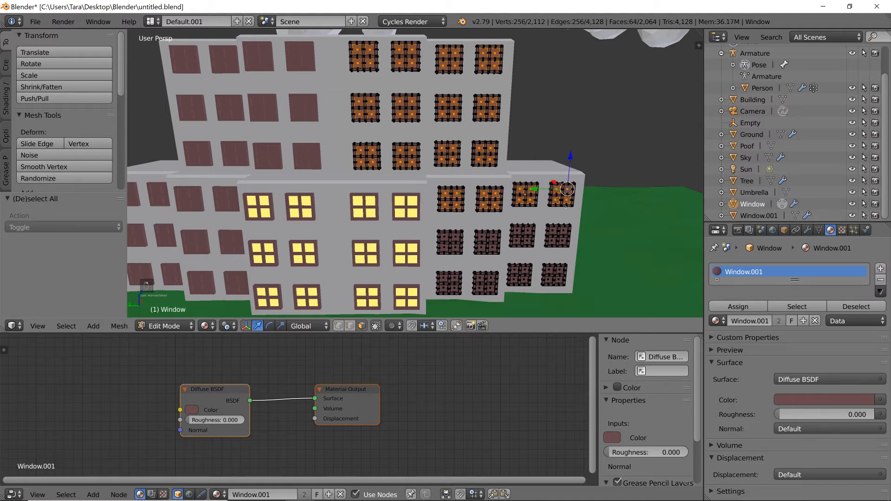
Add the pane faces of the four windows in the right wing's middle row to the selection
{"action": "right_click", "coordinate": [565, 231], "text": "shift"}
{"action": "right_click", "coordinate": [563, 241], "text": "shift"}
{"action": "right_click", "coordinate": [551, 231], "text": "shift"}
{"action": "right_click", "coordinate": [548, 241], "text": "shift"}
{"action": "right_click", "coordinate": [547, 242], "text": "shift"}
{"action": "scroll", "coordinate": [557, 253], "scroll_direction": "up", "scroll_amount": 1}
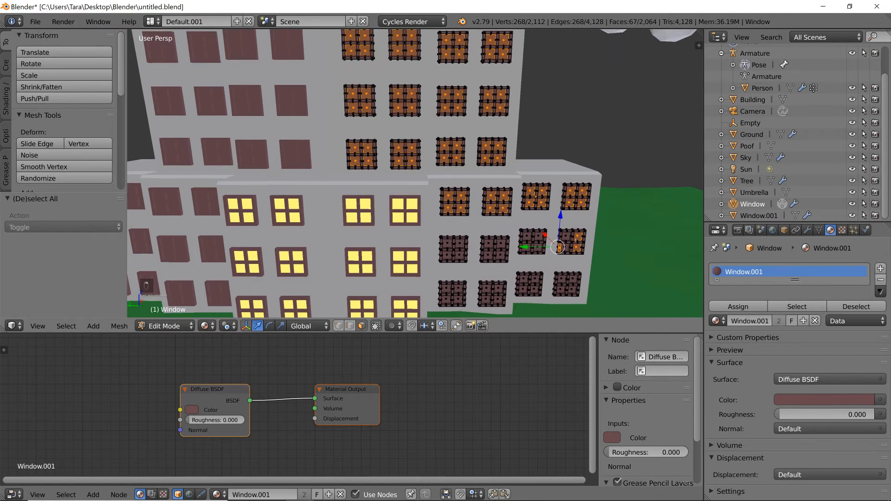
{"action": "middle_click_drag", "start_coordinate": [576, 266], "coordinate": [562, 258], "text": "shift"}
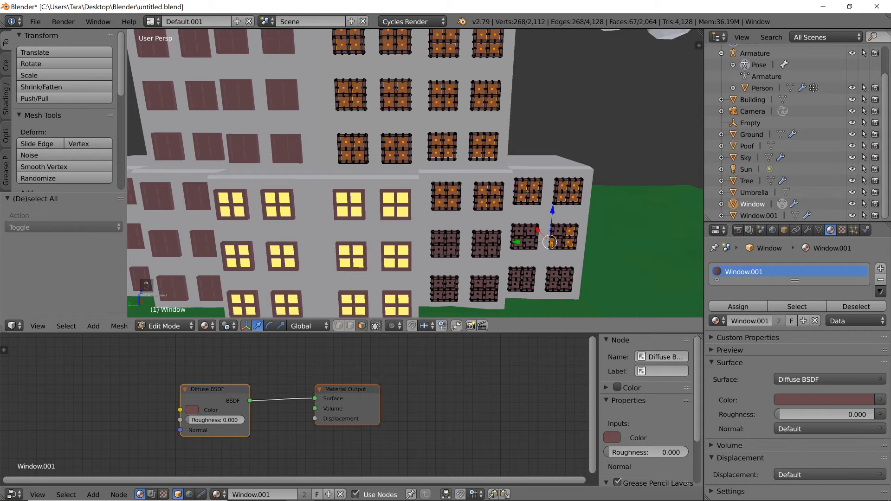
{"action": "right_click", "coordinate": [557, 231], "text": "shift"}
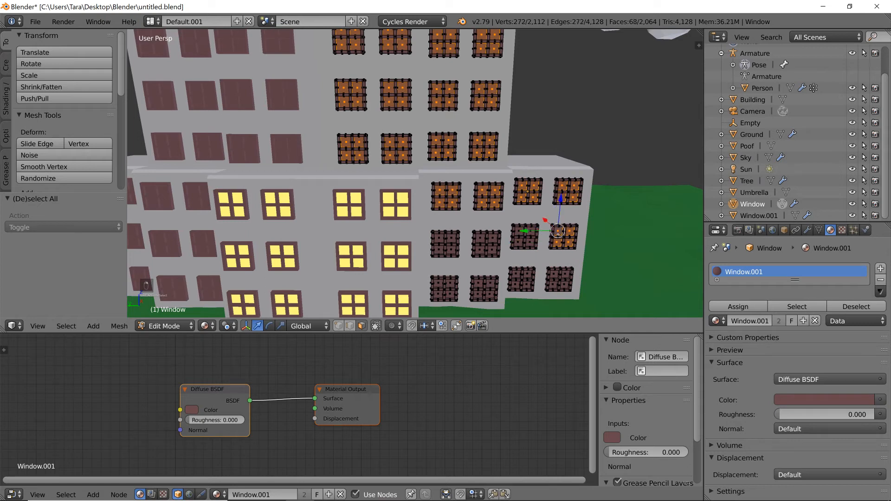
{"action": "right_click", "coordinate": [531, 230], "text": "shift"}
{"action": "right_click", "coordinate": [532, 242], "text": "shift"}
{"action": "right_click", "coordinate": [519, 242], "text": "shift"}
{"action": "right_click", "coordinate": [519, 231], "text": "shift"}
{"action": "right_click", "coordinate": [492, 237], "text": "shift"}
{"action": "right_click", "coordinate": [492, 249], "text": "shift"}
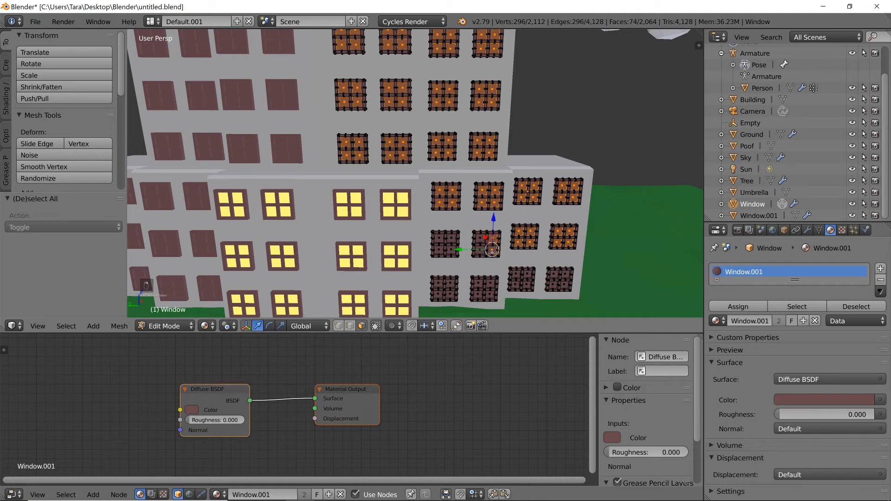
{"action": "right_click", "coordinate": [479, 251], "text": "shift"}
{"action": "right_click", "coordinate": [481, 241], "text": "shift"}
{"action": "right_click", "coordinate": [453, 237], "text": "shift"}
{"action": "right_click", "coordinate": [452, 251], "text": "shift"}
{"action": "right_click", "coordinate": [439, 251], "text": "shift"}
{"action": "right_click", "coordinate": [438, 238], "text": "shift"}
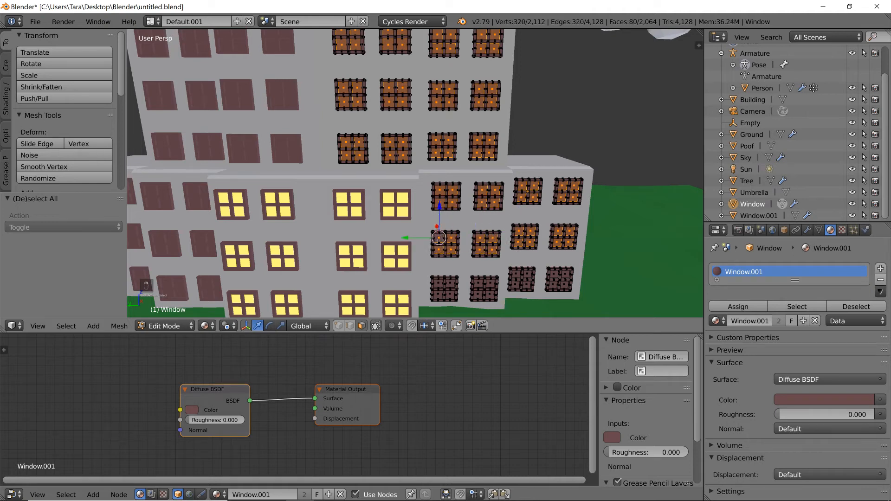
Add the pane faces of the four windows in the right wing's bottom row to the selection
{"action": "right_click", "coordinate": [439, 282], "text": "shift"}
{"action": "right_click", "coordinate": [438, 294], "text": "shift"}
{"action": "right_click", "coordinate": [450, 293], "text": "shift"}
{"action": "right_click", "coordinate": [451, 282], "text": "shift"}
{"action": "right_click", "coordinate": [478, 282], "text": "shift"}
{"action": "right_click", "coordinate": [478, 294], "text": "shift"}
{"action": "right_click", "coordinate": [490, 293], "text": "shift"}
{"action": "right_click", "coordinate": [490, 283], "text": "shift"}
{"action": "middle_click_drag", "start_coordinate": [490, 282], "coordinate": [482, 275], "text": "shift"}
{"action": "right_click", "coordinate": [509, 267], "text": "shift"}
{"action": "right_click", "coordinate": [508, 278], "text": "shift"}
{"action": "right_click", "coordinate": [522, 266], "text": "shift"}
{"action": "right_click", "coordinate": [521, 278], "text": "shift"}
{"action": "right_click", "coordinate": [546, 266], "text": "shift"}
{"action": "right_click", "coordinate": [547, 277], "text": "shift"}
{"action": "right_click", "coordinate": [559, 278], "text": "shift"}
{"action": "right_click", "coordinate": [558, 266], "text": "shift"}
{"action": "middle_click_drag", "start_coordinate": [559, 267], "coordinate": [575, 260]}
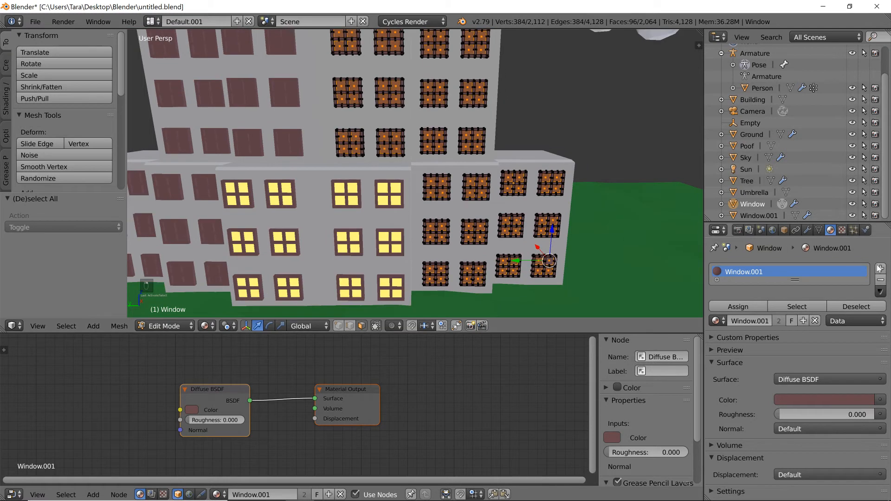
Add a second material slot to the Window object, assign the selected pane faces to it and return to Object Mode
{"action": "left_click", "coordinate": [881, 269]}
{"action": "left_click", "coordinate": [743, 334]}
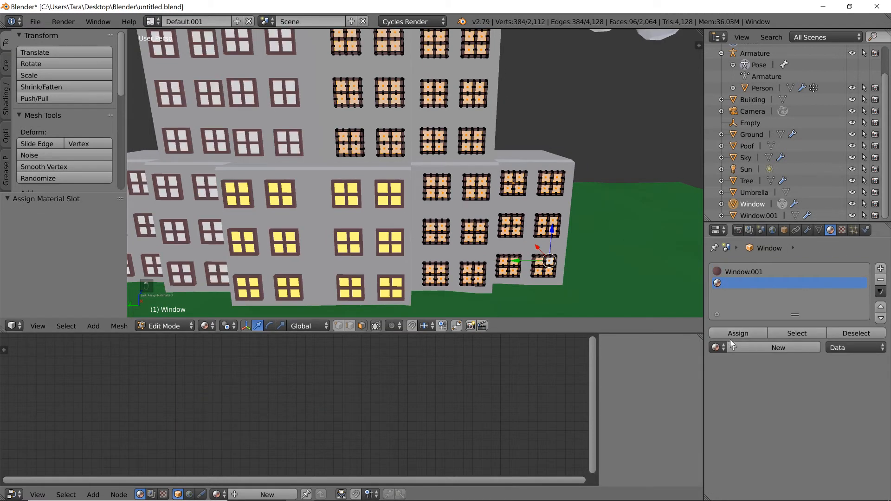
{"action": "left_click", "coordinate": [717, 348]}
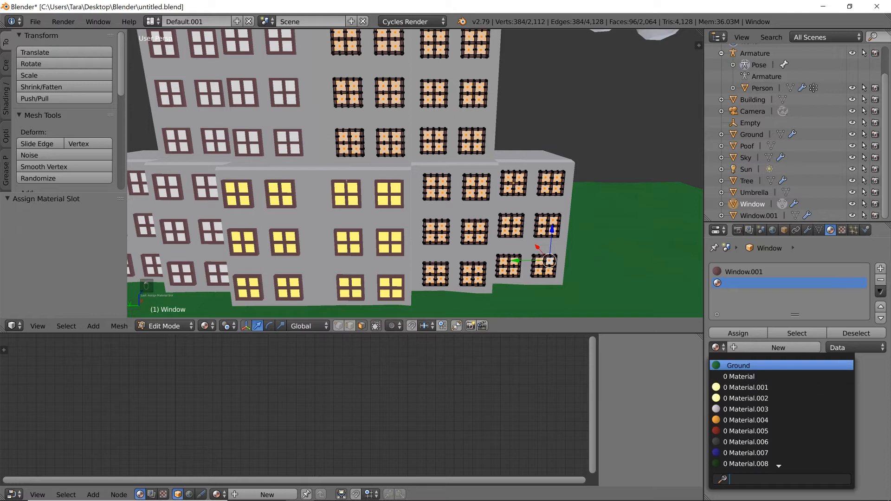
{"action": "key", "text": "Tab"}
{"action": "key", "text": "Tab"}
{"action": "key", "text": "Tab"}
Check the pane material on Window.001, then apply WindowLight to the Window object's second material slot
{"action": "right_click", "coordinate": [384, 190]}
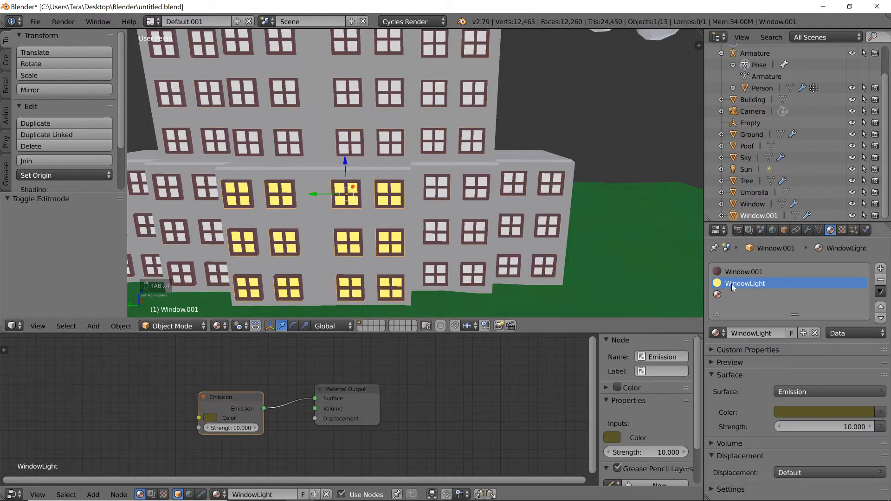
{"action": "right_click", "coordinate": [441, 195]}
{"action": "left_click", "coordinate": [717, 333]}
{"action": "type", "text": "wind"}
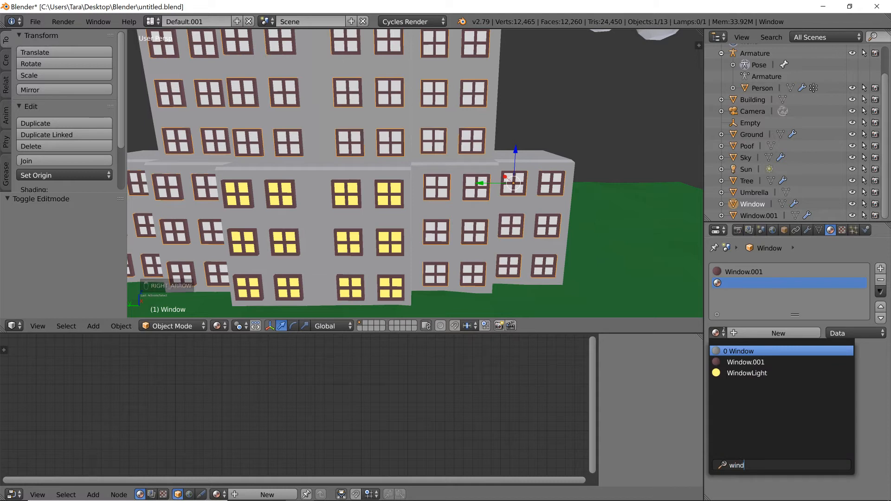
{"action": "left_click", "coordinate": [725, 373]}
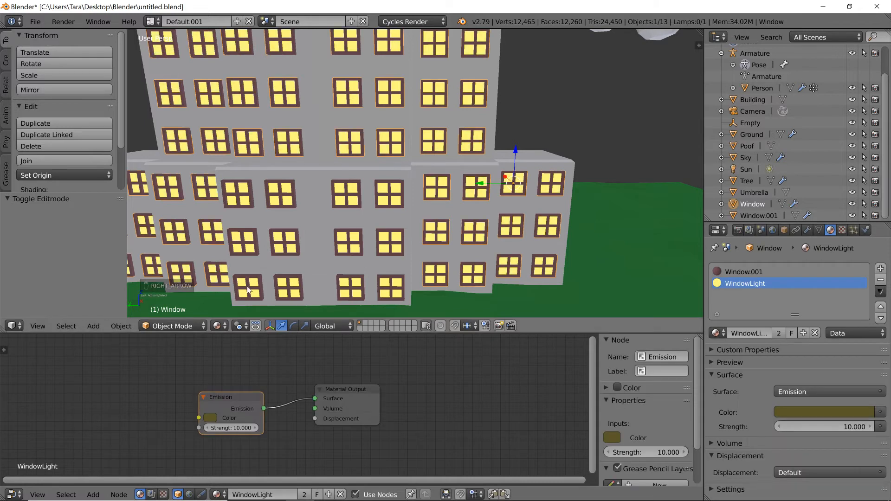
Switch the viewport to Rendered shading and look through the camera
{"action": "scroll", "coordinate": [248, 290], "scroll_direction": "down", "scroll_amount": 1}
{"action": "left_click", "coordinate": [217, 326]}
{"action": "left_click", "coordinate": [243, 252]}
{"action": "middle_click_drag", "start_coordinate": [433, 218], "coordinate": [474, 104]}
{"action": "scroll", "coordinate": [477, 86], "scroll_direction": "down", "scroll_amount": 1}
{"action": "scroll", "coordinate": [477, 141], "scroll_direction": "down", "scroll_amount": 3}
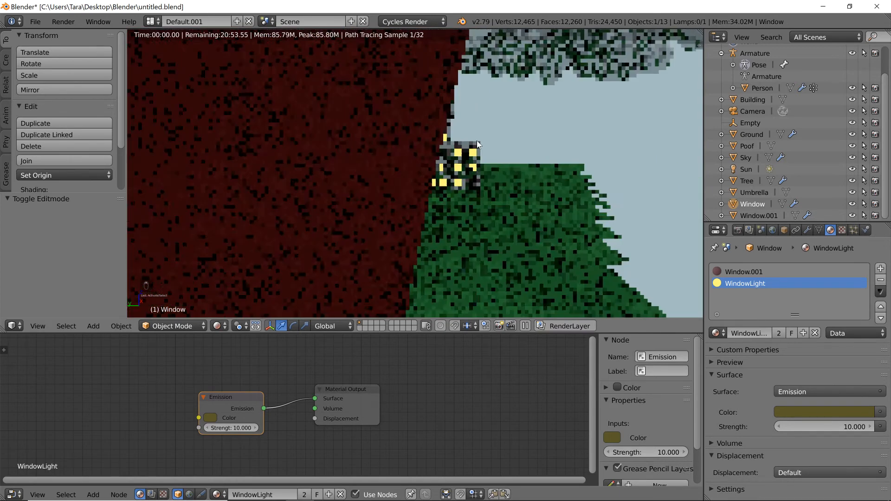
{"action": "key", "text": "KP_0"}
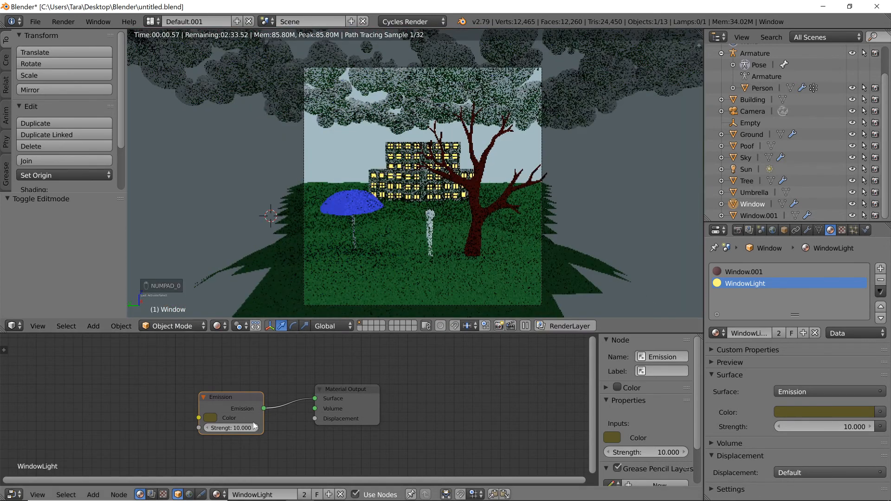
Set the WindowLight emission strength to 15, then raise it to 20
{"action": "type", "text": "15"}
{"action": "key", "text": "Return"}
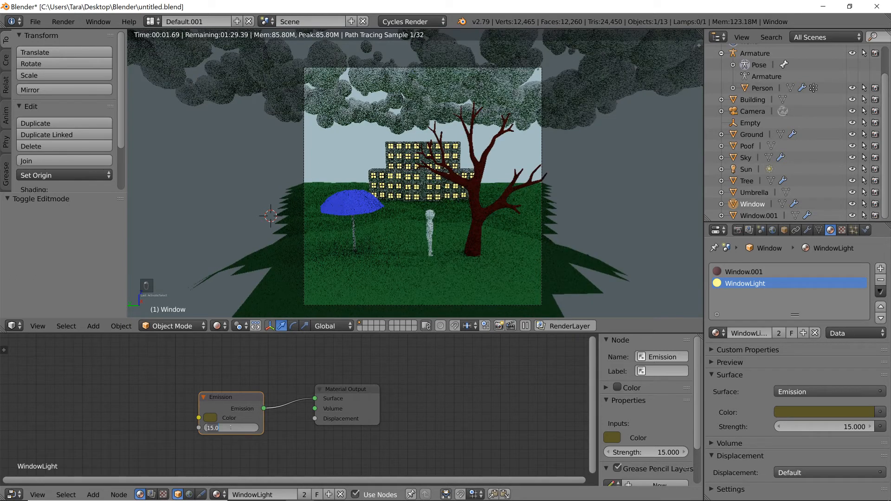
{"action": "key", "text": "Return"}
{"action": "scroll", "coordinate": [426, 172], "scroll_direction": "up", "scroll_amount": 5}
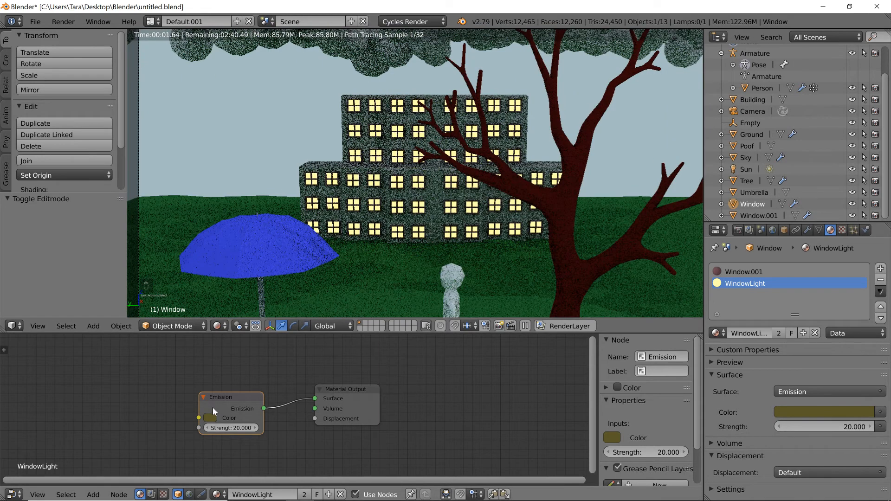
Shift the WindowLight emission color to a slightly more orange yellow
{"action": "left_click", "coordinate": [210, 417]}
{"action": "scroll", "coordinate": [239, 325], "scroll_direction": "down", "scroll_amount": 1}
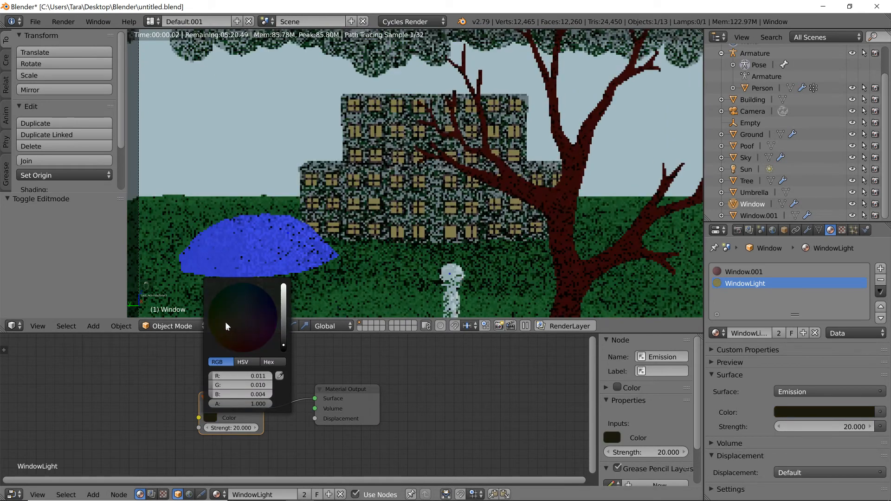
{"action": "left_click_drag", "start_coordinate": [234, 332], "coordinate": [226, 332]}
{"action": "scroll", "coordinate": [519, 189], "scroll_direction": "down", "scroll_amount": 2}
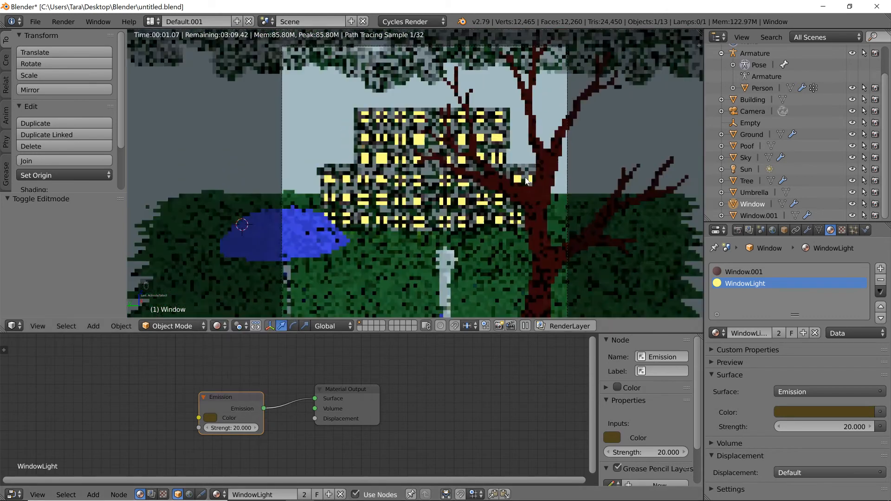
Switch the viewport to Material shading and leave the camera view to face the person in the scene
{"action": "left_click", "coordinate": [218, 326]}
{"action": "left_click", "coordinate": [240, 260]}
{"action": "mouse_move", "coordinate": [469, 230]}
{"action": "middle_mouse_down"}
{"action": "mouse_move", "coordinate": [458, 241]}
{"action": "mouse_move", "coordinate": [441, 210]}
{"action": "mouse_move", "coordinate": [455, 174]}
{"action": "middle_mouse_up"}
{"action": "scroll", "coordinate": [437, 140], "scroll_direction": "up", "scroll_amount": 2}
{"action": "middle_click_drag", "start_coordinate": [452, 133], "coordinate": [444, 141], "text": "shift"}
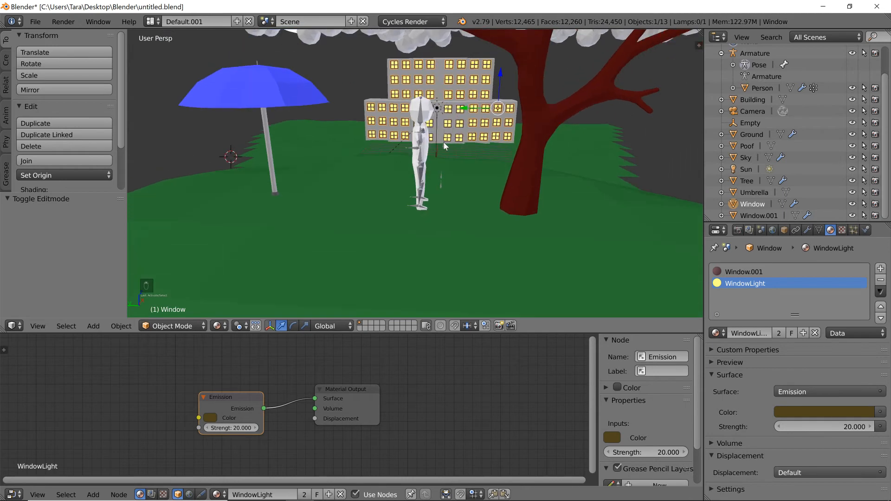
{"action": "right_click", "coordinate": [412, 112]}
{"action": "scroll", "coordinate": [461, 138], "scroll_direction": "up", "scroll_amount": 4}
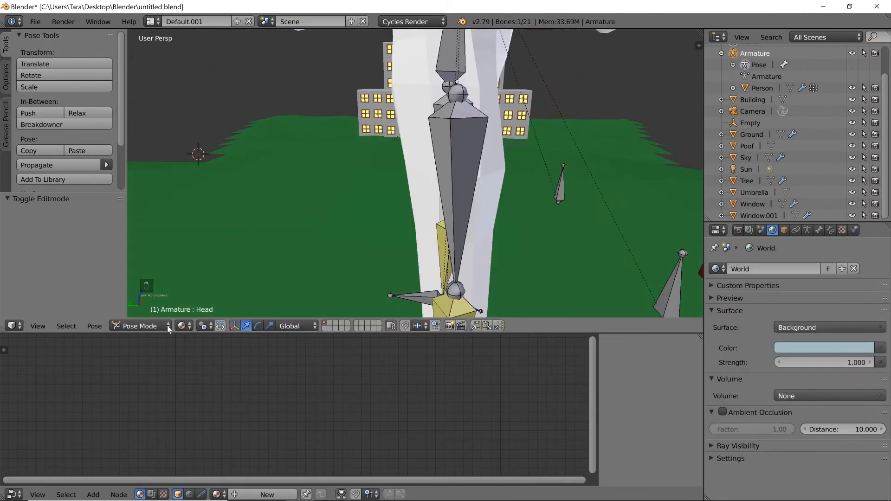
{"action": "key", "text": "Tab"}
{"action": "scroll", "coordinate": [414, 185], "scroll_direction": "down", "scroll_amount": 6}
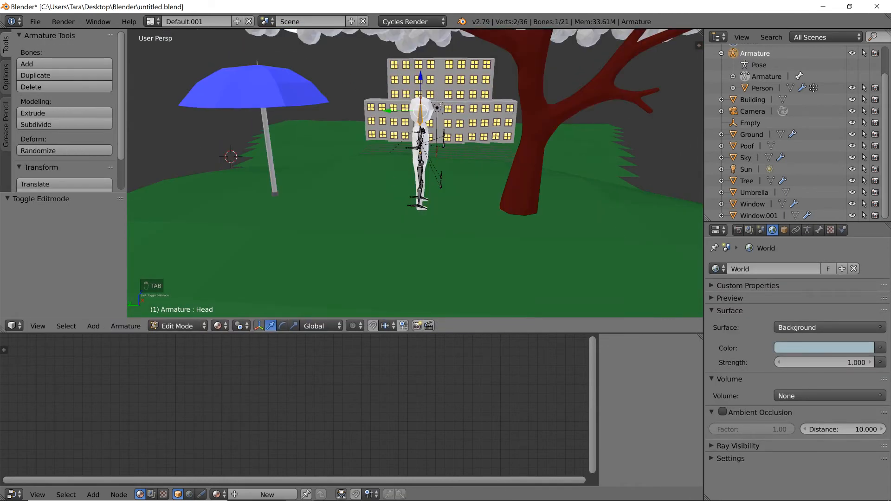
{"action": "key", "text": "Tab"}
Select the Person mesh, enter Edit Mode and deselect all of its faces
{"action": "right_click", "coordinate": [430, 122]}
{"action": "scroll", "coordinate": [442, 140], "scroll_direction": "up", "scroll_amount": 4}
{"action": "key", "text": "Tab"}
{"action": "scroll", "coordinate": [442, 140], "scroll_direction": "down", "scroll_amount": 4}
{"action": "scroll", "coordinate": [445, 144], "scroll_direction": "up", "scroll_amount": 5}
{"action": "middle_click_drag", "start_coordinate": [506, 151], "coordinate": [487, 183]}
{"action": "scroll", "coordinate": [470, 162], "scroll_direction": "down", "scroll_amount": 5}
{"action": "scroll", "coordinate": [488, 183], "scroll_direction": "up", "scroll_amount": 5}
{"action": "scroll", "coordinate": [487, 183], "scroll_direction": "down", "scroll_amount": 5}
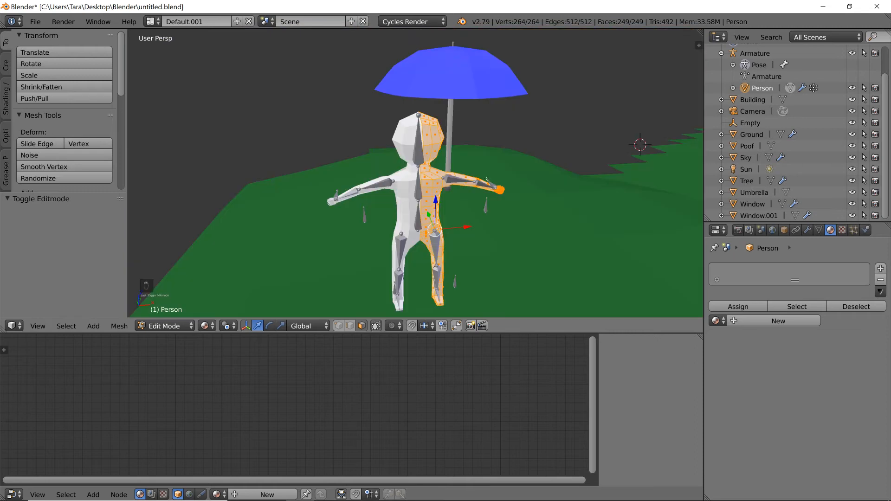
{"action": "key", "text": "a"}
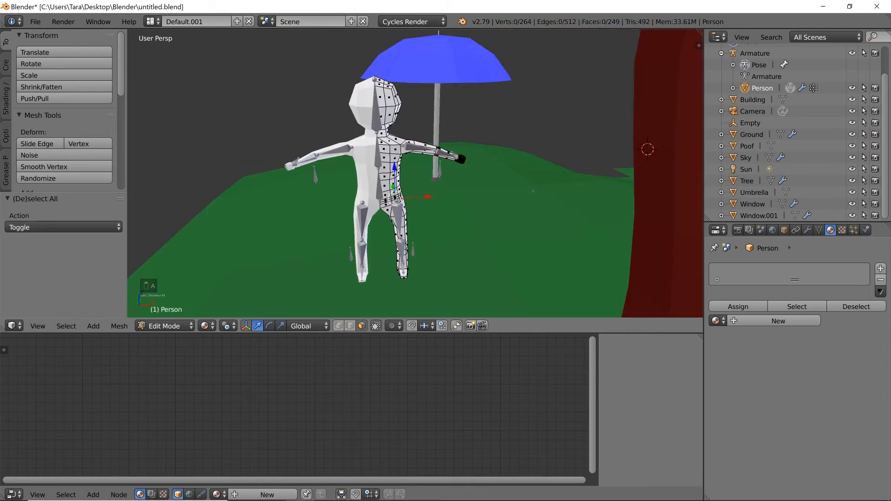
Create a new material on the Person mesh with a skin-tone diffuse color of R 0.800, G 0.608, B 0.191
{"action": "left_click", "coordinate": [766, 320]}
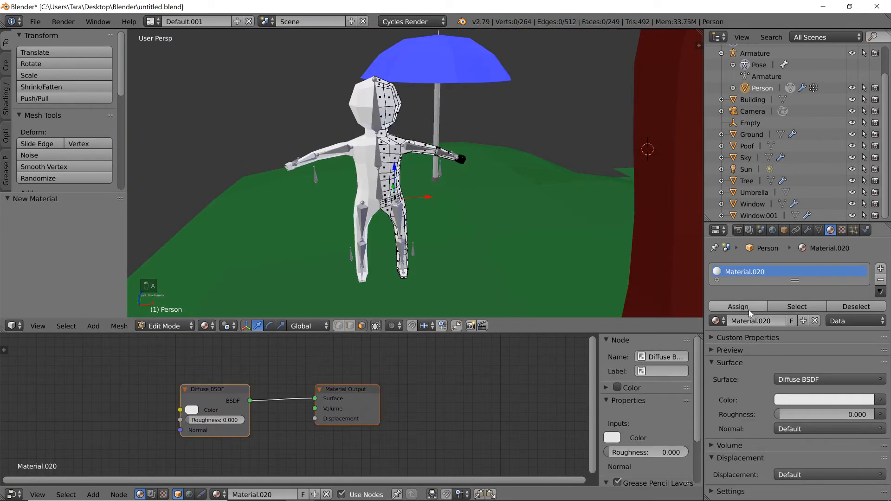
{"action": "left_click", "coordinate": [193, 408]}
{"action": "left_click", "coordinate": [203, 324]}
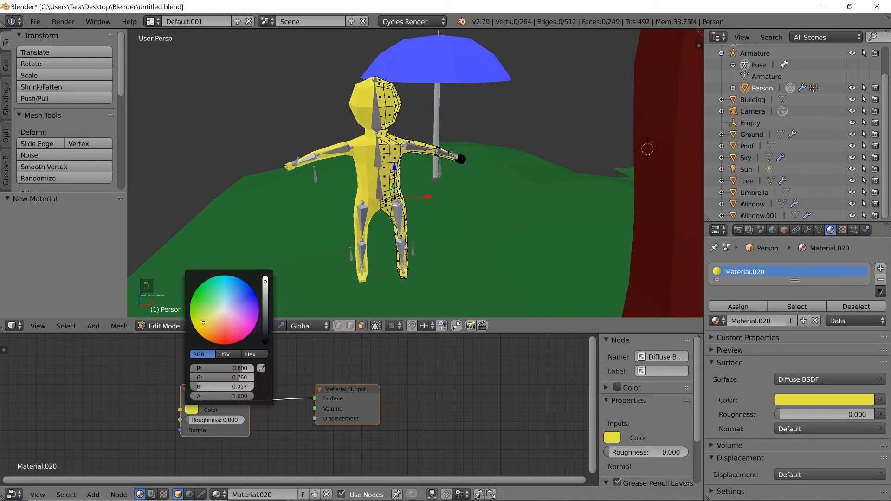
{"action": "left_click_drag", "start_coordinate": [208, 325], "coordinate": [213, 322]}
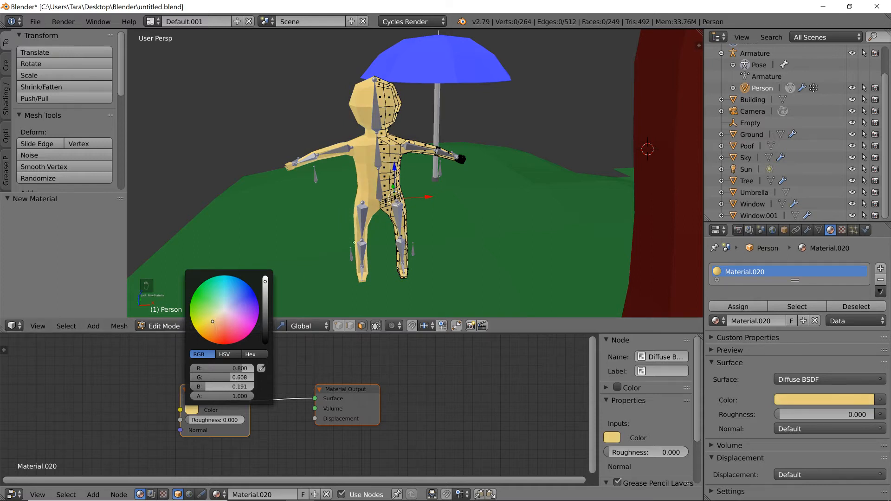
{"action": "mouse_move", "coordinate": [426, 219]}
{"action": "middle_mouse_down"}
{"action": "mouse_move", "coordinate": [432, 246]}
{"action": "mouse_move", "coordinate": [427, 217]}
{"action": "mouse_move", "coordinate": [446, 227]}
{"action": "mouse_move", "coordinate": [454, 218]}
{"action": "mouse_move", "coordinate": [443, 214]}
{"action": "middle_mouse_up"}
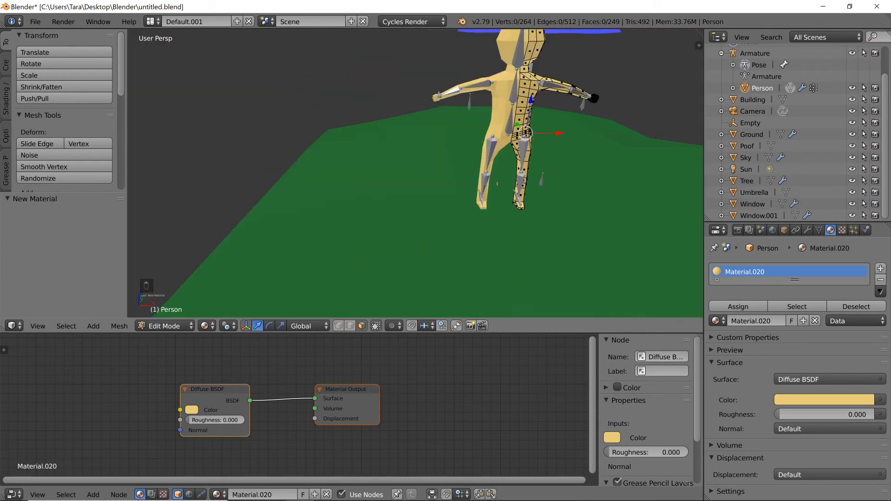
Split the viewport into quad view and show the person in wireframe, framed in the front view
{"action": "key", "text": "ctrl+alt+q"}
{"action": "scroll", "coordinate": [265, 218], "scroll_direction": "up", "scroll_amount": 5}
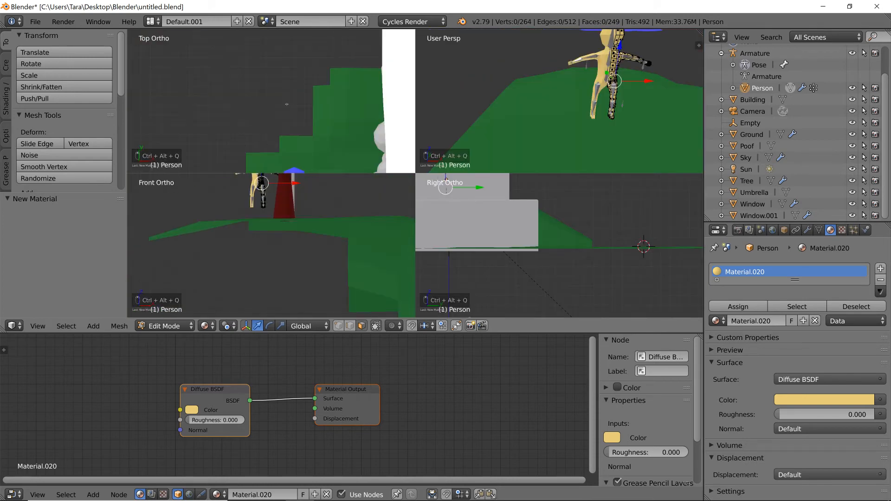
{"action": "middle_click_drag", "start_coordinate": [265, 219], "coordinate": [296, 332], "text": "shift"}
{"action": "scroll", "coordinate": [295, 307], "scroll_direction": "up", "scroll_amount": 3}
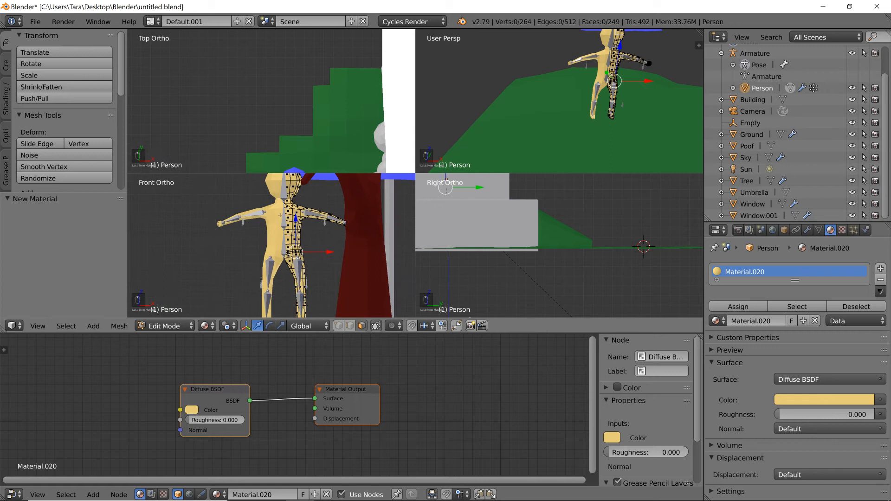
{"action": "key", "text": "z"}
{"action": "scroll", "coordinate": [288, 246], "scroll_direction": "up", "scroll_amount": 3}
Clear the selection and box-select the person's torso faces, including the shoulder part of the arm, as the shirt area
{"action": "key", "text": "a"}
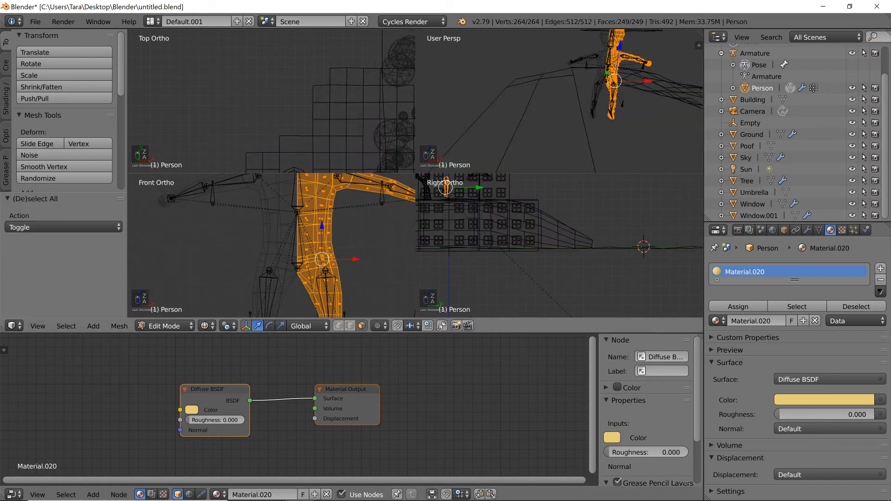
{"action": "right_click", "coordinate": [283, 247]}
{"action": "key", "text": "a"}
{"action": "key", "text": "b"}
{"action": "left_click_drag", "start_coordinate": [270, 260], "coordinate": [351, 187]}
{"action": "middle_click_drag", "start_coordinate": [358, 217], "coordinate": [353, 229], "text": "shift"}
{"action": "key", "text": "a"}
{"action": "key", "text": "b"}
{"action": "left_click_drag", "start_coordinate": [279, 274], "coordinate": [352, 191]}
{"action": "middle_click_drag", "start_coordinate": [341, 223], "coordinate": [318, 299], "text": "shift"}
{"action": "left_click_drag", "start_coordinate": [325, 245], "coordinate": [272, 263]}
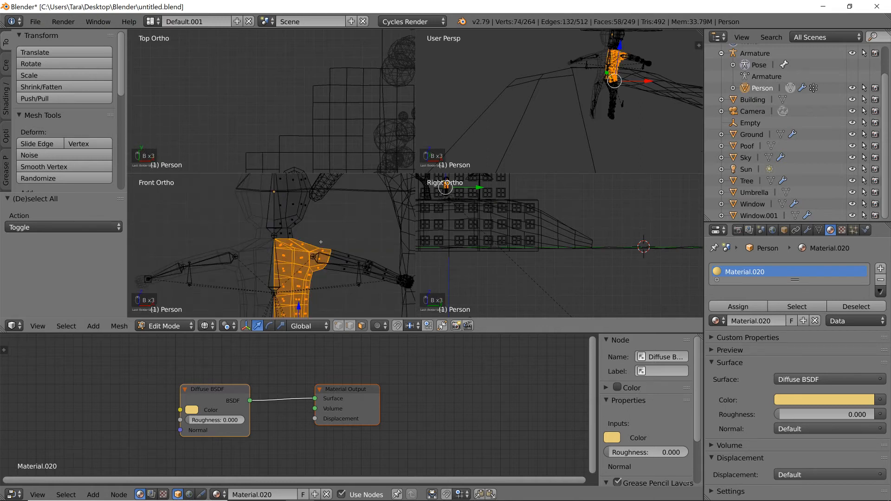
Add a second material with diffuse color R 0.563, G 0.800, B 0.070, assign it to the torso faces and display Material shading
{"action": "key", "text": "z"}
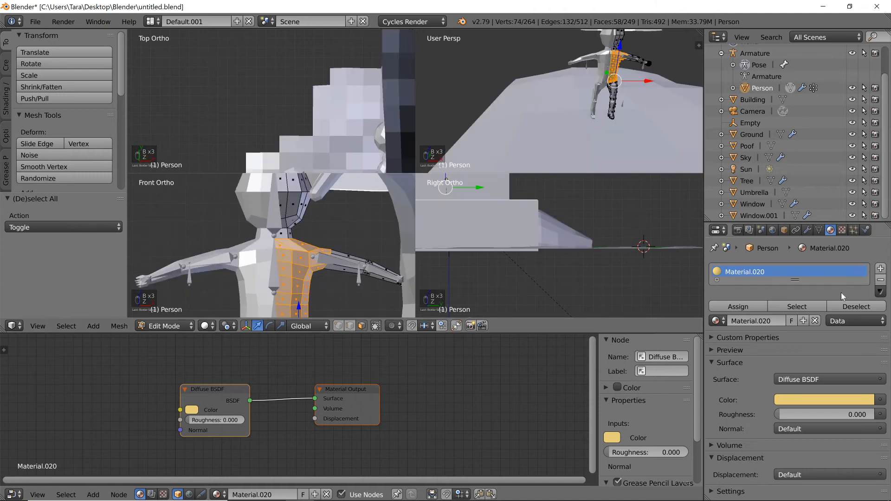
{"action": "left_click", "coordinate": [880, 269]}
{"action": "left_click", "coordinate": [753, 347]}
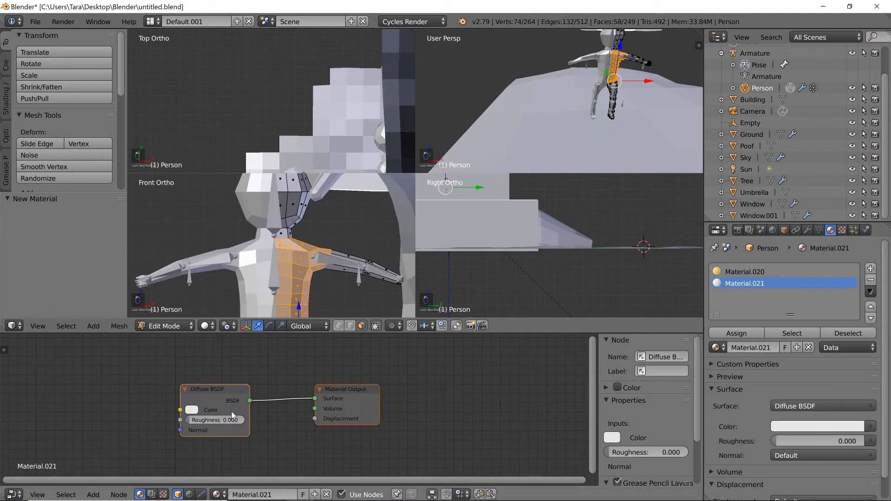
{"action": "left_click", "coordinate": [191, 410]}
{"action": "left_click", "coordinate": [232, 283]}
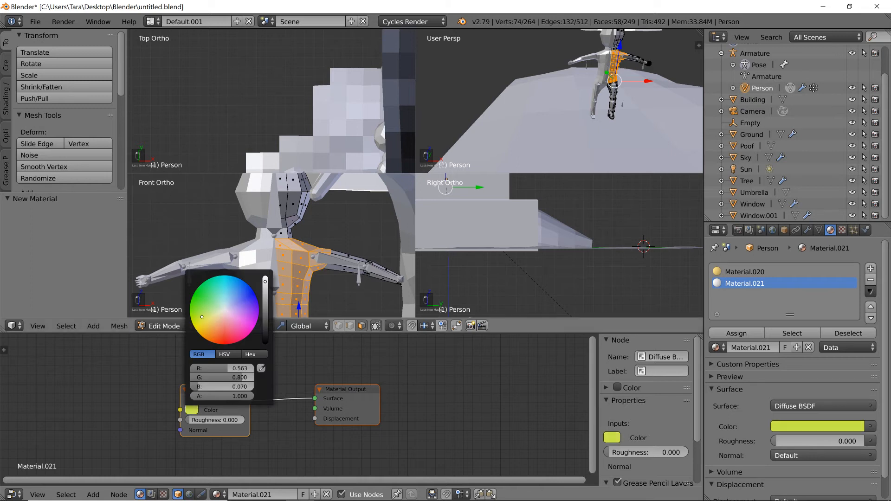
{"action": "left_click", "coordinate": [208, 326]}
{"action": "left_click", "coordinate": [216, 260]}
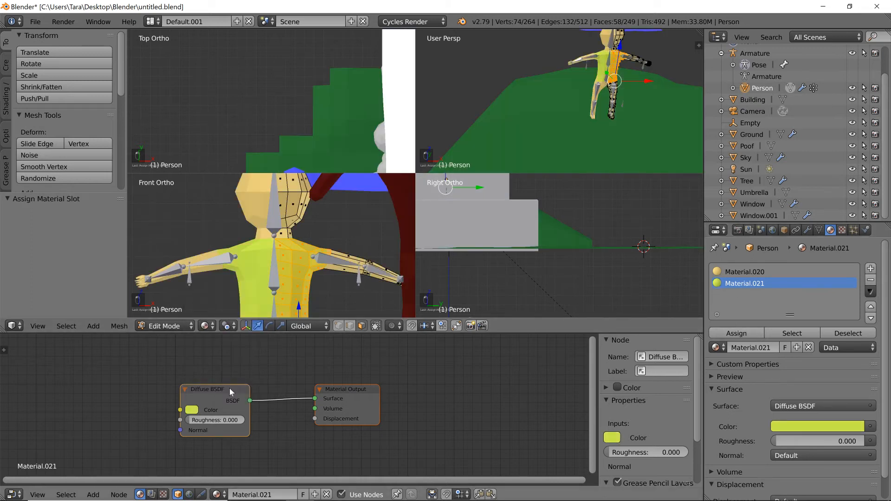
Change the shirt material's diffuse color to a muted red of R 0.326, G 0.109, B 0.135
{"action": "left_click", "coordinate": [192, 411]}
{"action": "left_click", "coordinate": [201, 317]}
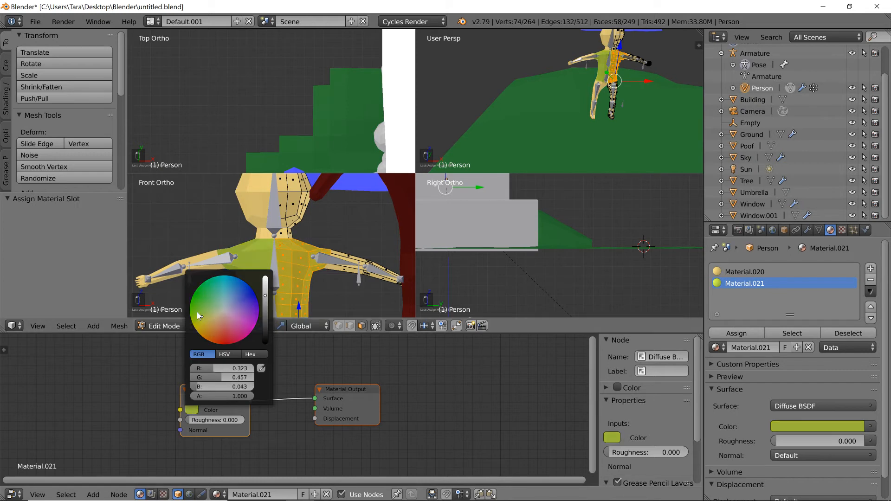
{"action": "left_click", "coordinate": [192, 410]}
{"action": "left_click", "coordinate": [226, 323]}
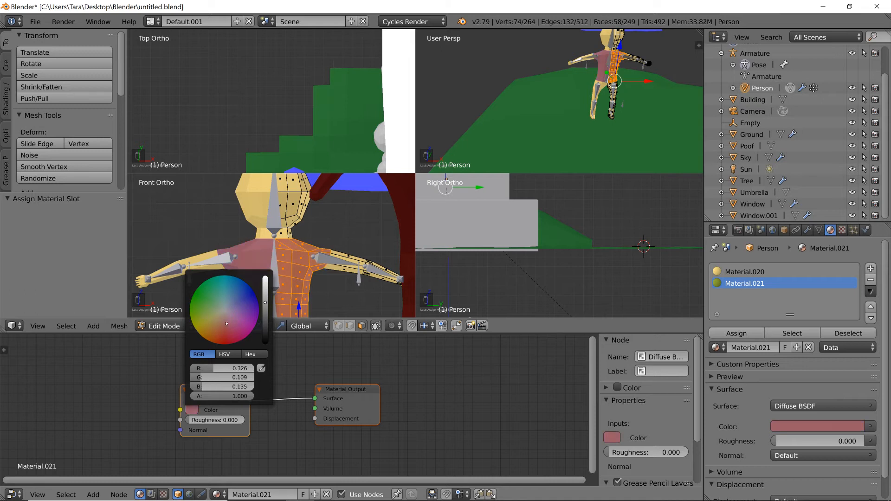
Clear the selection and box-select the upper leg faces in the front view's wireframe display
{"action": "scroll", "coordinate": [299, 270], "scroll_direction": "down", "scroll_amount": 4}
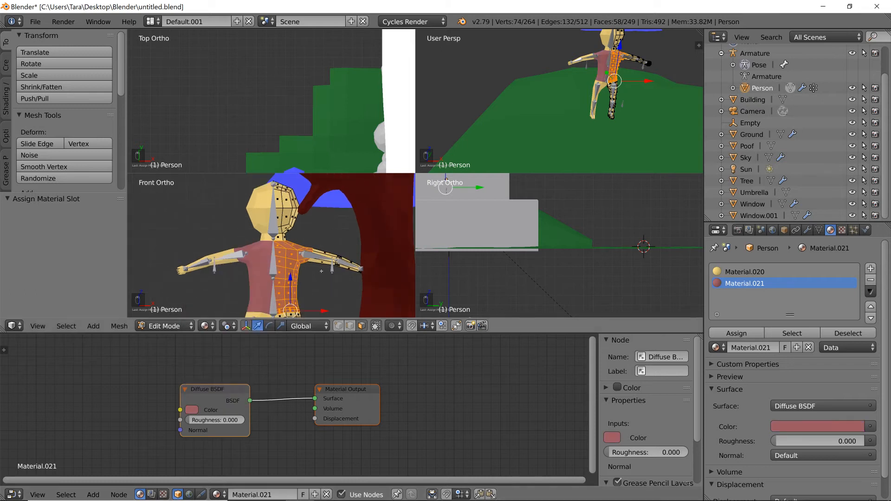
{"action": "middle_click_drag", "start_coordinate": [304, 290], "coordinate": [299, 214], "text": "shift"}
{"action": "scroll", "coordinate": [299, 260], "scroll_direction": "up", "scroll_amount": 3}
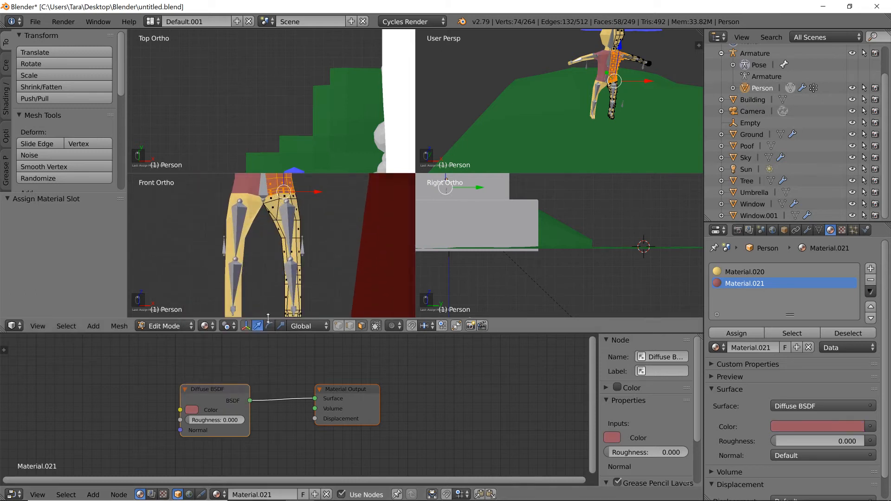
{"action": "key", "text": "z"}
{"action": "key", "text": "a"}
{"action": "key", "text": "b"}
{"action": "left_click_drag", "start_coordinate": [258, 199], "coordinate": [351, 283]}
{"action": "key", "text": "z"}
{"action": "left_click", "coordinate": [205, 326]}
{"action": "left_click", "coordinate": [214, 299]}
Try to extend the leg selection upward over the lowest waist faces, and undo the added selection
{"action": "scroll", "coordinate": [269, 246], "scroll_direction": "up", "scroll_amount": 4}
{"action": "key", "text": "z"}
{"action": "key", "text": "b"}
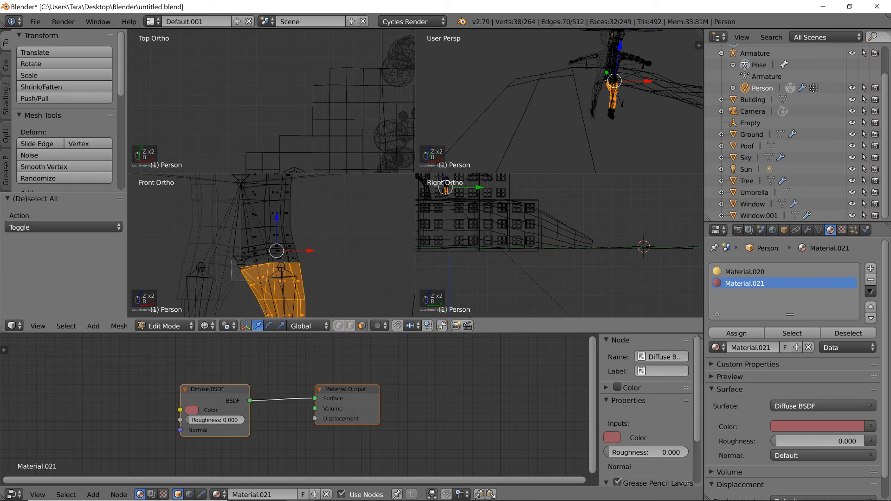
{"action": "left_click_drag", "start_coordinate": [232, 281], "coordinate": [315, 253]}
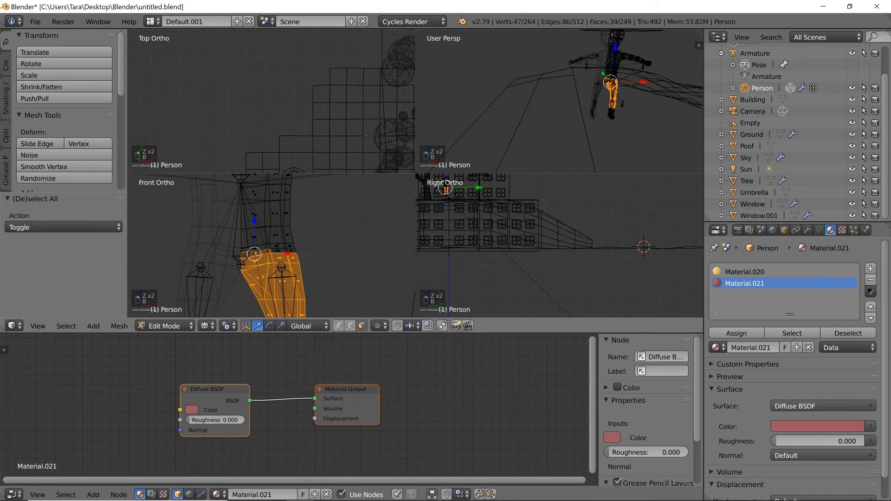
{"action": "key", "text": "ctrl+z"}
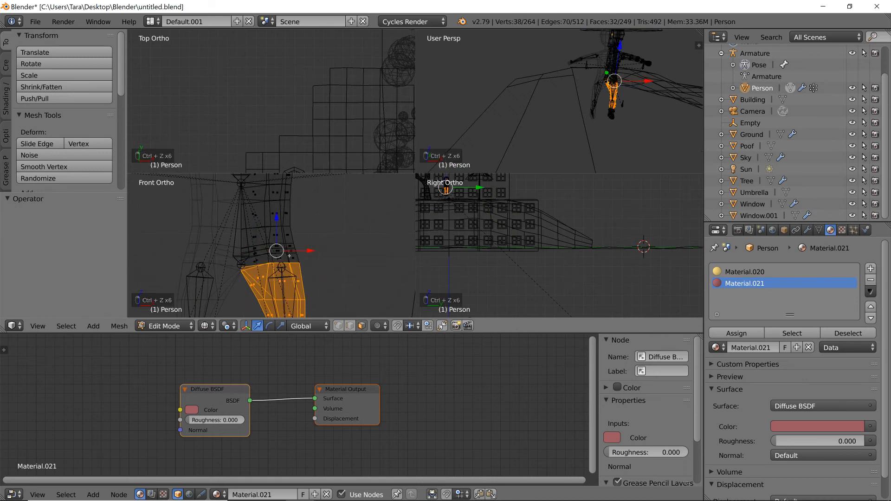
Extend the leg selection with box selection so that it covers the faces from the hip down to the ankle
{"action": "key", "text": "b"}
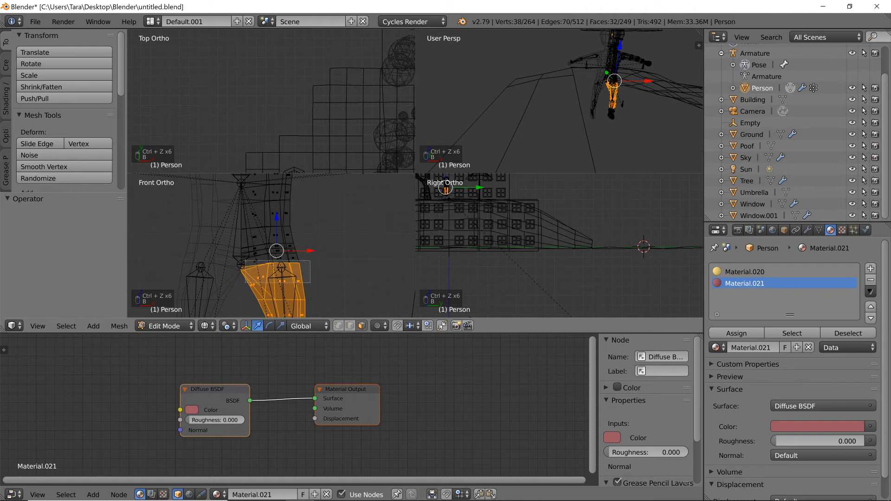
{"action": "mouse_move", "coordinate": [230, 275]}
{"action": "left_mouse_down", "text": "ctrl"}
{"action": "mouse_move", "coordinate": [312, 267]}
{"action": "mouse_move", "coordinate": [260, 287]}
{"action": "mouse_move", "coordinate": [303, 269]}
{"action": "left_mouse_up", "text": "ctrl"}
{"action": "key", "text": "ctrl+z"}
{"action": "left_click", "coordinate": [207, 325]}
{"action": "left_click", "coordinate": [220, 261]}
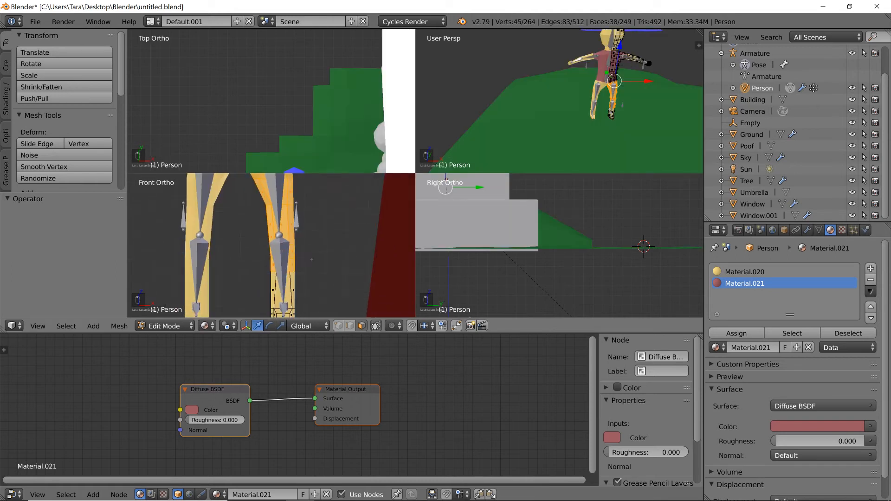
{"action": "key", "text": "z"}
{"action": "key", "text": "b"}
{"action": "left_click_drag", "start_coordinate": [251, 265], "coordinate": [346, 191]}
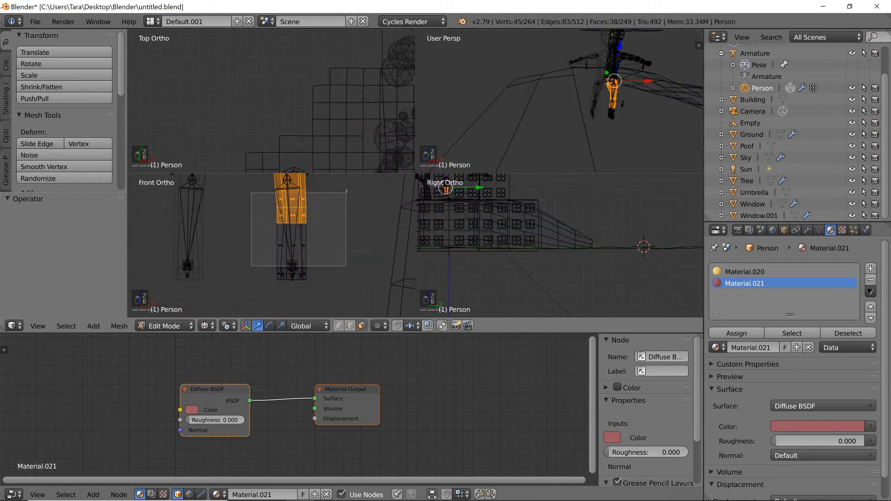
Add a third material for the trousers with a dark blue diffuse color of R 0.047, G 0.081, B 0.388, displaying Material shading
{"action": "left_click", "coordinate": [871, 268]}
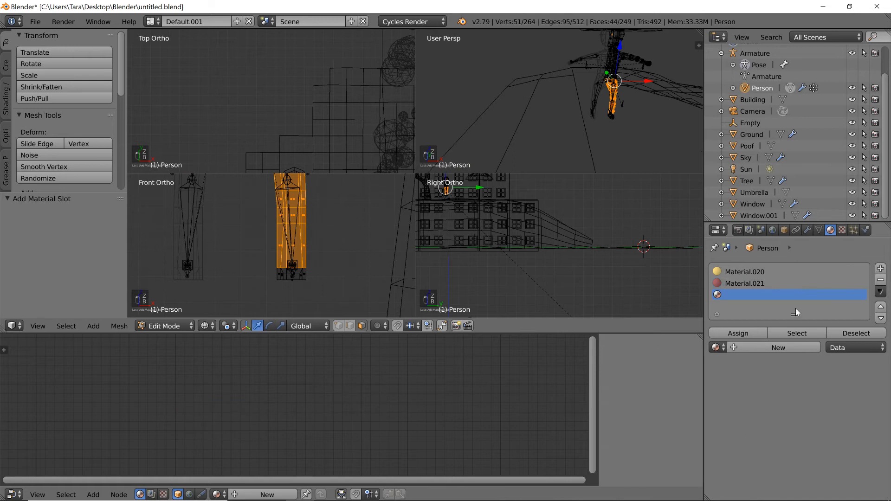
{"action": "left_click", "coordinate": [738, 345]}
{"action": "left_click", "coordinate": [207, 326]}
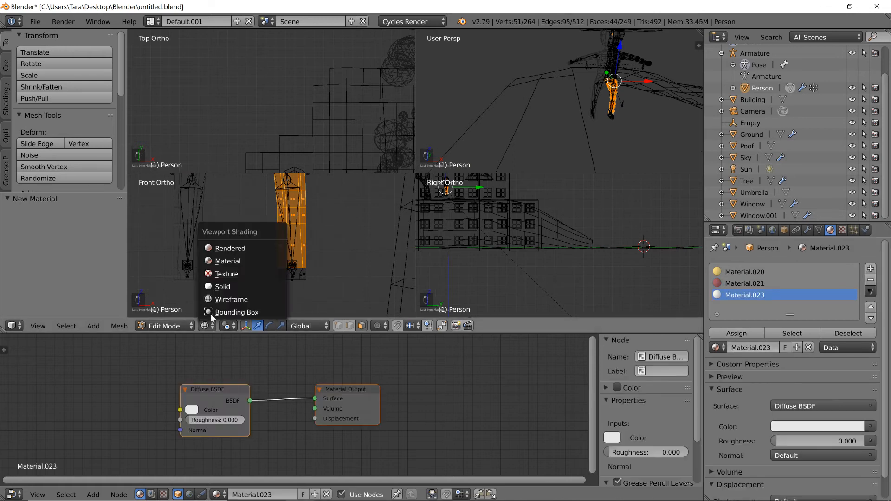
{"action": "left_click", "coordinate": [228, 261]}
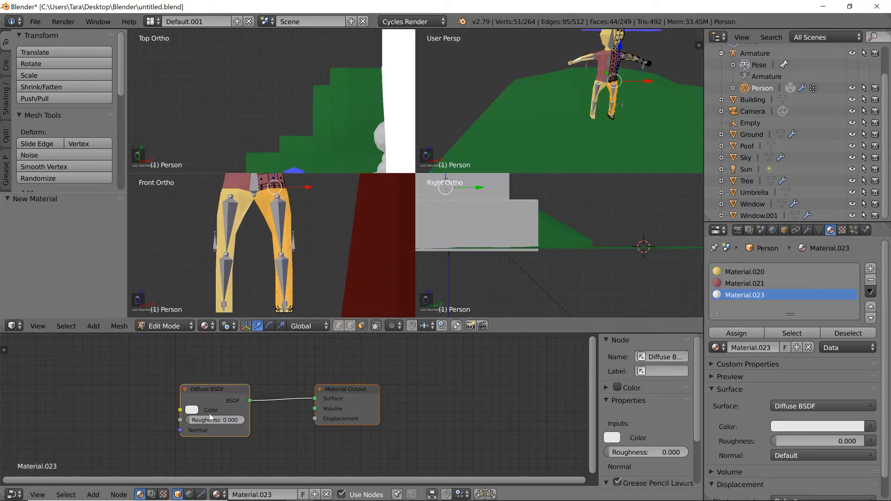
{"action": "left_click", "coordinate": [194, 411]}
{"action": "left_click_drag", "start_coordinate": [235, 313], "coordinate": [241, 296]}
{"action": "scroll", "coordinate": [241, 296], "scroll_direction": "down", "scroll_amount": 8}
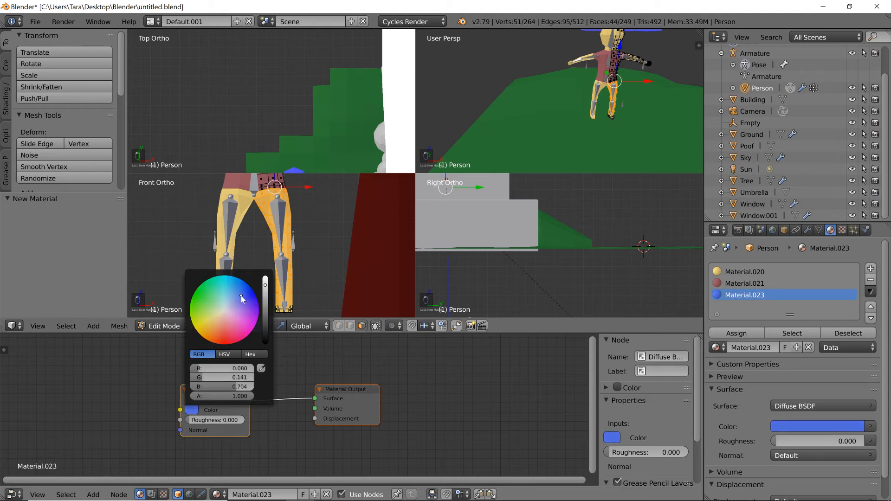
{"action": "scroll", "coordinate": [241, 296], "scroll_direction": "up", "scroll_amount": 3}
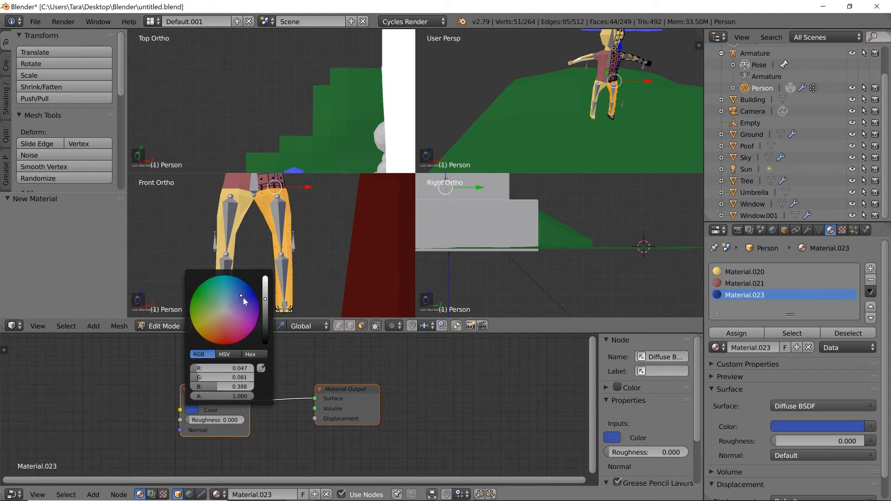
Assign the blue material to the selected leg faces and return to Object Mode to check the trousers
{"action": "left_click", "coordinate": [718, 332]}
{"action": "key", "text": "Tab"}
{"action": "scroll", "coordinate": [296, 275], "scroll_direction": "down", "scroll_amount": 2}
{"action": "scroll", "coordinate": [296, 275], "scroll_direction": "up", "scroll_amount": 2}
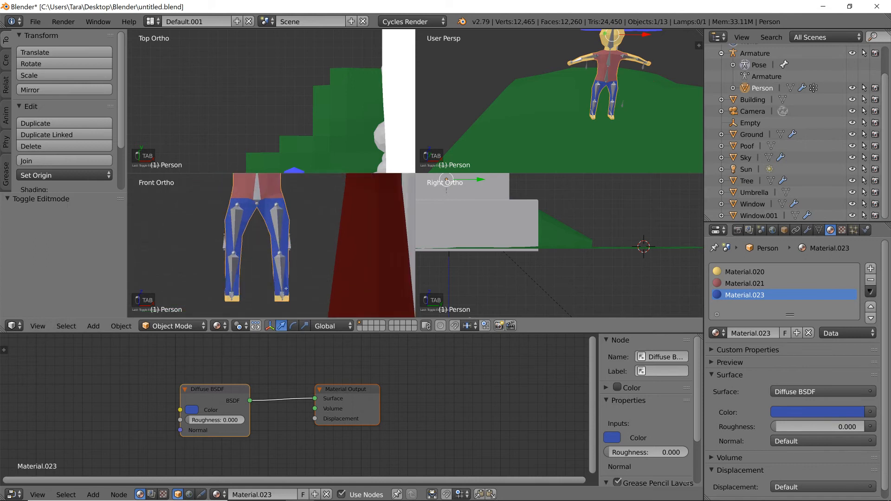
Re-enter Edit Mode in wireframe display, clear the selection and box-select only the foot faces below the ankle
{"action": "key", "text": "Tab"}
{"action": "scroll", "coordinate": [286, 288], "scroll_direction": "down", "scroll_amount": 2}
{"action": "key", "text": "z"}
{"action": "key", "text": "b"}
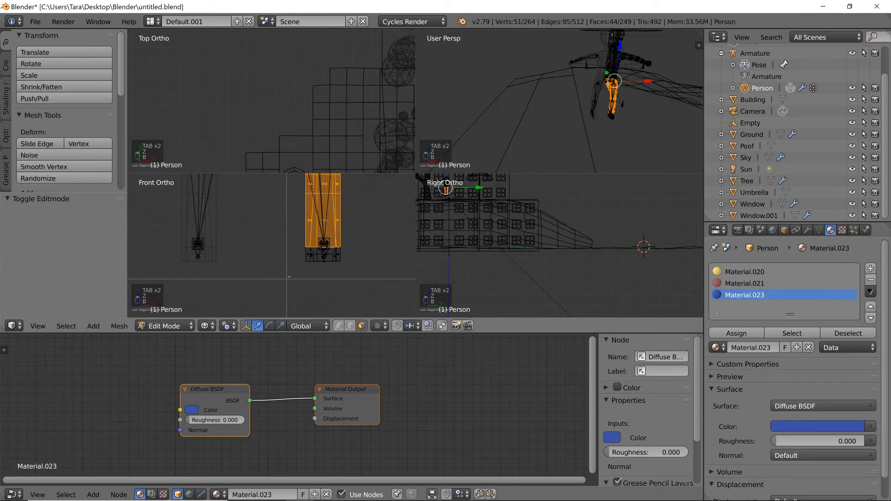
{"action": "key", "text": "a"}
{"action": "key", "text": "b"}
{"action": "left_click_drag", "start_coordinate": [284, 232], "coordinate": [379, 282]}
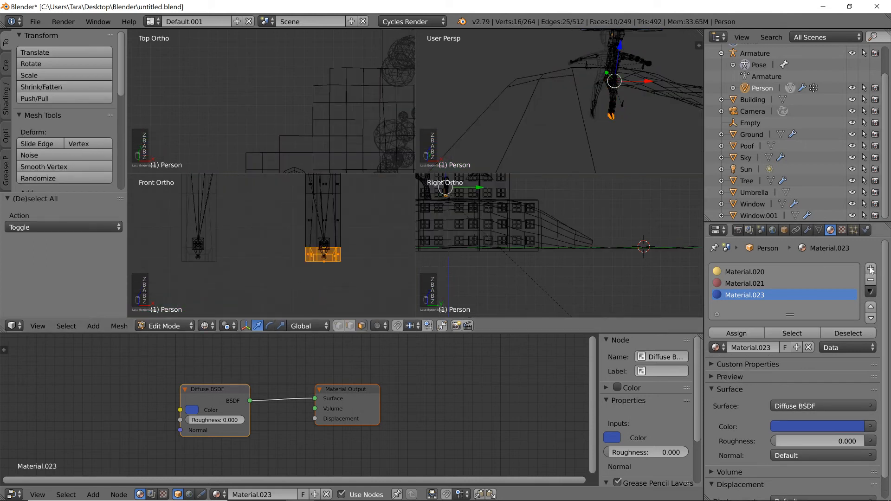
Add a fourth material slot for the person's shoes and give its new material a dark grey diffuse color
{"action": "left_click", "coordinate": [869, 271]}
{"action": "left_click", "coordinate": [806, 347]}
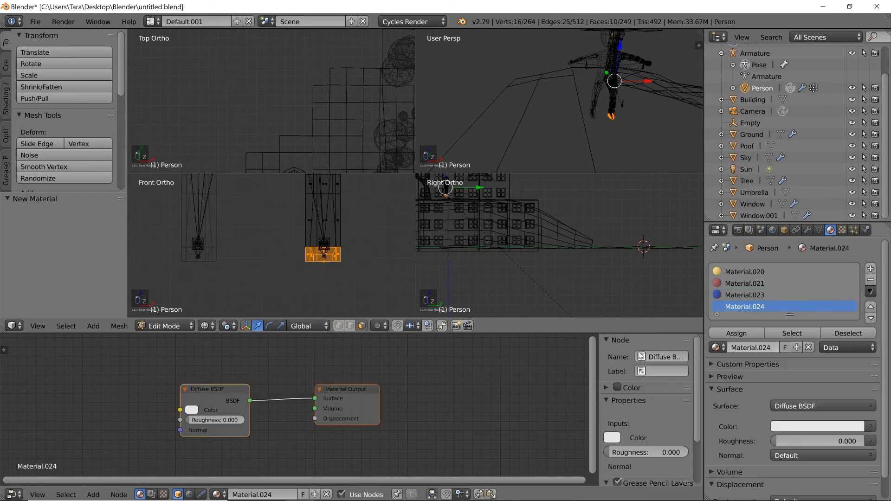
{"action": "left_click", "coordinate": [192, 410]}
{"action": "scroll", "coordinate": [195, 389], "scroll_direction": "down", "scroll_amount": 12}
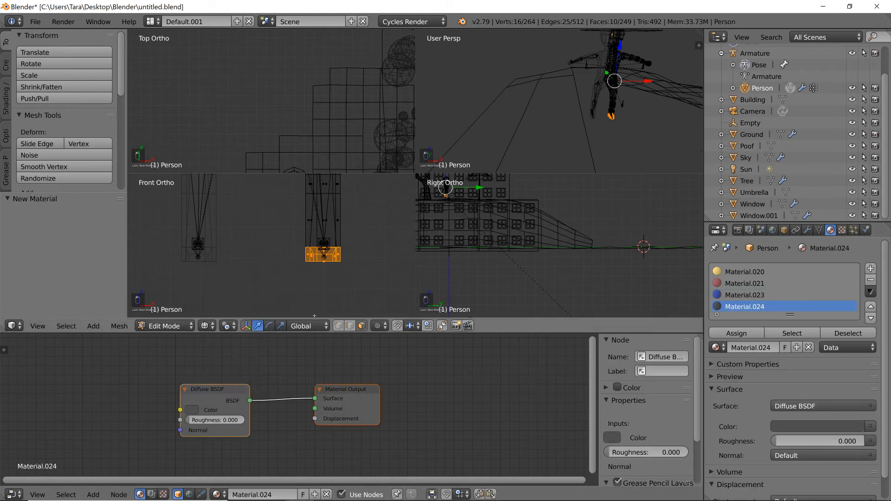
Display the viewports in Material shading and assign the dark grey material to the selected foot faces
{"action": "left_click", "coordinate": [207, 327]}
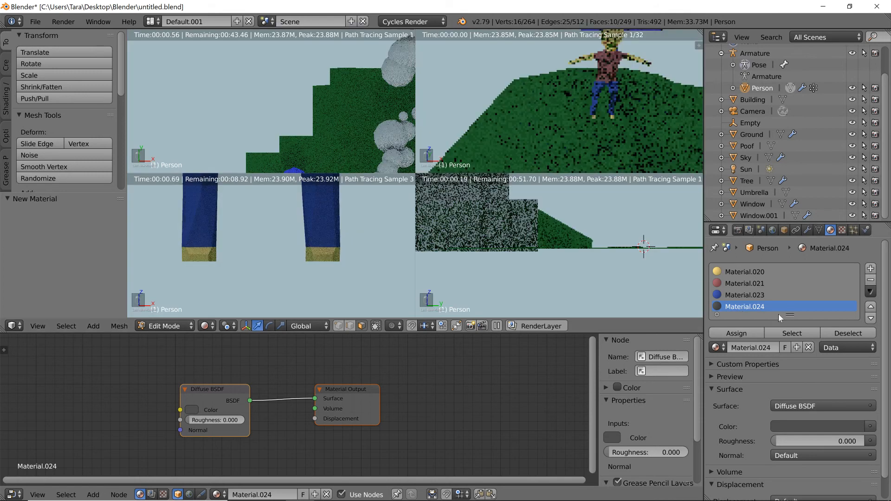
{"action": "left_click", "coordinate": [209, 325]}
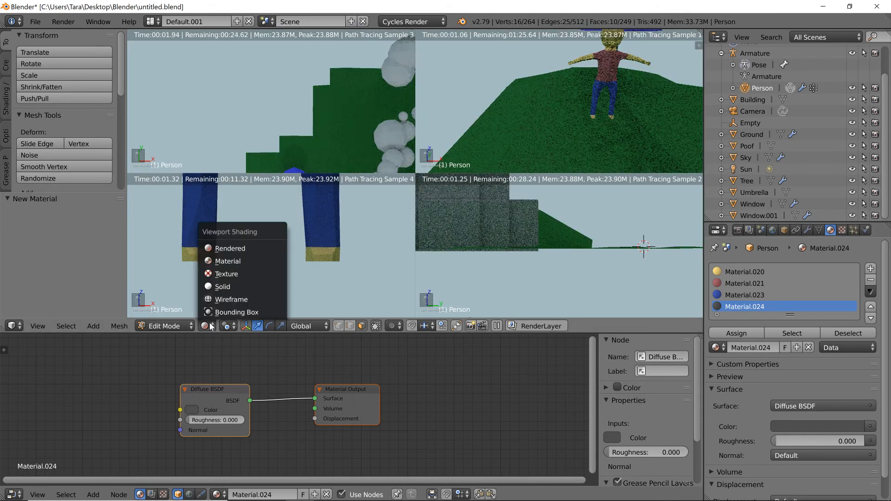
{"action": "left_click", "coordinate": [227, 260]}
{"action": "left_click", "coordinate": [737, 334]}
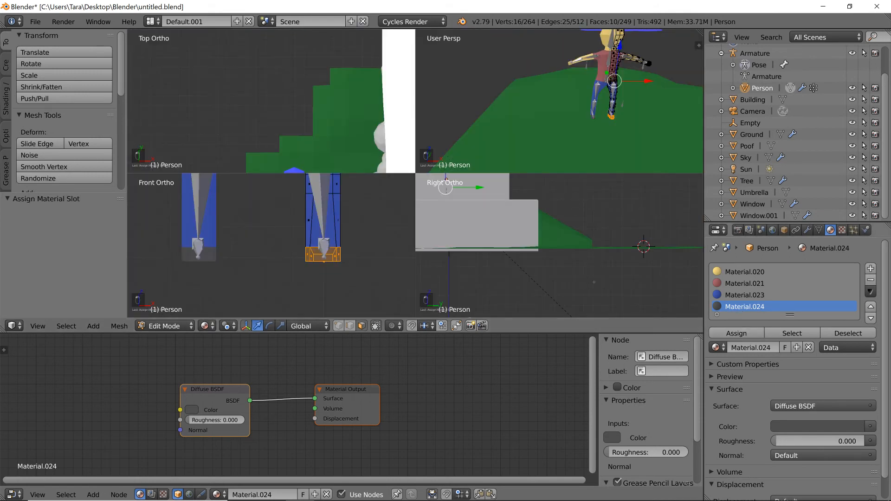
Return to Object Mode, leave quad view and check the scene through the camera in Rendered shading
{"action": "key", "text": "Tab"}
{"action": "key", "text": "ctrl+alt+q"}
{"action": "middle_click_drag", "start_coordinate": [330, 233], "coordinate": [422, 204]}
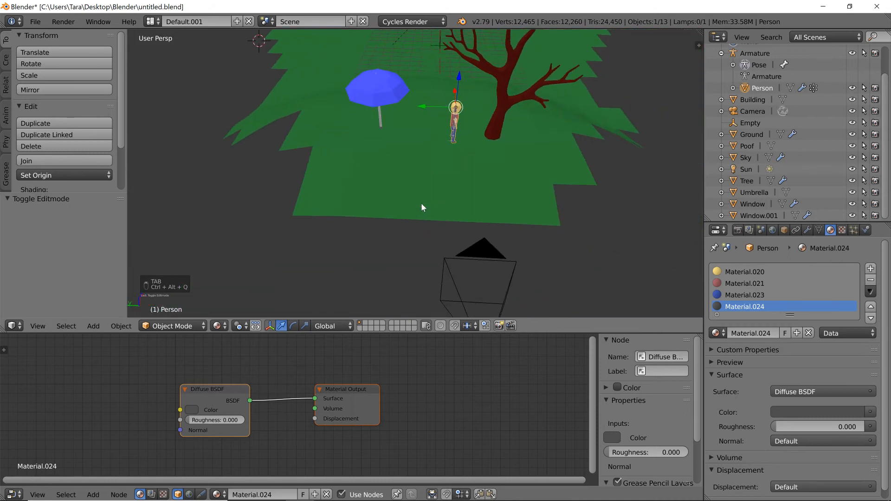
{"action": "left_click", "coordinate": [217, 326]}
{"action": "left_click", "coordinate": [244, 249]}
{"action": "key", "text": "KP_0"}
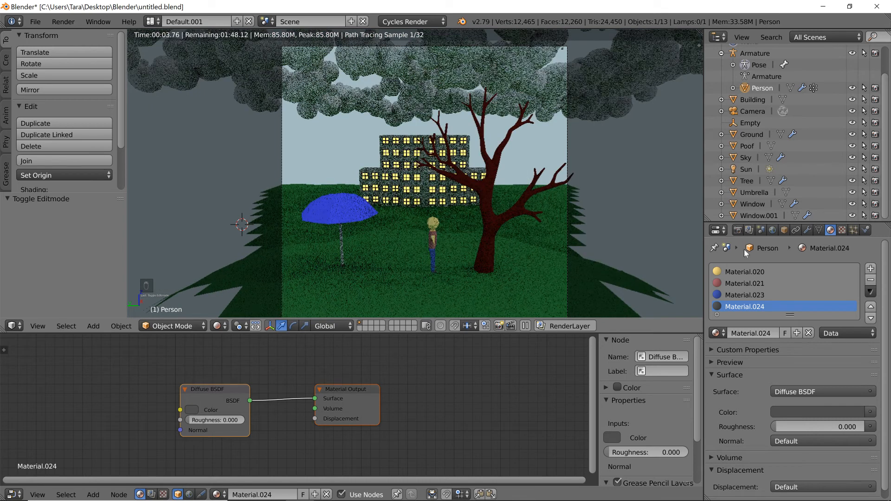
Change the person's skin material from yellow to a paler peach diffuse color and save the file
{"action": "left_click", "coordinate": [744, 272]}
{"action": "left_click", "coordinate": [201, 415]}
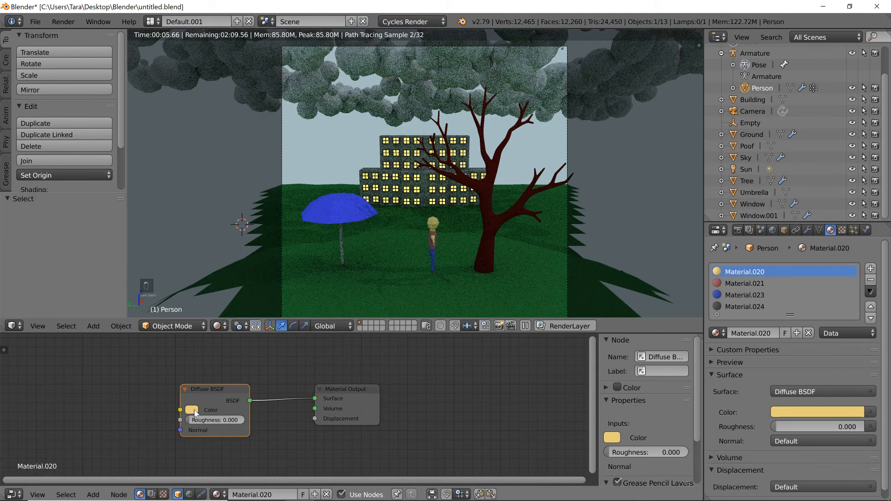
{"action": "left_click", "coordinate": [193, 411]}
{"action": "left_click_drag", "start_coordinate": [219, 316], "coordinate": [218, 318]}
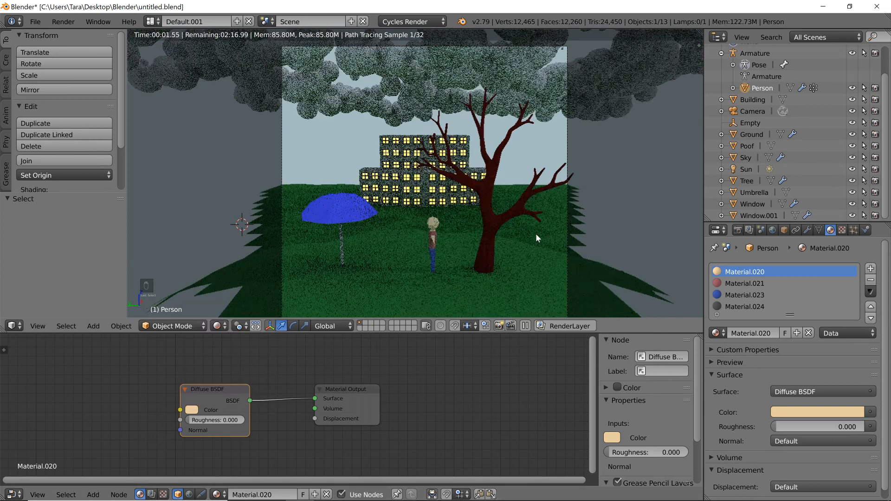
{"action": "key", "text": "ctrl+s"}
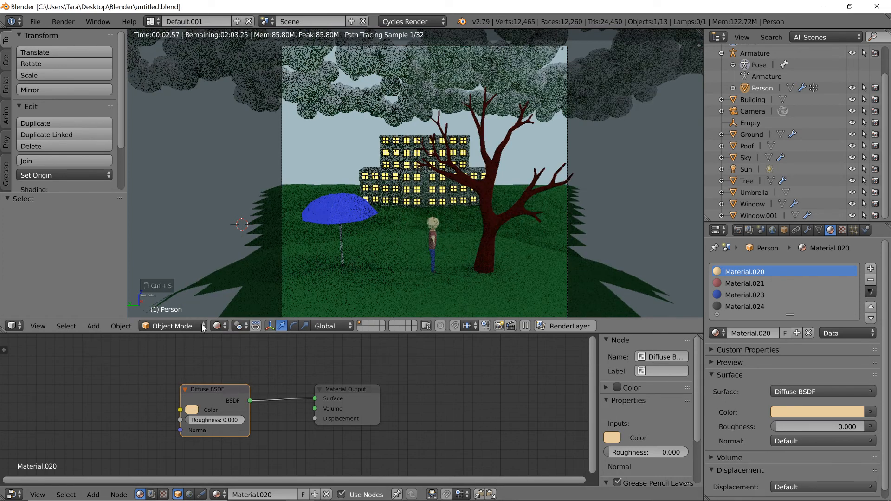
Switch the viewport to Material shading and delete the Sun lamp from the scene
{"action": "left_click", "coordinate": [217, 330]}
{"action": "left_click", "coordinate": [247, 263]}
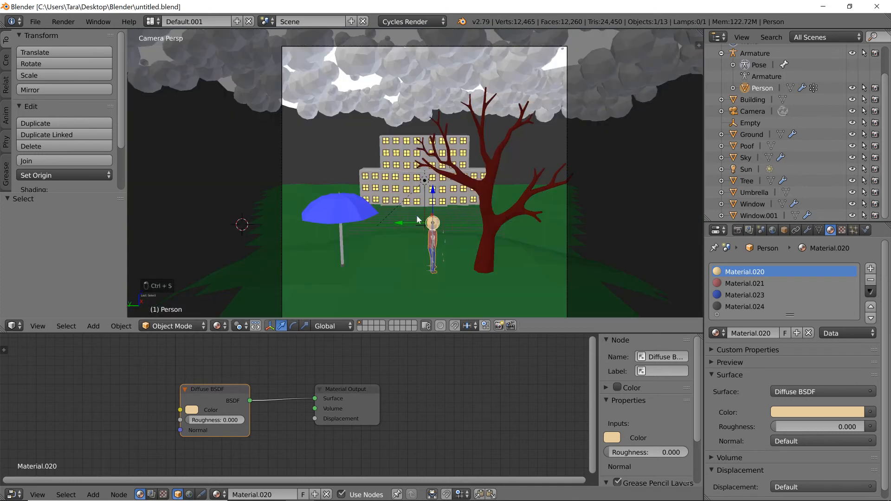
{"action": "scroll", "coordinate": [589, 175], "scroll_direction": "down", "scroll_amount": 3}
{"action": "left_click", "coordinate": [745, 169]}
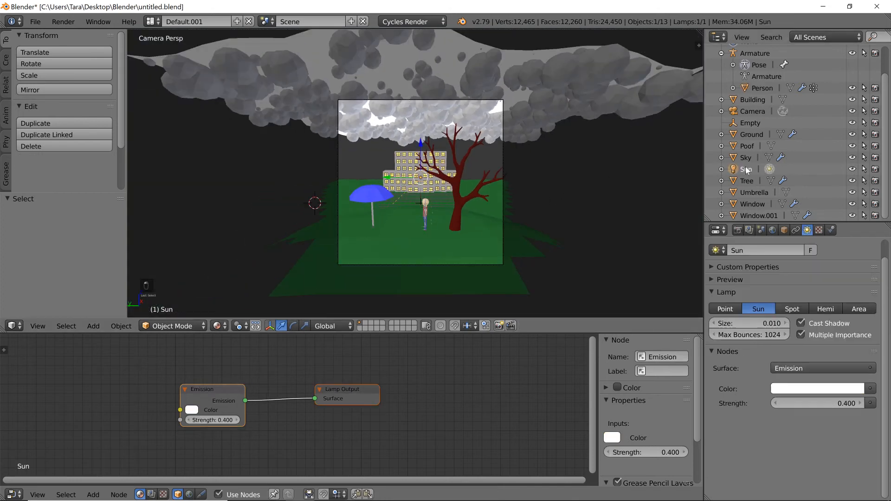
{"action": "mouse_move", "coordinate": [467, 157]}
{"action": "middle_mouse_down"}
{"action": "mouse_move", "coordinate": [477, 171]}
{"action": "mouse_move", "coordinate": [455, 164]}
{"action": "mouse_move", "coordinate": [455, 180]}
{"action": "mouse_move", "coordinate": [451, 167]}
{"action": "mouse_move", "coordinate": [458, 168]}
{"action": "middle_mouse_up"}
{"action": "key", "text": "Delete"}
{"action": "left_click", "coordinate": [441, 169]}
Add a Point lamp at a 3D cursor position above the ground, near the tree branches beyond the person
{"action": "scroll", "coordinate": [459, 228], "scroll_direction": "up", "scroll_amount": 5}
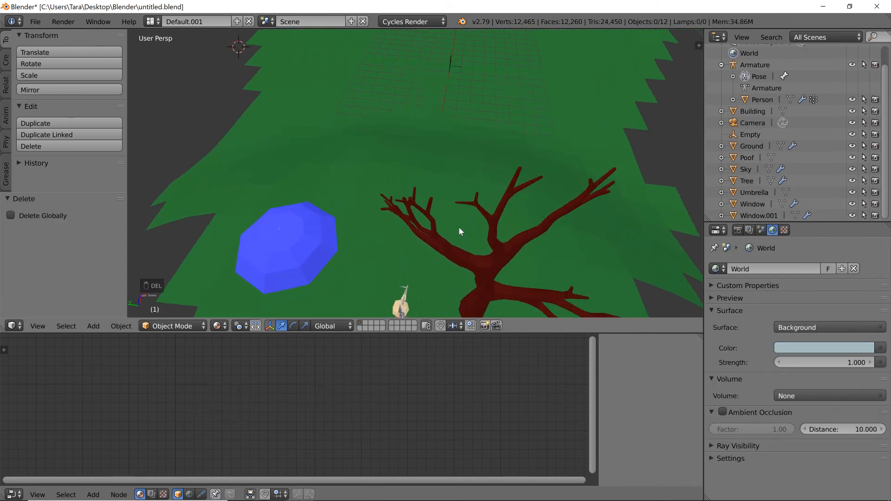
{"action": "middle_click_drag", "start_coordinate": [463, 212], "coordinate": [469, 165]}
{"action": "scroll", "coordinate": [481, 166], "scroll_direction": "up", "scroll_amount": 3}
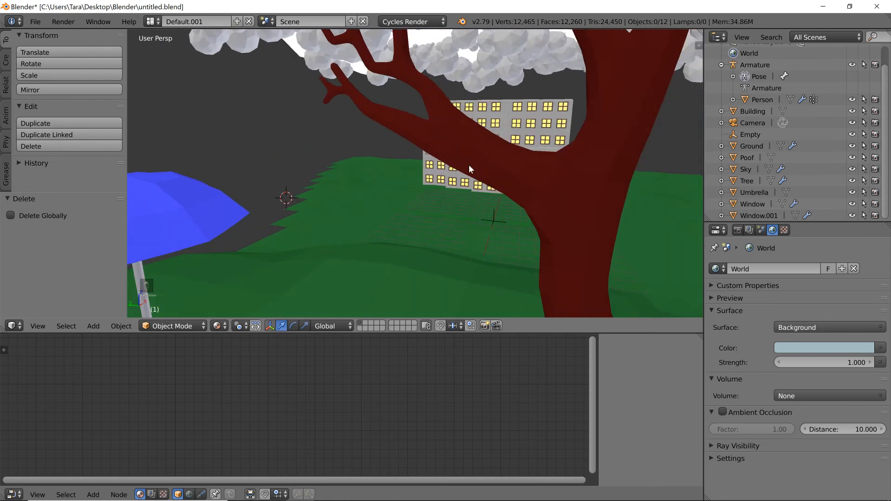
{"action": "left_click", "coordinate": [8, 62]}
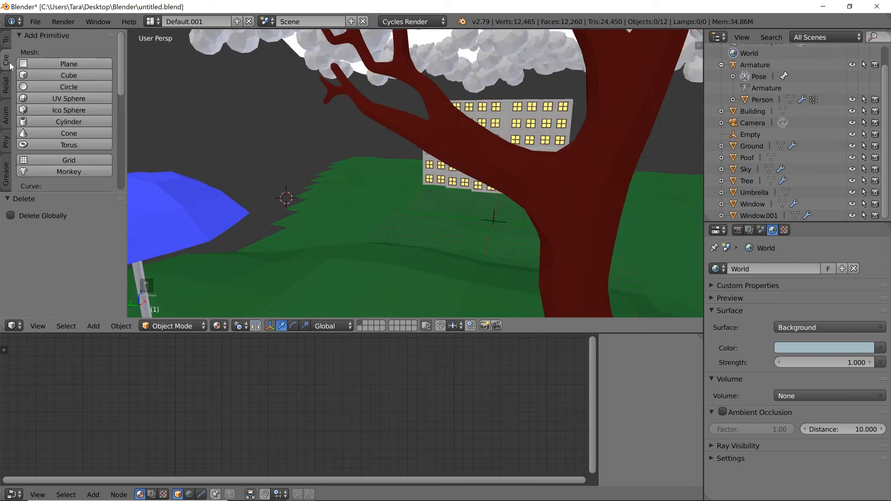
{"action": "scroll", "coordinate": [159, 159], "scroll_direction": "down", "scroll_amount": 4}
{"action": "scroll", "coordinate": [117, 143], "scroll_direction": "down", "scroll_amount": 7}
{"action": "scroll", "coordinate": [114, 151], "scroll_direction": "down", "scroll_amount": 3}
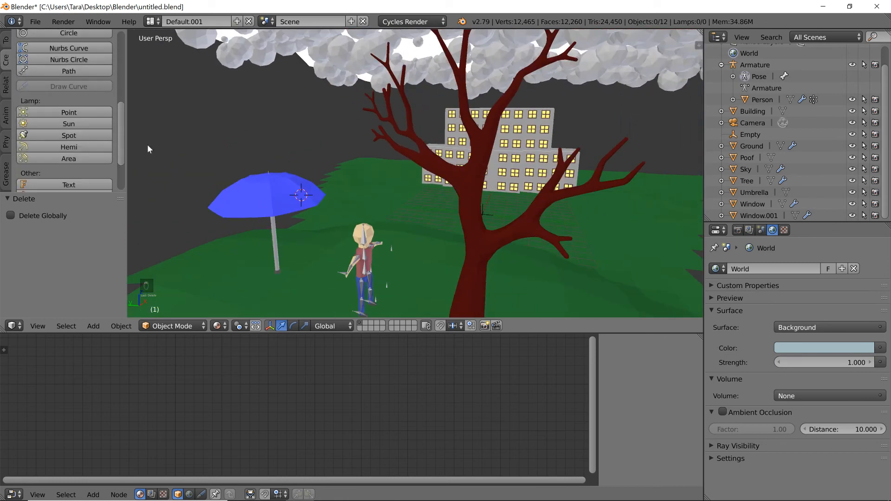
{"action": "middle_click_drag", "start_coordinate": [425, 158], "coordinate": [434, 161]}
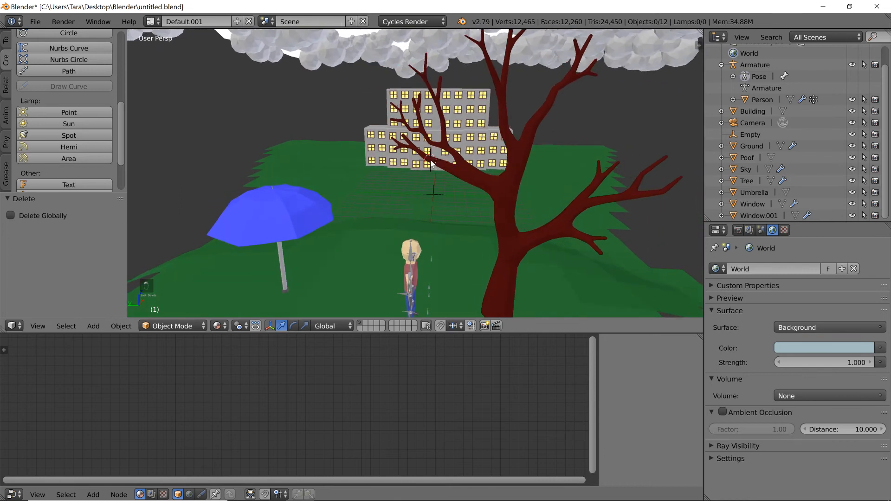
{"action": "left_click", "coordinate": [70, 113]}
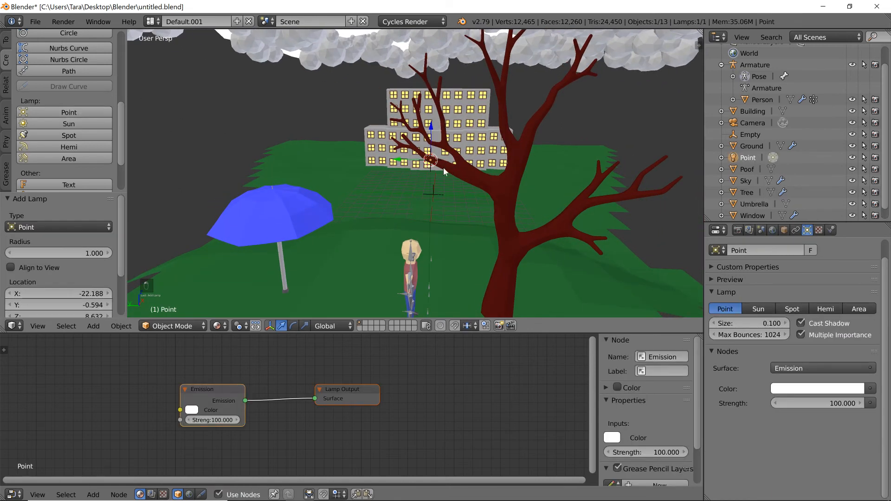
Move the point lamp about 0.27 horizontally and 0.15 down, and preview the camera view in Rendered shading
{"action": "middle_click_drag", "start_coordinate": [443, 168], "coordinate": [441, 171]}
{"action": "key", "text": "g"}
{"action": "key", "text": "shift+z"}
{"action": "left_click", "coordinate": [439, 178]}
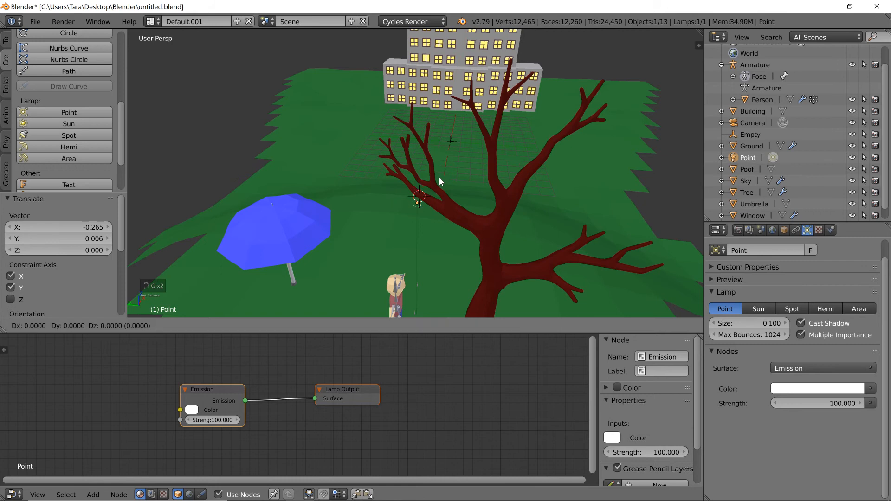
{"action": "key", "text": "KP_0"}
{"action": "left_click", "coordinate": [218, 326]}
{"action": "left_click", "coordinate": [242, 248]}
{"action": "scroll", "coordinate": [435, 233], "scroll_direction": "up", "scroll_amount": 2}
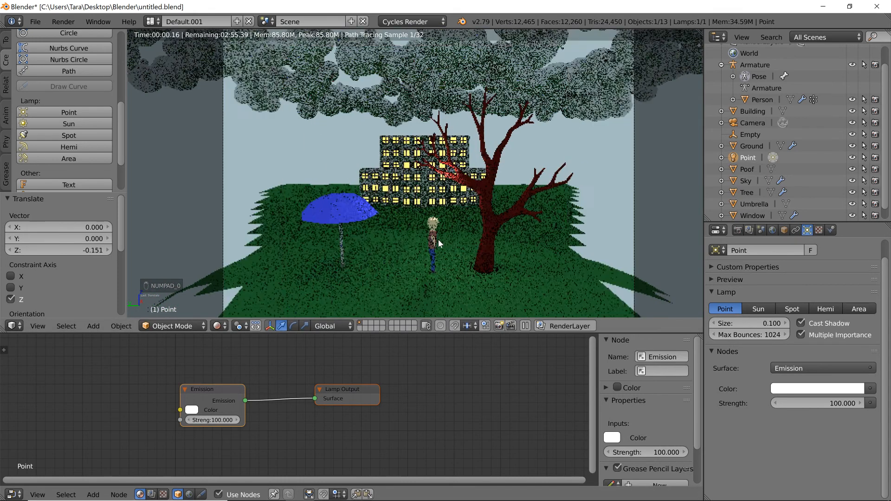
Keep the point lamp's color white and set its emission strength to 50
{"action": "left_click", "coordinate": [192, 411]}
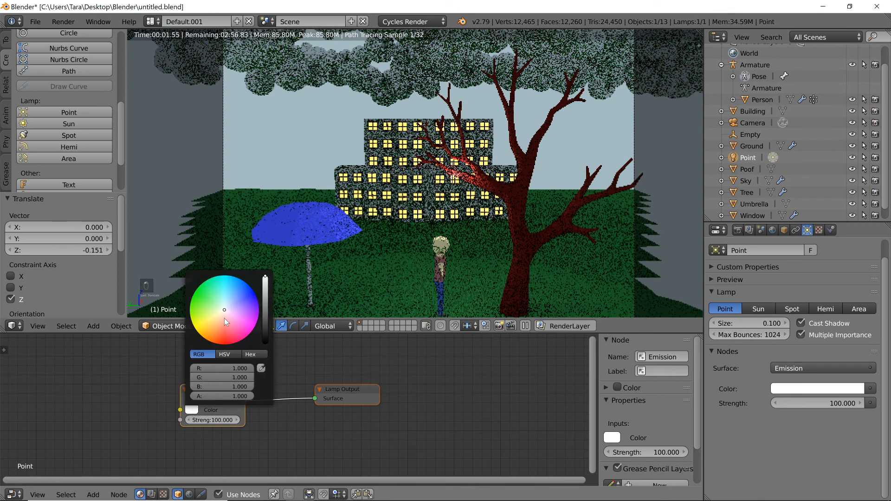
{"action": "left_click", "coordinate": [215, 419]}
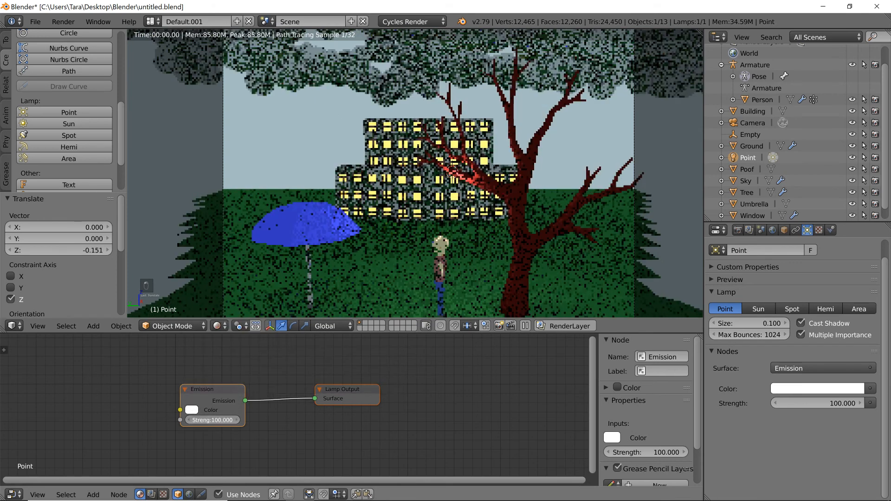
{"action": "type", "text": "50"}
{"action": "key", "text": "Return"}
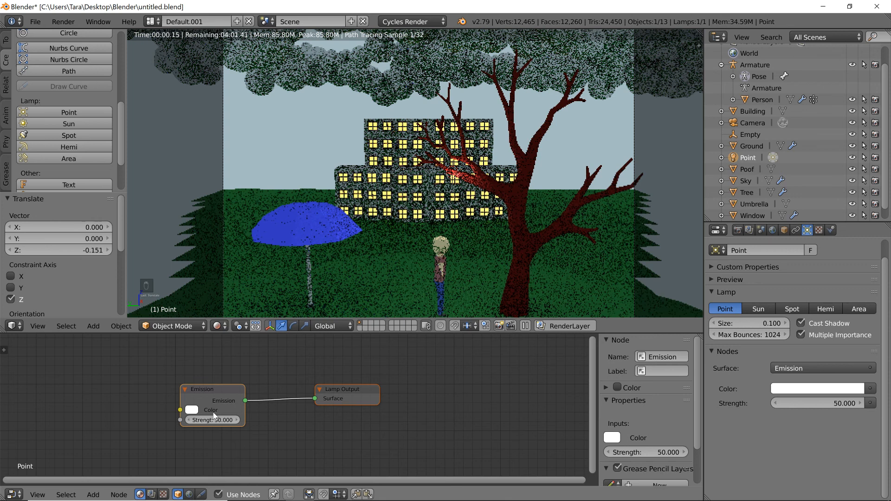
In Material shading, reposition the point lamp horizontally in several moves, finishing with about -0.29 in X and -0.36 in Y
{"action": "left_click", "coordinate": [218, 326]}
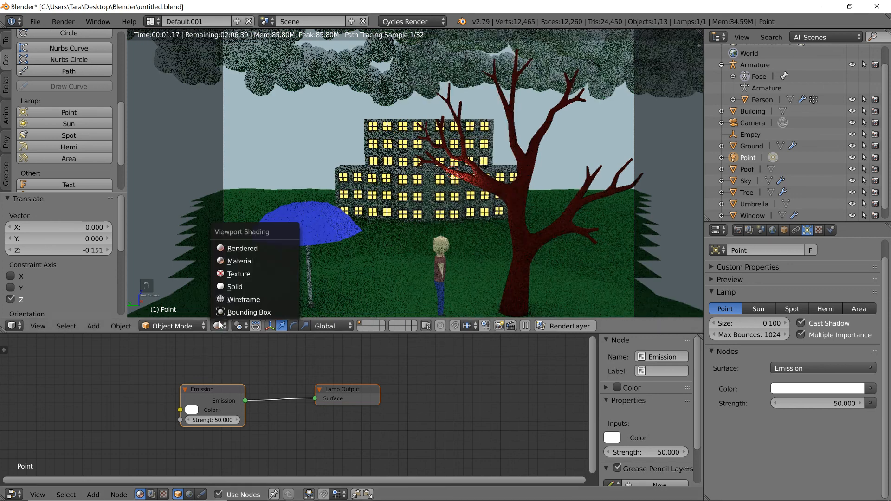
{"action": "left_click", "coordinate": [232, 261]}
{"action": "key", "text": "g"}
{"action": "key", "text": "shift+z"}
{"action": "left_click", "coordinate": [560, 163]}
{"action": "mouse_move", "coordinate": [559, 163]}
{"action": "middle_mouse_down"}
{"action": "mouse_move", "coordinate": [553, 200]}
{"action": "mouse_move", "coordinate": [569, 177]}
{"action": "middle_mouse_up"}
{"action": "key", "text": "g"}
{"action": "key", "text": "shift+z"}
{"action": "left_click", "coordinate": [564, 173]}
{"action": "key", "text": "g"}
{"action": "key", "text": "shift+z"}
{"action": "left_click", "coordinate": [579, 183]}
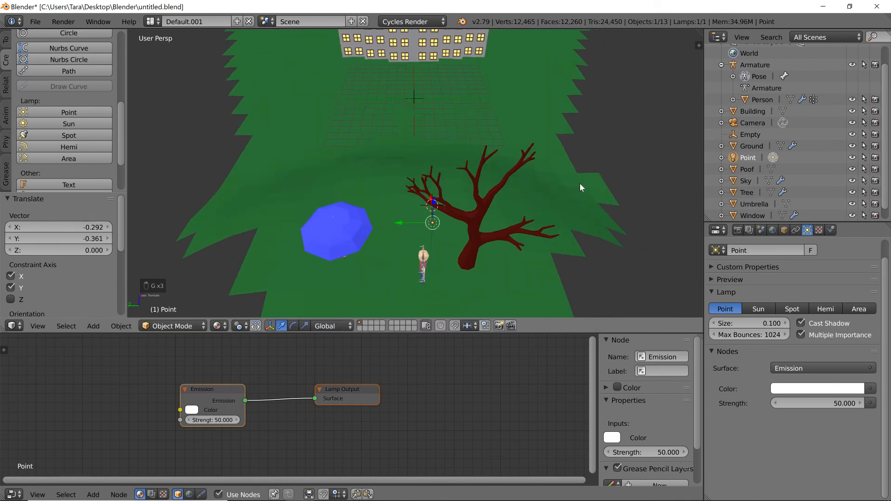
Preview the camera view in Rendered shading and lower the World background strength to 0.4
{"action": "key", "text": "KP_0"}
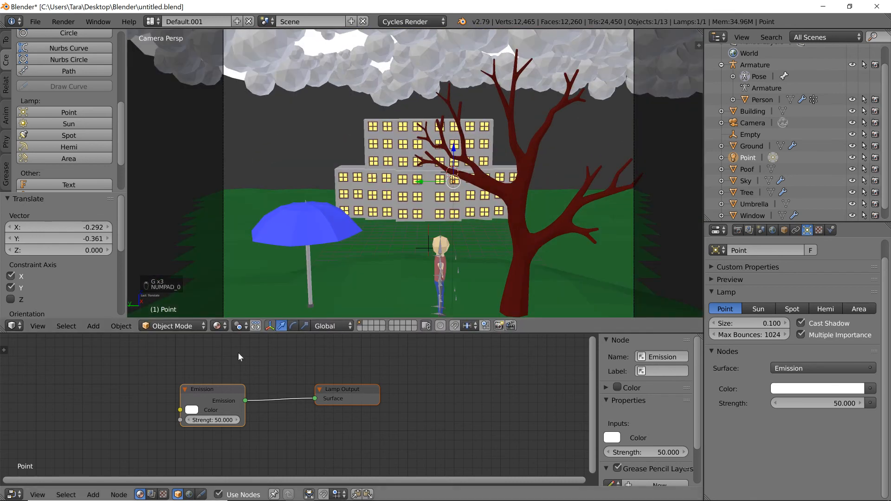
{"action": "left_click", "coordinate": [217, 326]}
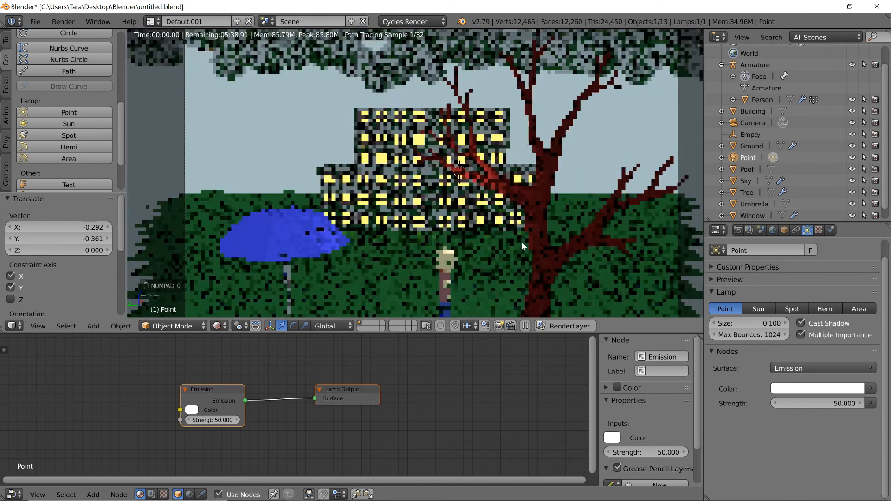
{"action": "left_click", "coordinate": [773, 230]}
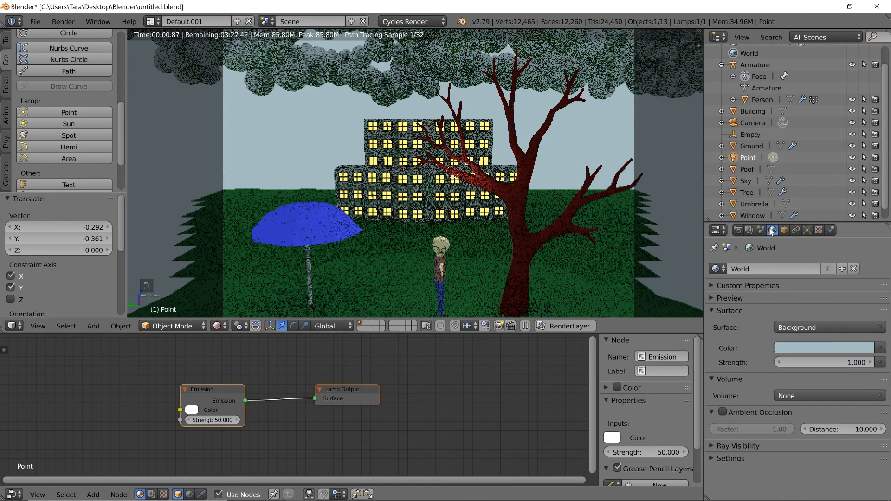
{"action": "left_click", "coordinate": [778, 361]}
{"action": "left_click", "coordinate": [779, 360]}
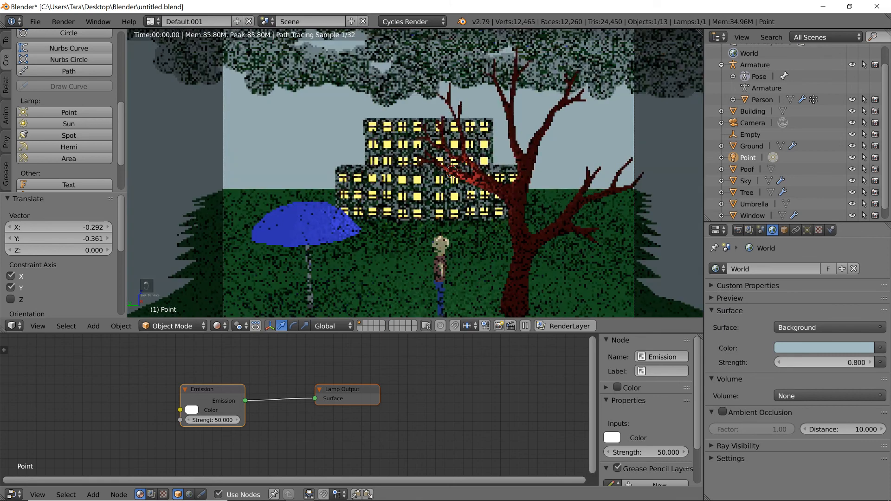
{"action": "left_click", "coordinate": [780, 360]}
{"action": "left_click", "coordinate": [780, 360]}
{"action": "left_click", "coordinate": [780, 359]}
{"action": "left_click", "coordinate": [780, 361]}
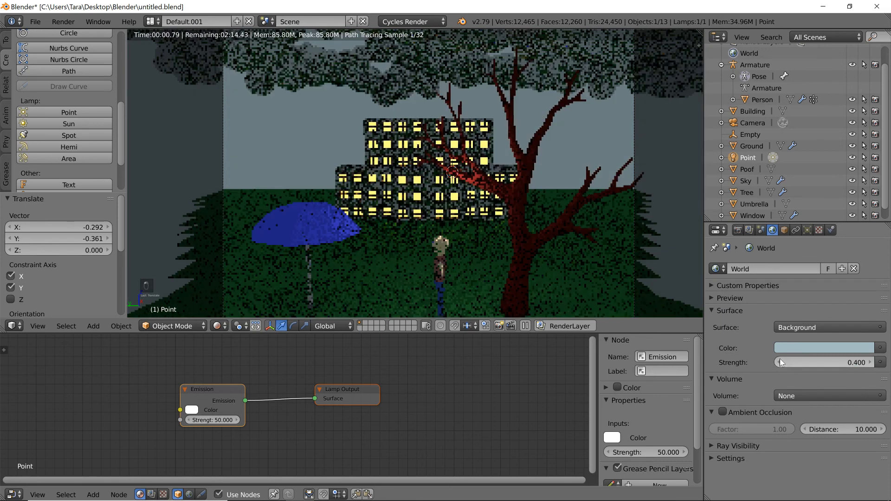
{"action": "scroll", "coordinate": [511, 191], "scroll_direction": "down", "scroll_amount": 3}
{"action": "scroll", "coordinate": [503, 198], "scroll_direction": "up", "scroll_amount": 2}
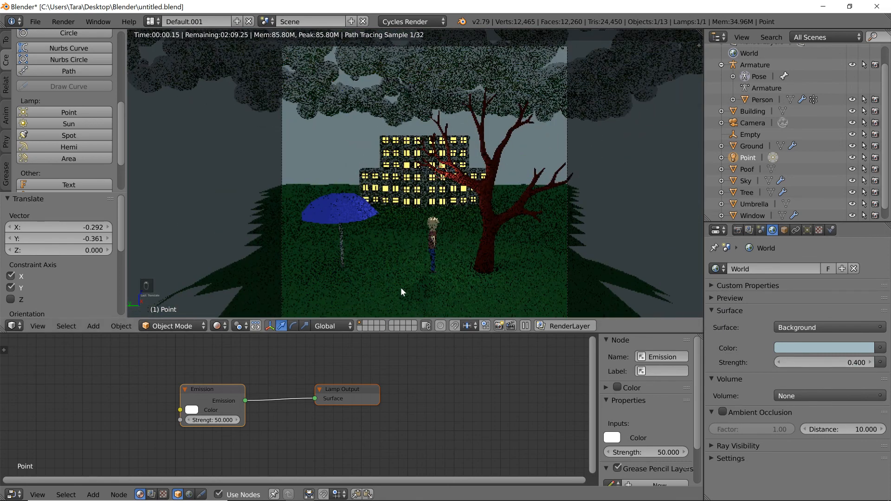
{"action": "left_click", "coordinate": [807, 230]}
{"action": "key", "text": "g"}
{"action": "key", "text": "shift+z"}
{"action": "left_click", "coordinate": [600, 197]}
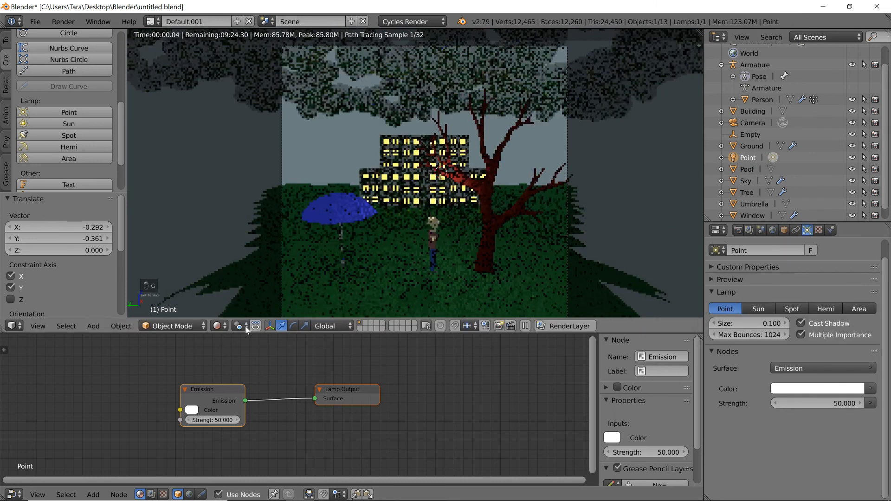
In Material shading, move the point lamp horizontally by about -1.56 in X and 0.02 in Y
{"action": "left_click", "coordinate": [216, 326]}
{"action": "left_click", "coordinate": [241, 258]}
{"action": "key", "text": "g"}
{"action": "left_click", "coordinate": [601, 198]}
Set the point lamp's emission strength to 55
{"action": "double_click", "coordinate": [213, 420]}
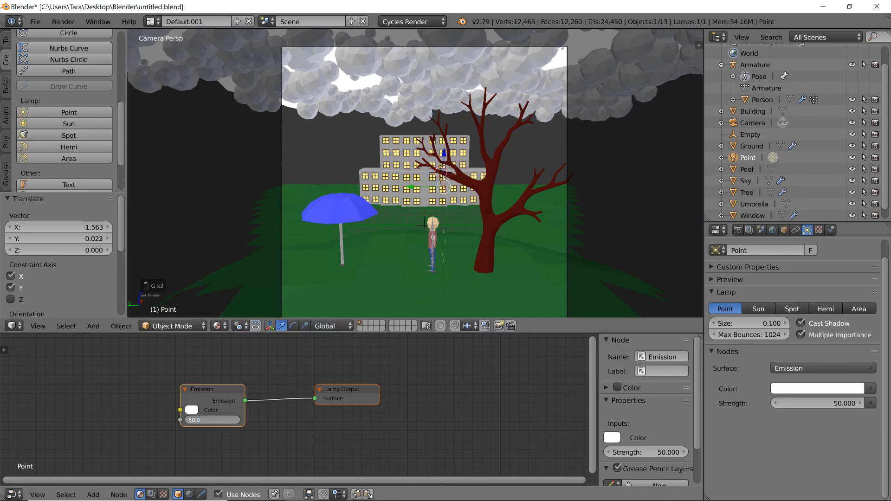
{"action": "type", "text": "55"}
{"action": "key", "text": "Return"}
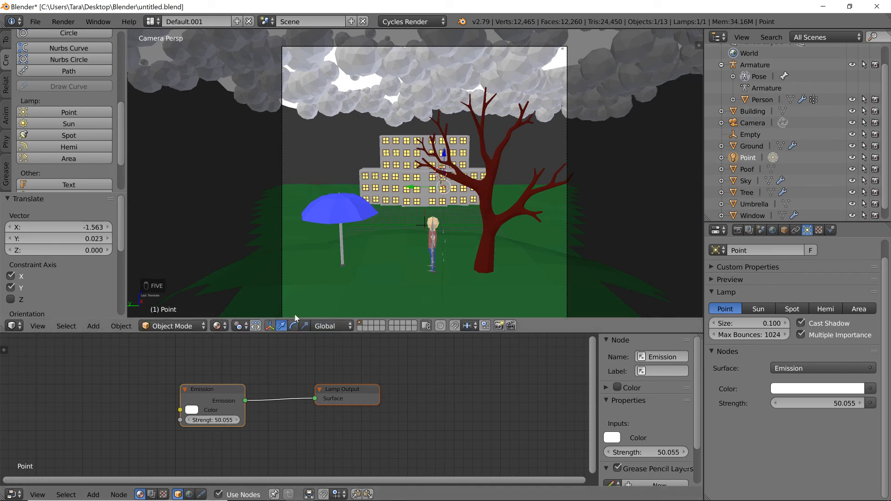
{"action": "left_click", "coordinate": [228, 420]}
{"action": "type", "text": "55"}
{"action": "key", "text": "Return"}
Preview the camera view in Rendered shading and set the point lamp's emission strength to 100
{"action": "left_click", "coordinate": [217, 326]}
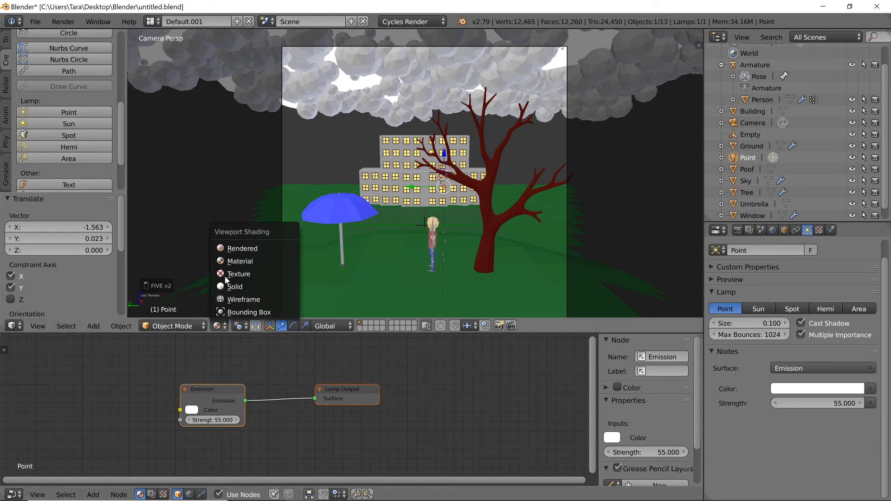
{"action": "left_click", "coordinate": [240, 249]}
{"action": "scroll", "coordinate": [527, 178], "scroll_direction": "up", "scroll_amount": 2}
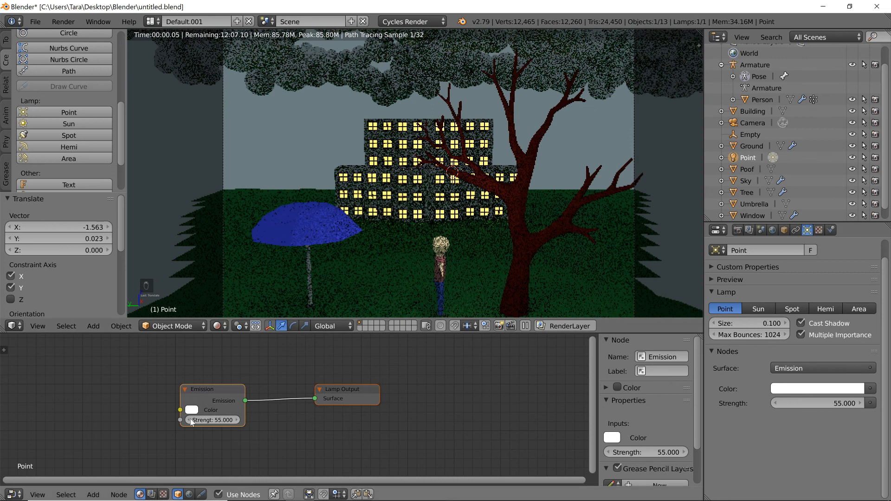
{"action": "left_click_drag", "start_coordinate": [212, 420], "coordinate": [497, 420]}
{"action": "left_click", "coordinate": [214, 420]}
{"action": "type", "text": "100"}
{"action": "key", "text": "Return"}
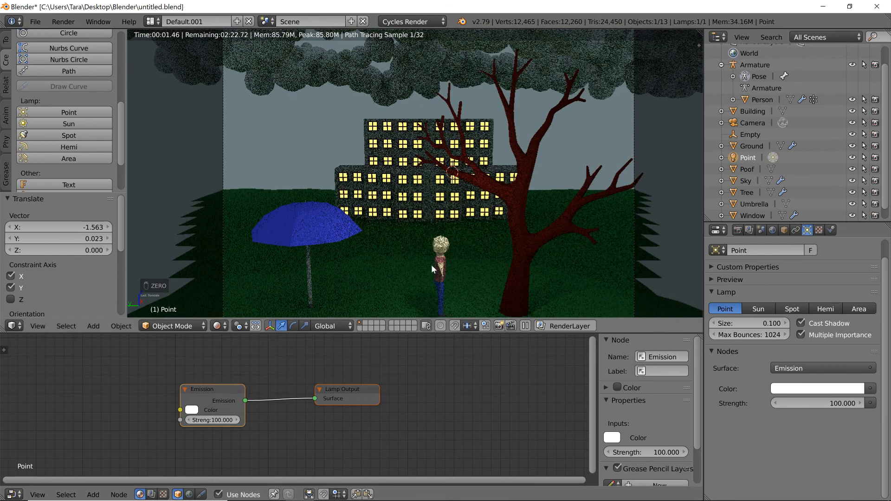
{"action": "scroll", "coordinate": [453, 237], "scroll_direction": "down", "scroll_amount": 1}
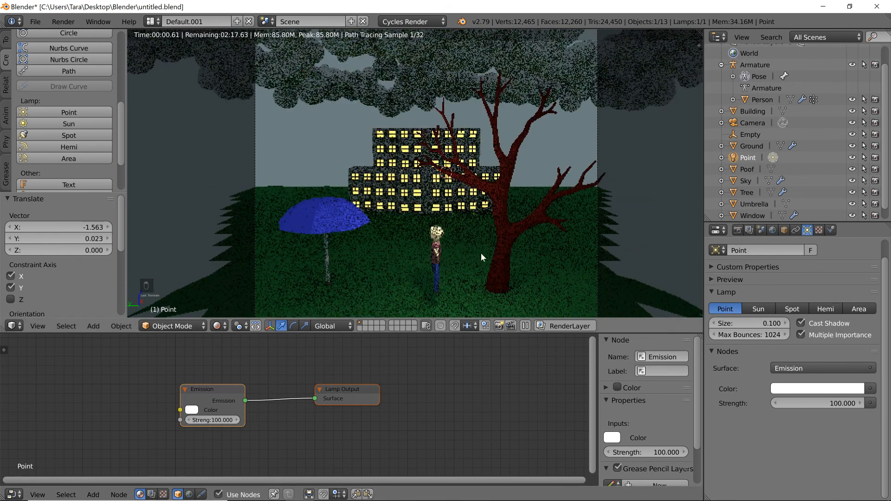
{"action": "scroll", "coordinate": [442, 273], "scroll_direction": "down", "scroll_amount": 1}
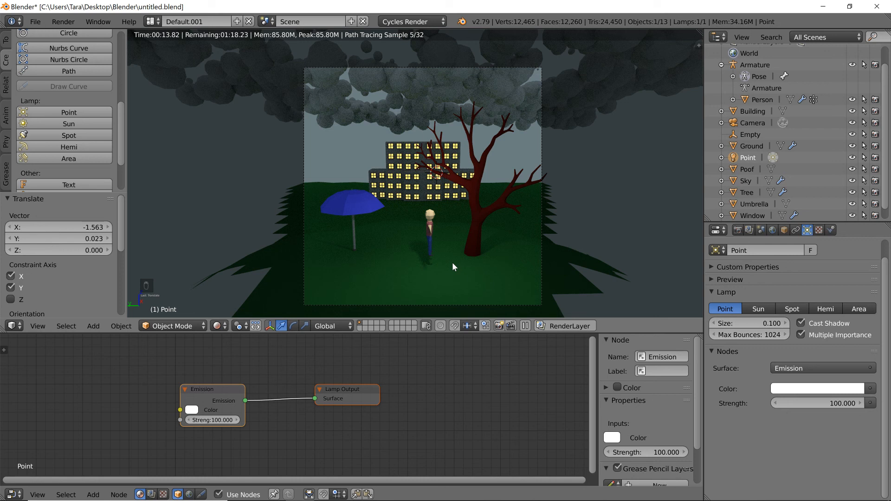
Select the ground, check its modifiers, and view its mesh shading options in Edit Mode with Material shading
{"action": "right_click", "coordinate": [452, 262]}
{"action": "left_click", "coordinate": [807, 229]}
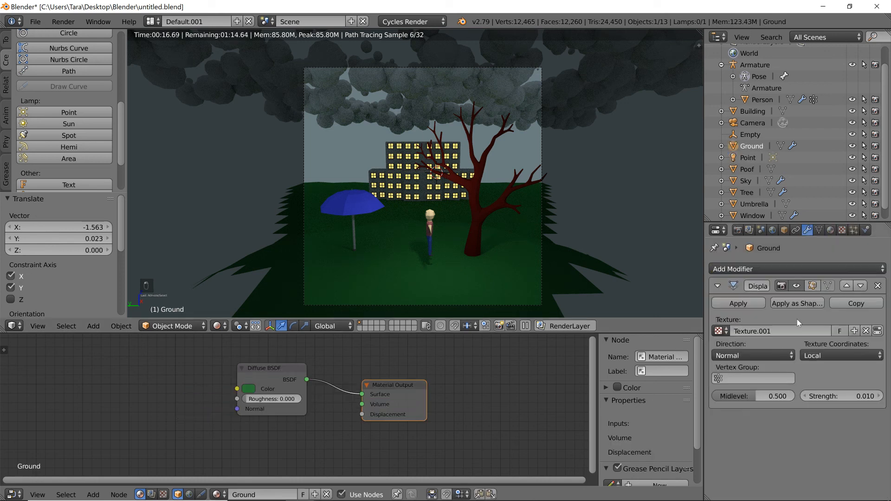
{"action": "middle_click_drag", "start_coordinate": [417, 277], "coordinate": [408, 277]}
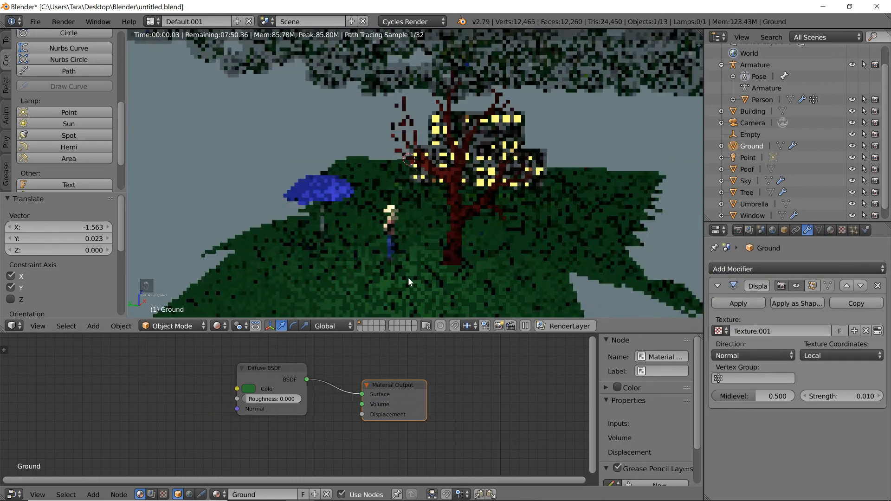
{"action": "left_click", "coordinate": [219, 326]}
{"action": "left_click", "coordinate": [242, 262]}
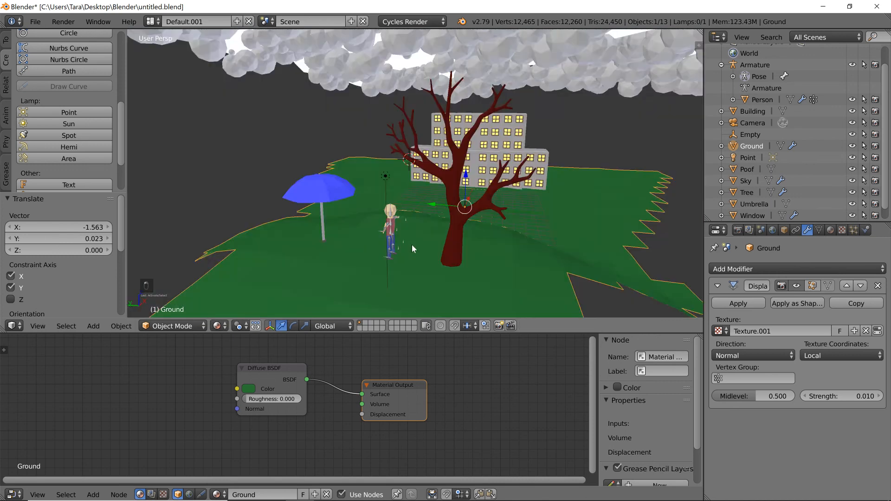
{"action": "key", "text": "Tab"}
{"action": "left_click", "coordinate": [9, 87]}
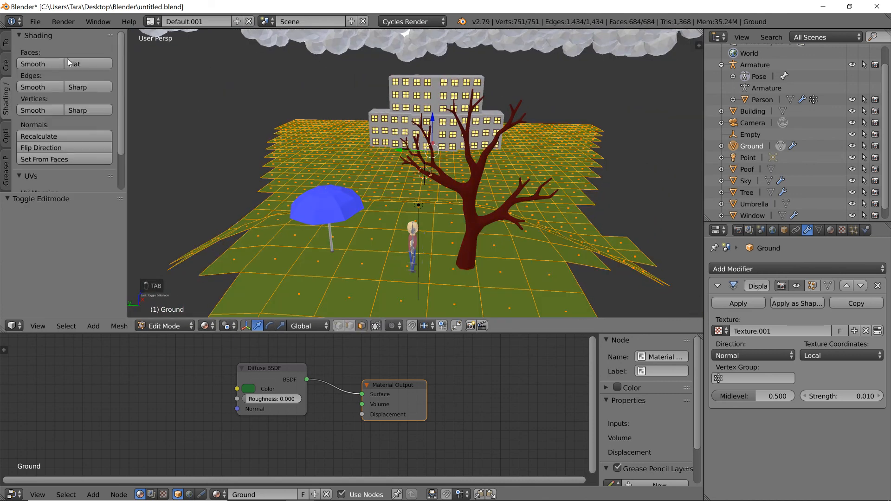
{"action": "key", "text": "Tab"}
Preview the scene from the camera in Rendered shading and examine the building, umbrella and ground up close
{"action": "left_click", "coordinate": [218, 326]}
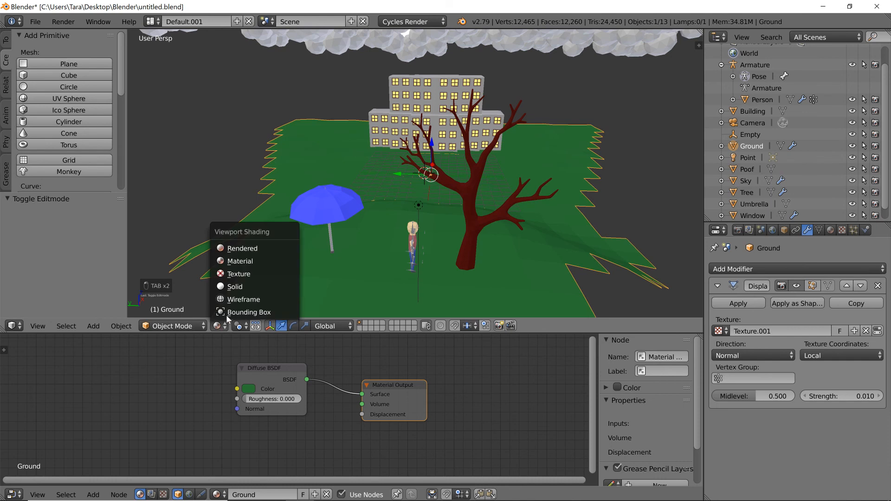
{"action": "left_click", "coordinate": [244, 247]}
{"action": "key", "text": "KP_0"}
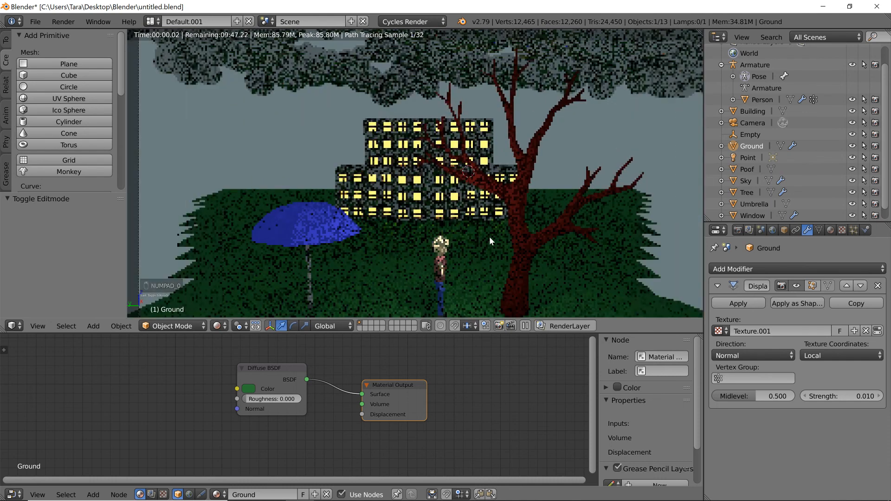
{"action": "scroll", "coordinate": [489, 236], "scroll_direction": "down", "scroll_amount": 4}
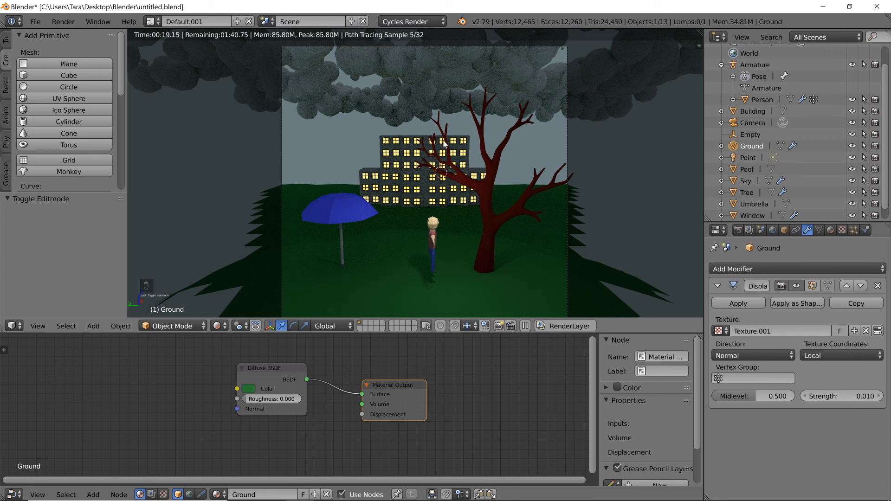
{"action": "scroll", "coordinate": [314, 176], "scroll_direction": "up", "scroll_amount": 2}
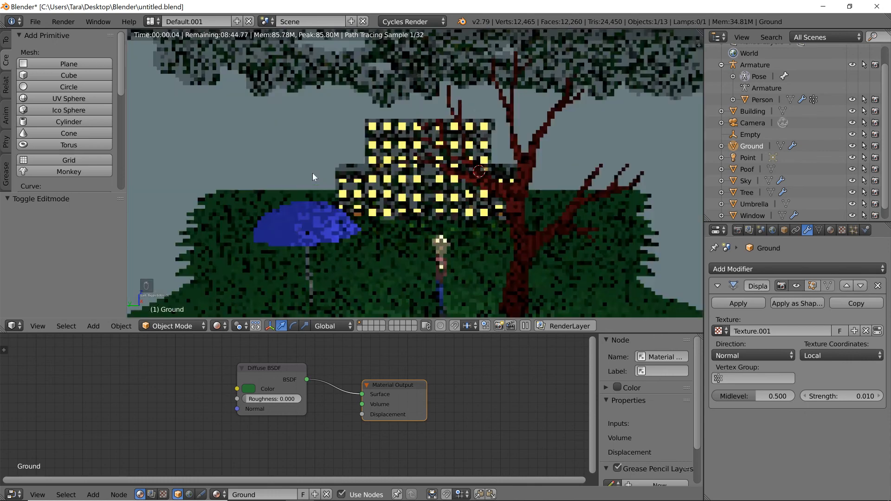
{"action": "scroll", "coordinate": [313, 174], "scroll_direction": "up", "scroll_amount": 7}
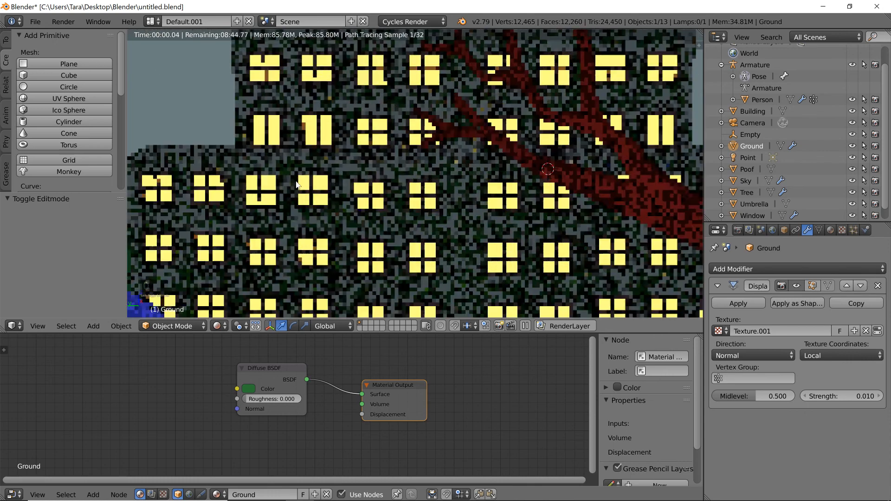
{"action": "scroll", "coordinate": [313, 174], "scroll_direction": "down", "scroll_amount": 3}
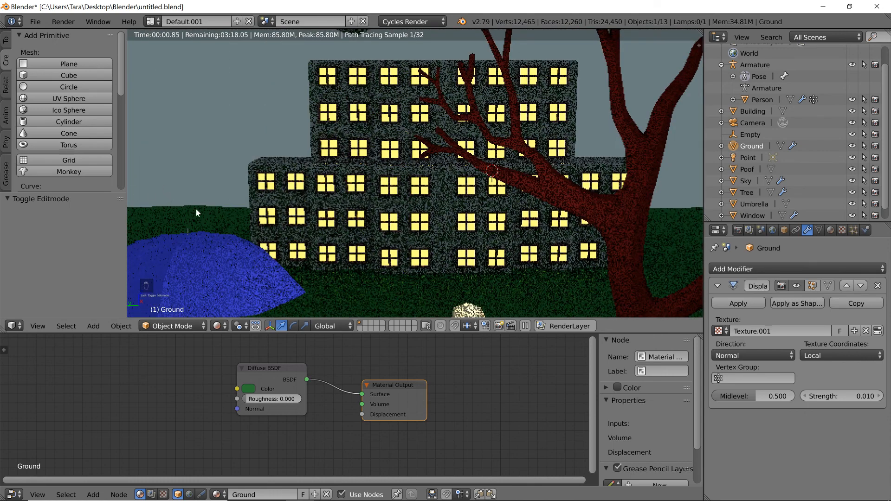
{"action": "scroll", "coordinate": [223, 214], "scroll_direction": "down", "scroll_amount": 3}
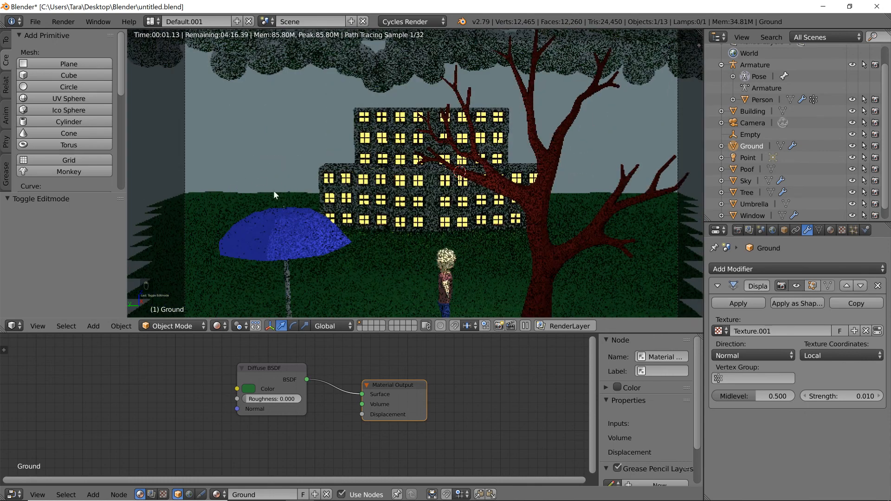
{"action": "scroll", "coordinate": [529, 210], "scroll_direction": "down", "scroll_amount": 3}
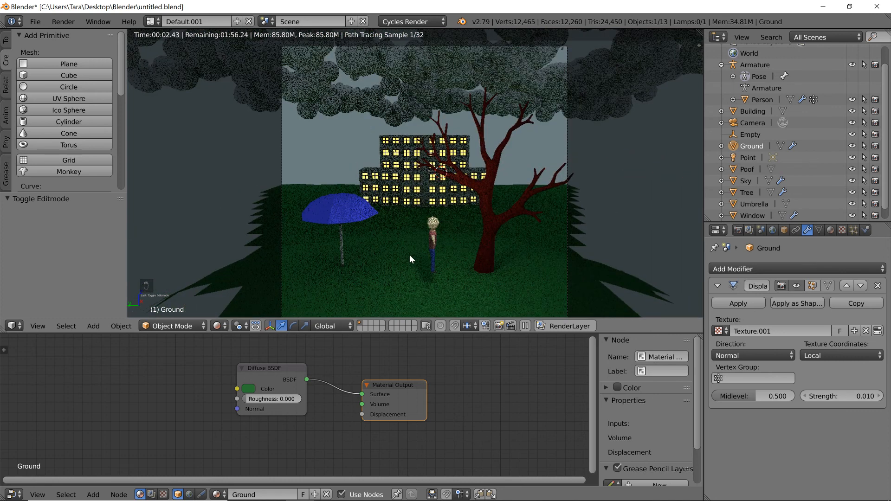
Switch the viewport from Rendered back to Material shading
{"action": "left_click", "coordinate": [217, 326]}
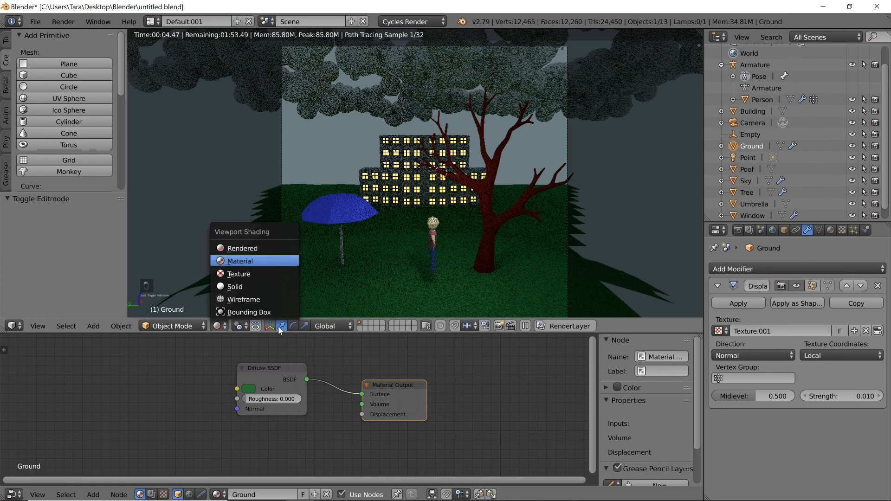